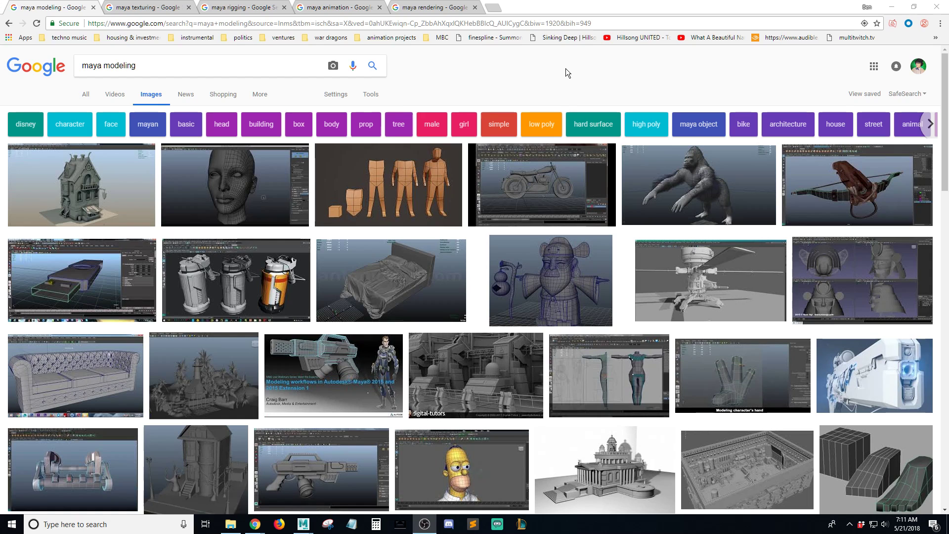
Step: Look through the image results for "maya modeling"
scroll(563, 411, down, 3)
scroll(563, 410, up, 3)
scroll(563, 410, up, 1)
scroll(561, 409, down, 1)
scroll(549, 406, up, 1)
scroll(121, 223, down, 6)
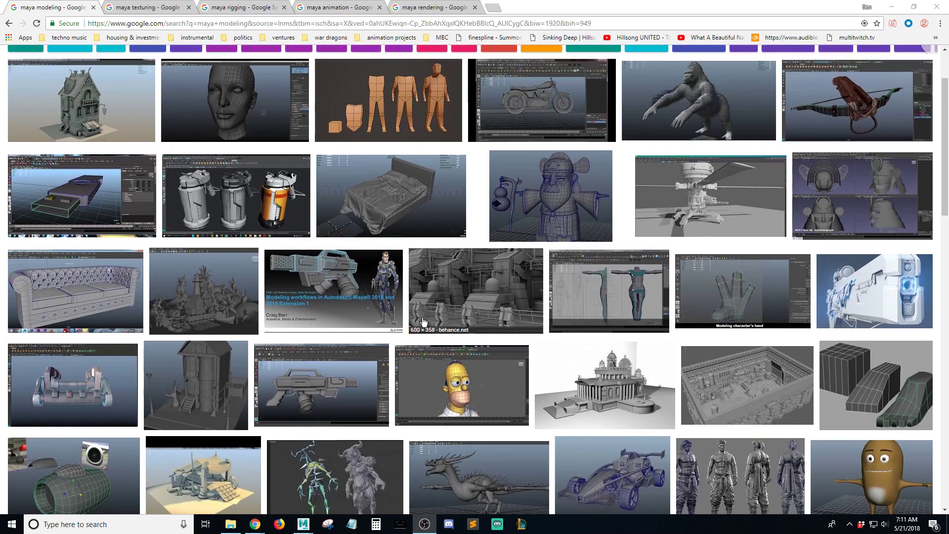
scroll(421, 325, up, 6)
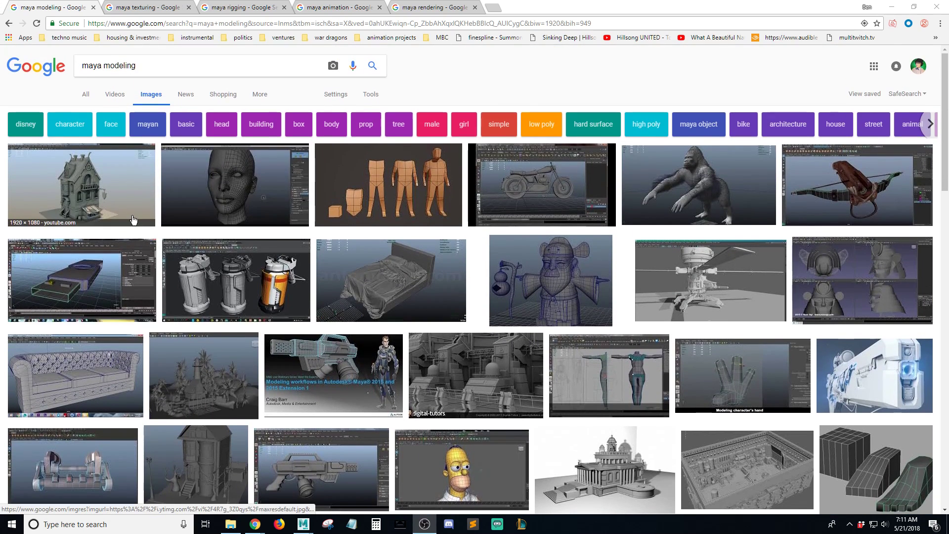
Step: Preview the multi-storey house model from the modeling results and look at its related house images
click(99, 203)
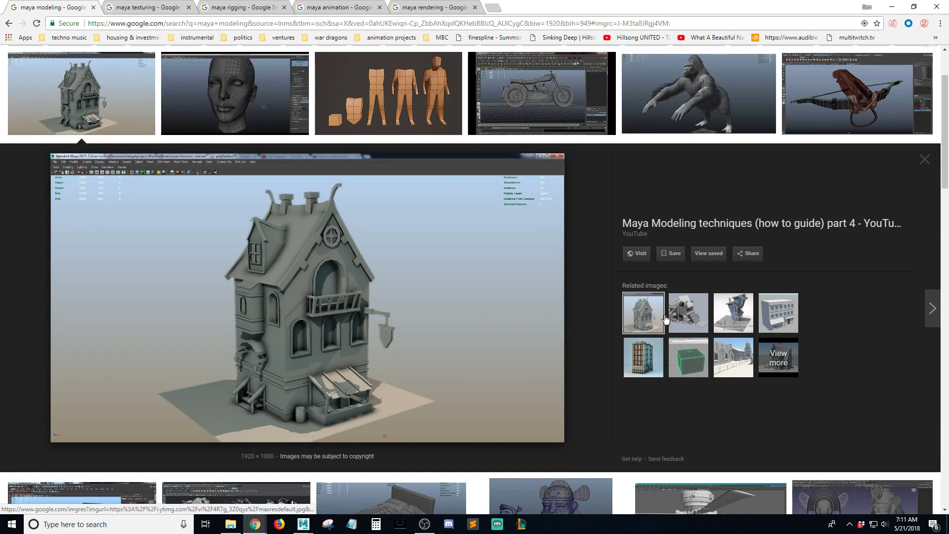
click(688, 312)
click(740, 327)
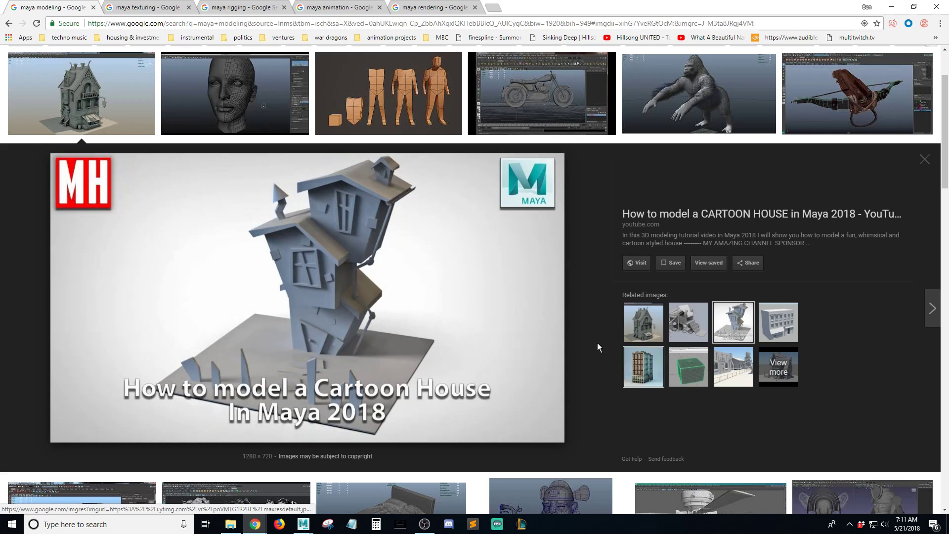
click(643, 324)
Step: Preview the wireframe head, body-building stages, motorcycle, gorilla and crossbow images from the modeling results one after another
click(201, 93)
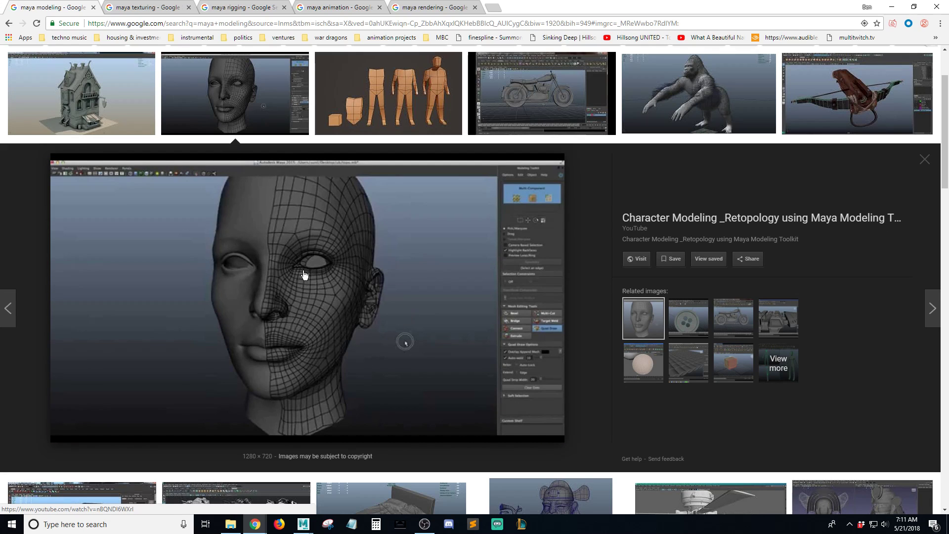
click(420, 99)
click(590, 102)
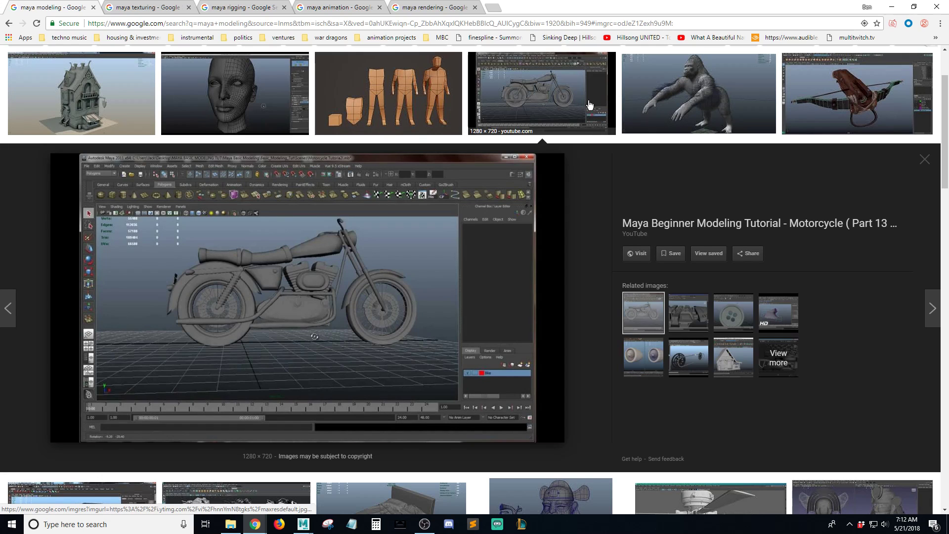
click(735, 88)
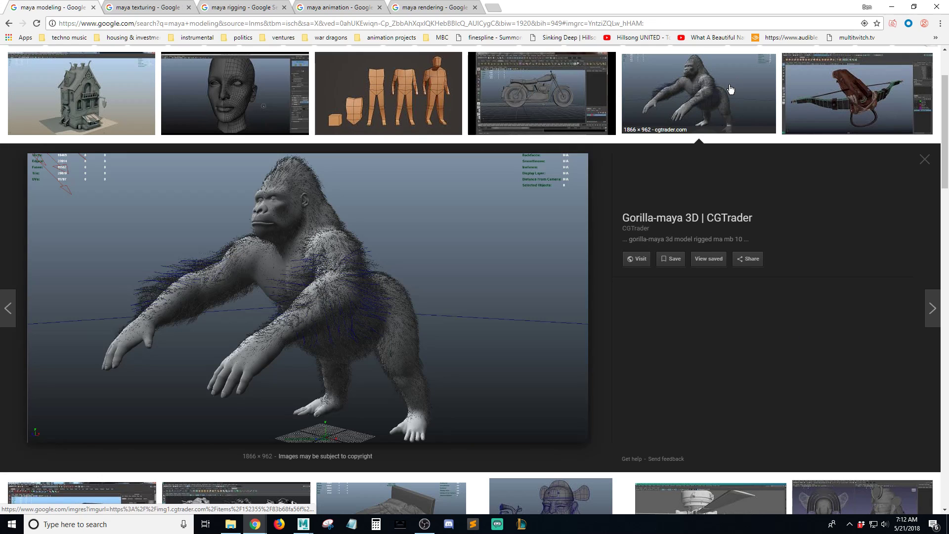
click(847, 90)
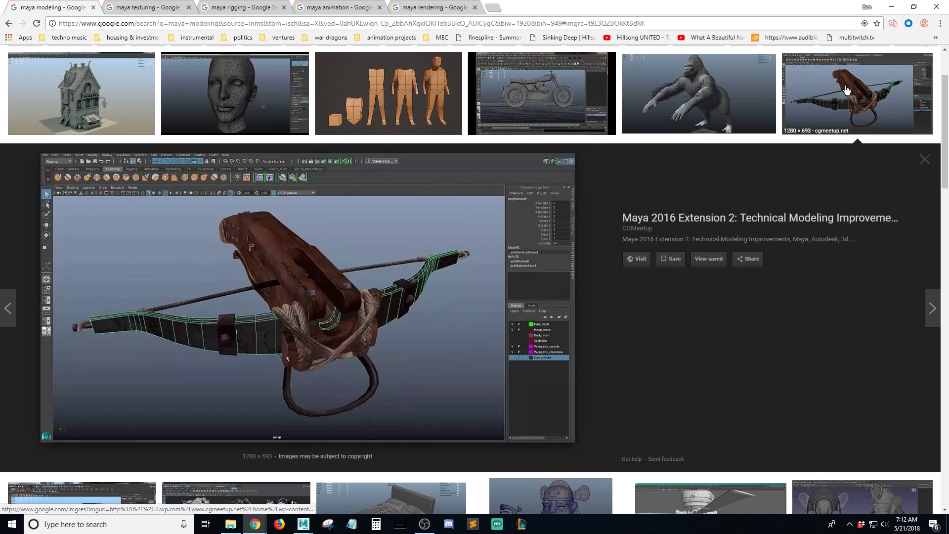
Step: Browse the further modeling results and bring up the preview of the multi-storey house model again
scroll(616, 367, down, 2)
scroll(616, 366, down, 3)
scroll(612, 366, up, 6)
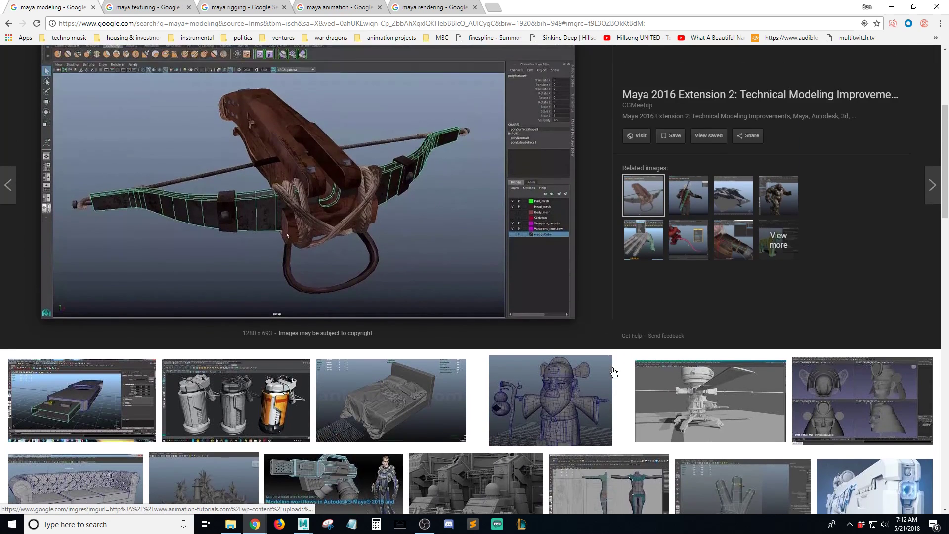
scroll(611, 365, down, 3)
scroll(609, 363, up, 4)
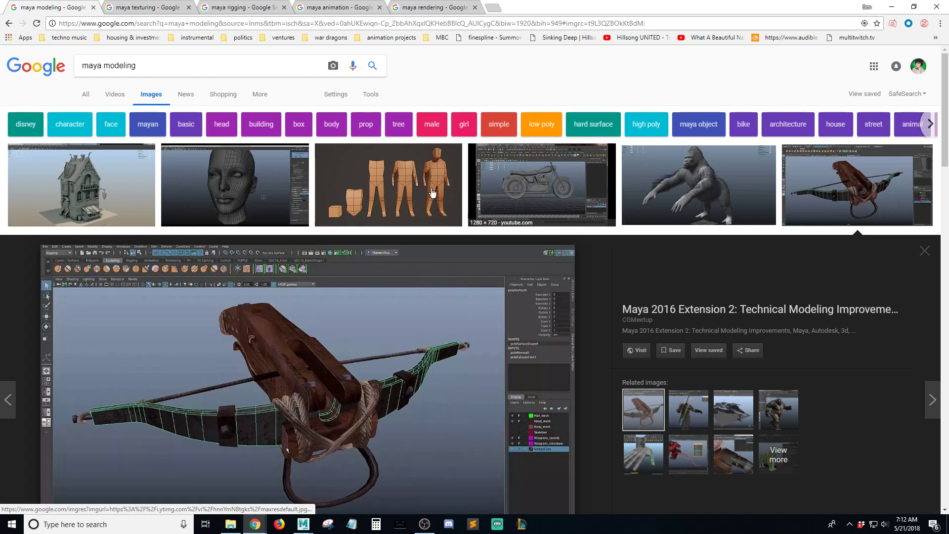
click(101, 193)
scroll(413, 313, down, 5)
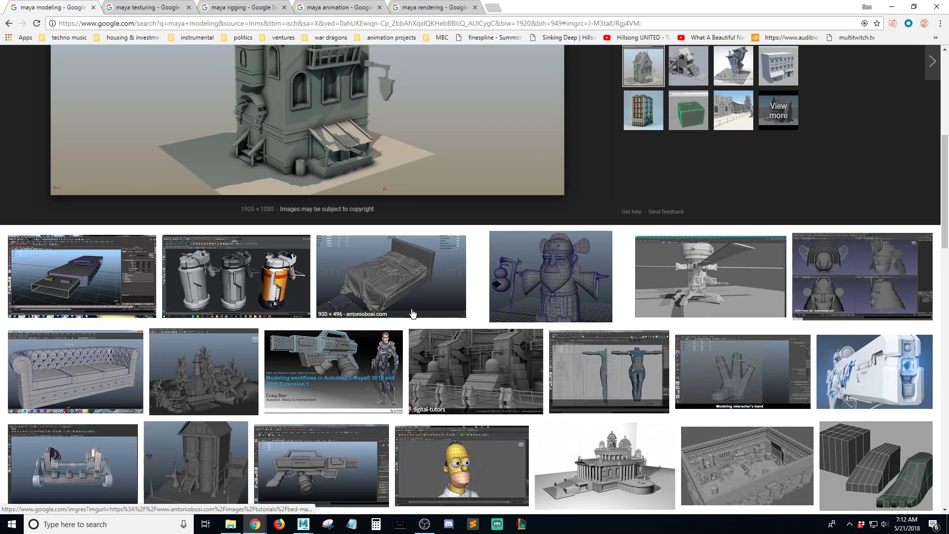
scroll(413, 314, up, 7)
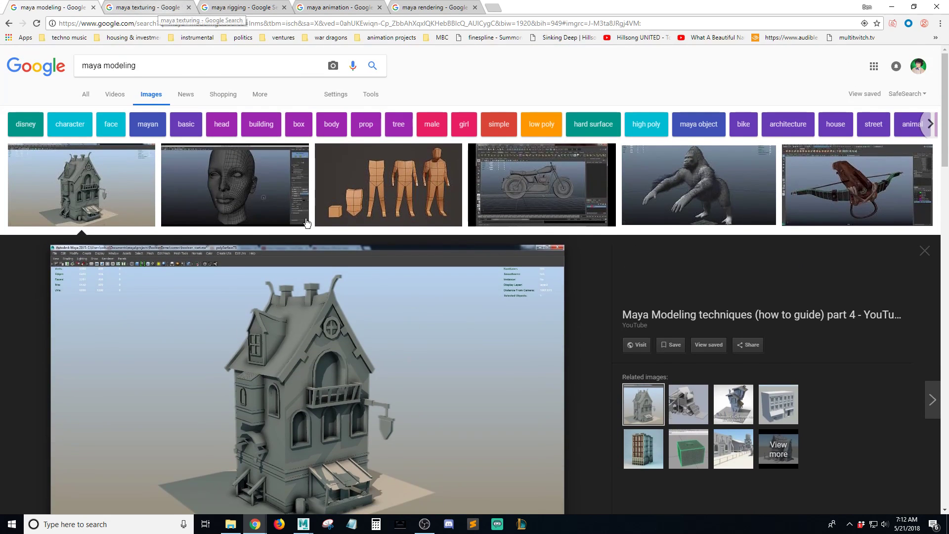
scroll(460, 324, down, 3)
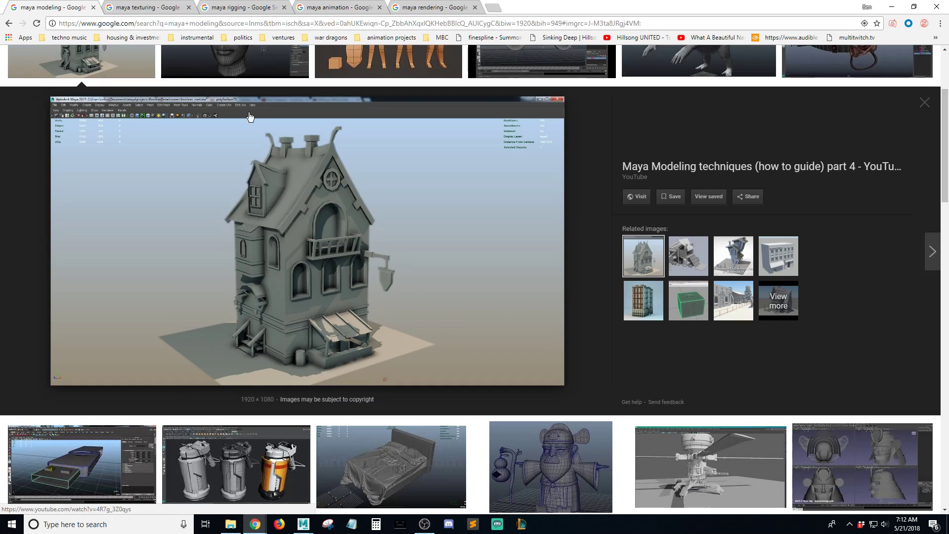
Step: Switch to the "maya texturing" image results and preview the horned one-eyed creature and the blue eyeball
click(133, 8)
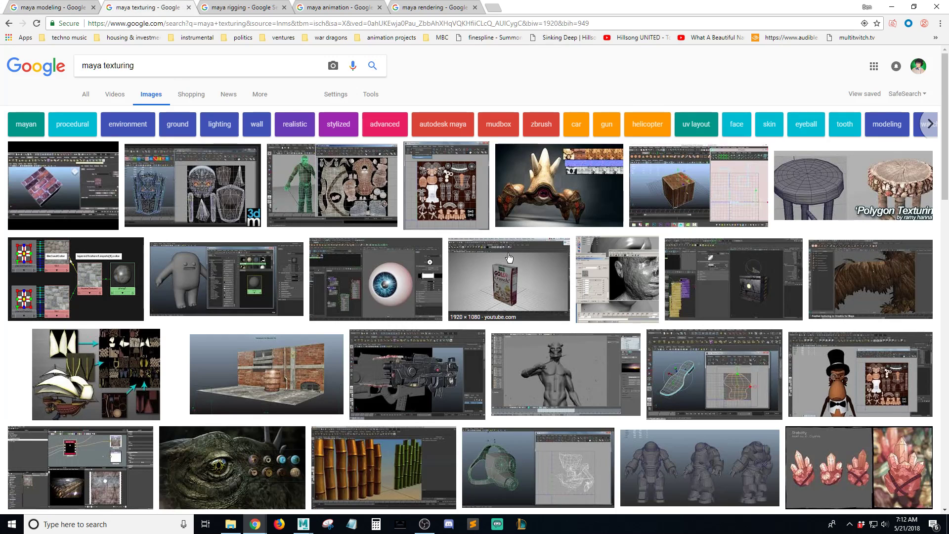
click(555, 194)
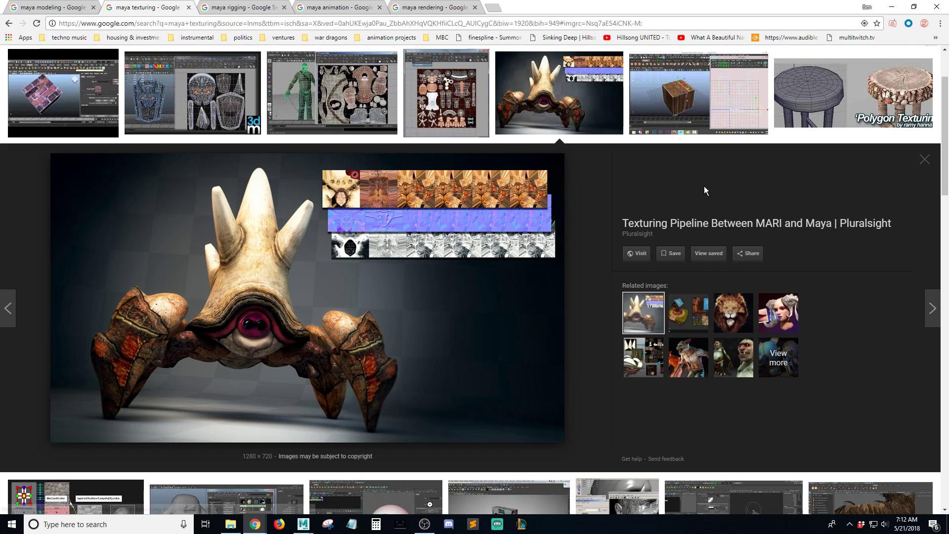
scroll(700, 168, down, 4)
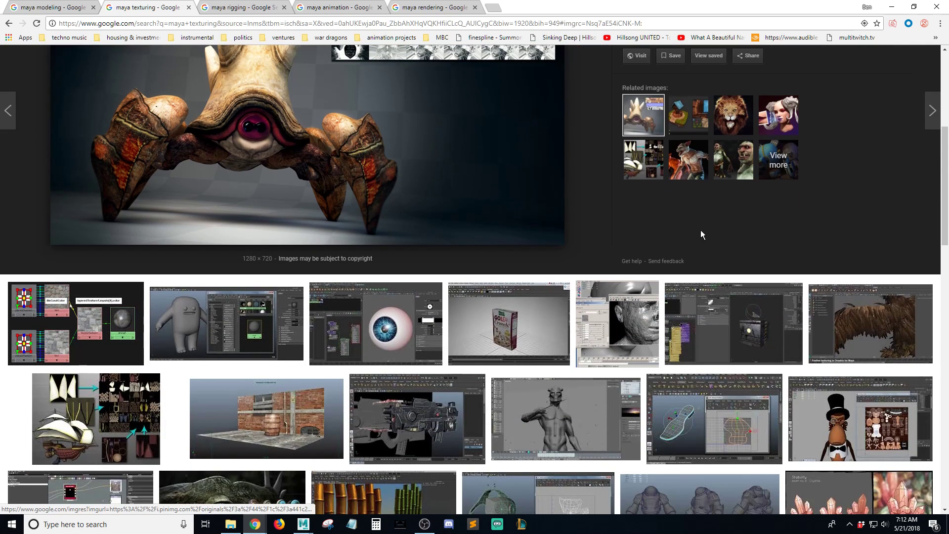
scroll(445, 356, down, 2)
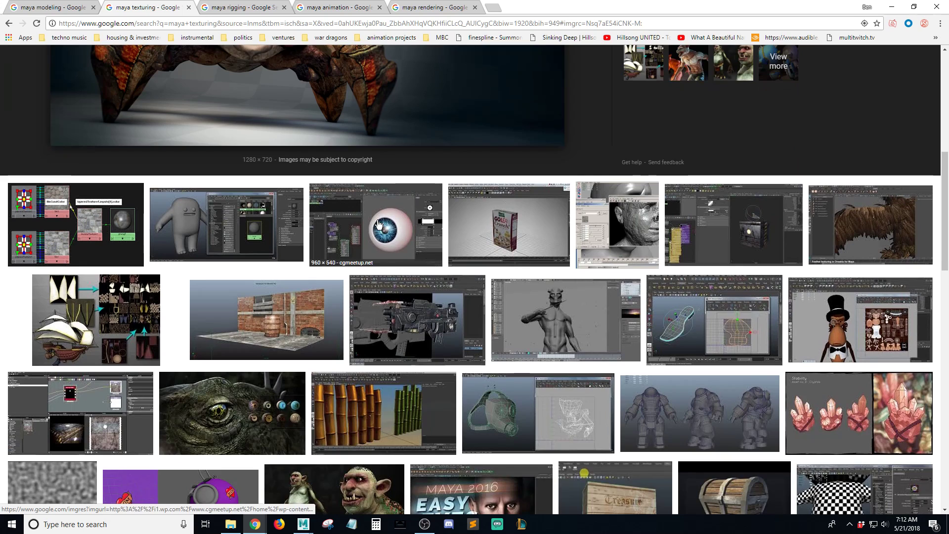
click(390, 227)
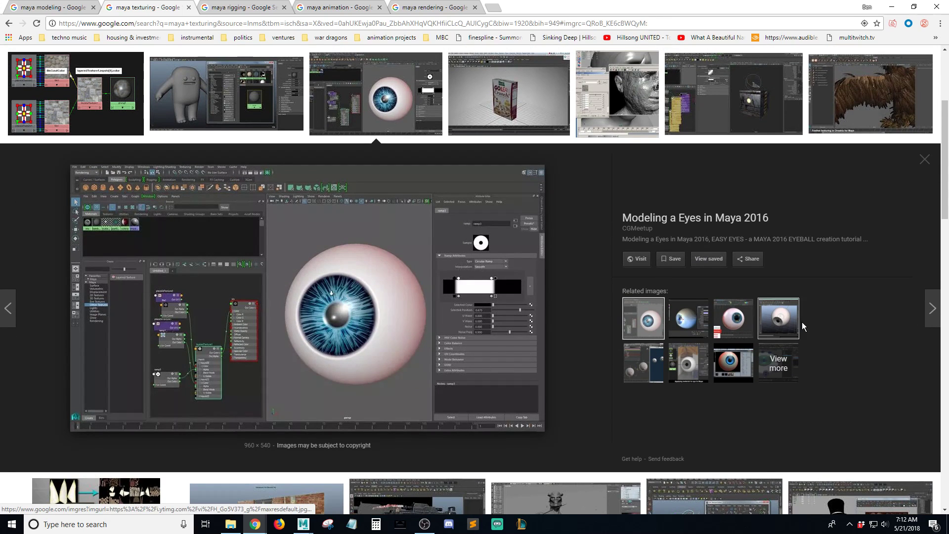
Step: Preview the top-hat character with its texture layout and the reptile eye image from the texturing results
scroll(539, 325, down, 5)
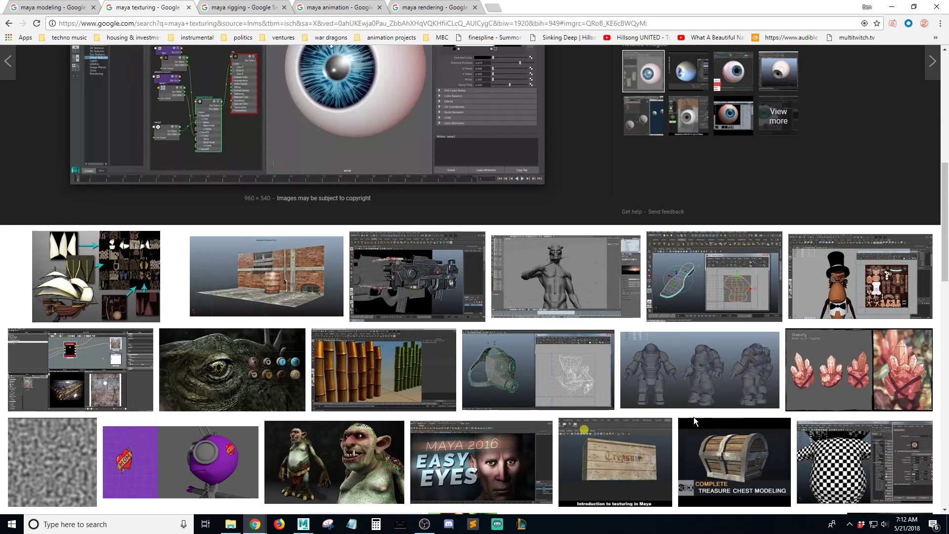
click(887, 294)
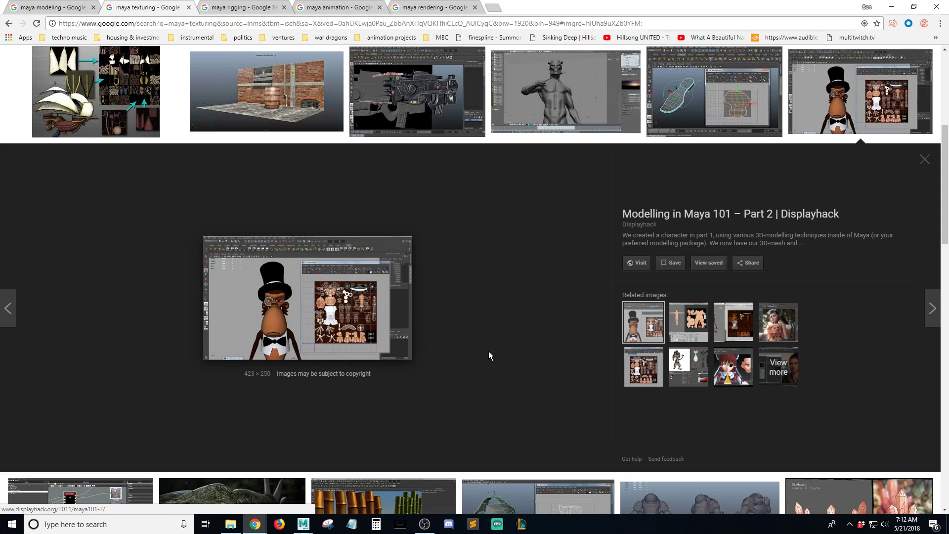
scroll(478, 352, down, 6)
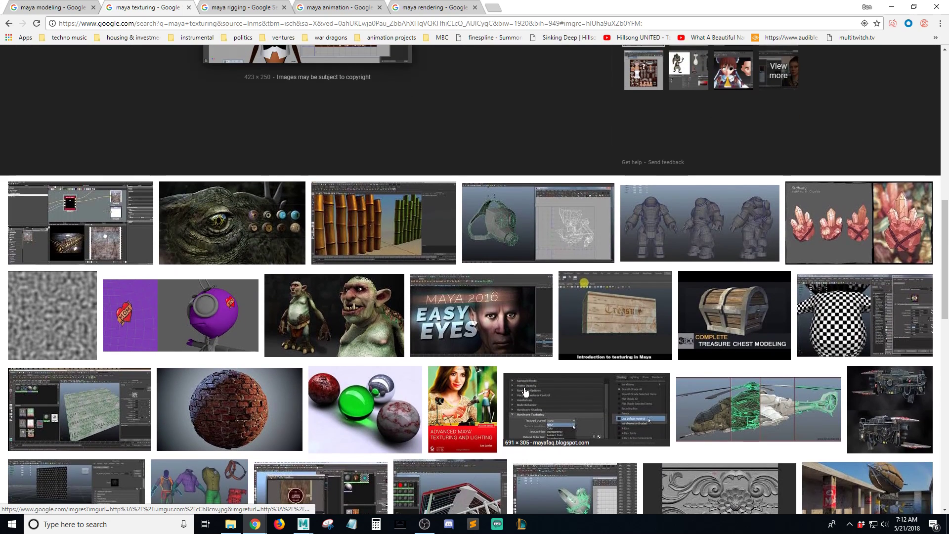
scroll(525, 392, up, 4)
click(288, 419)
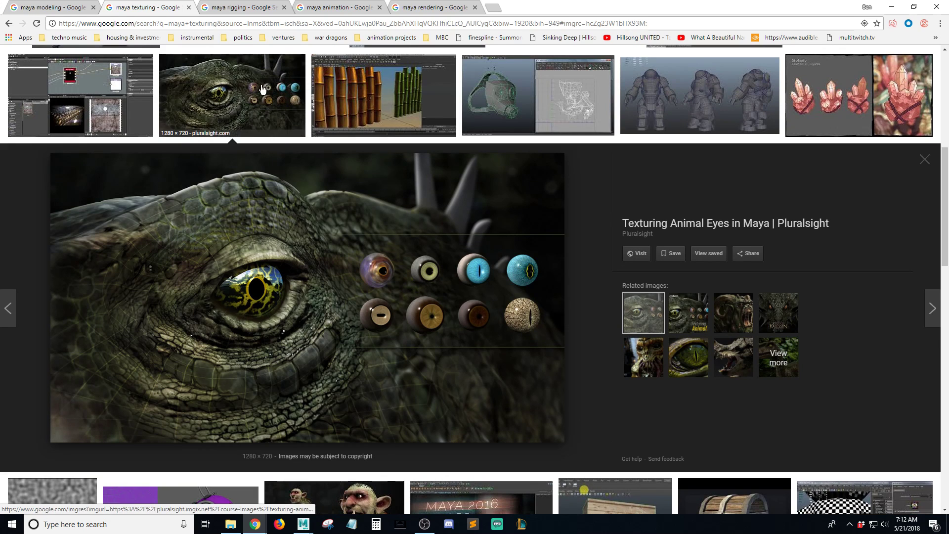
Step: Switch to the "maya rigging" image results and preview the Mery and Tela character rigs
click(241, 8)
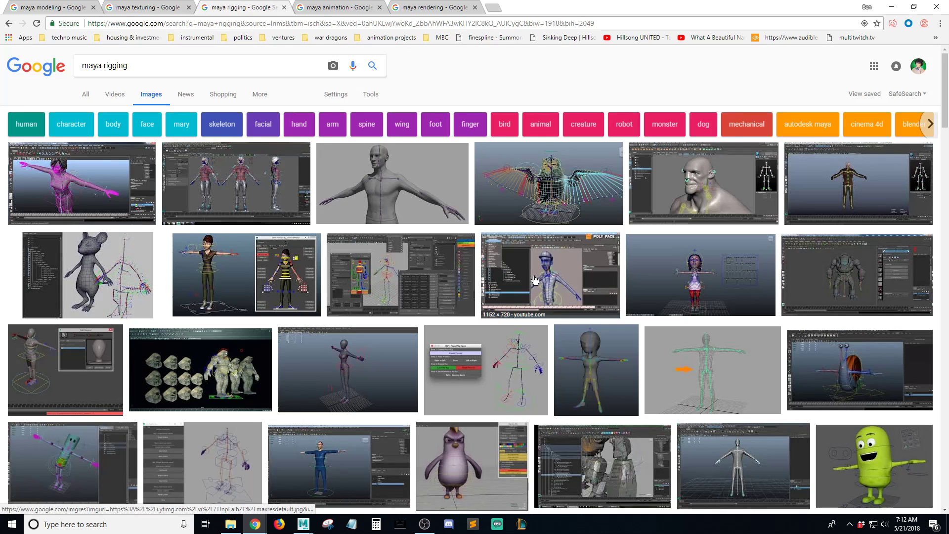
click(243, 285)
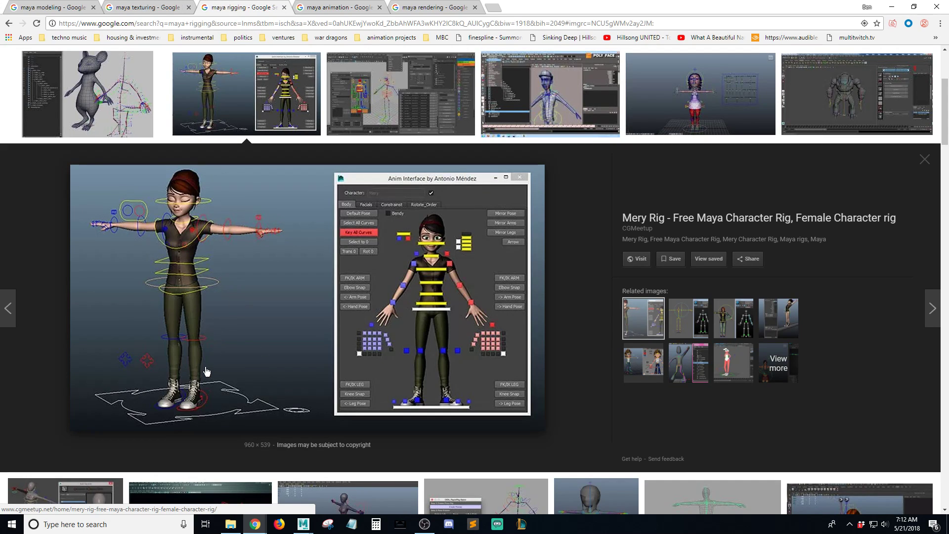
scroll(315, 296, up, 1)
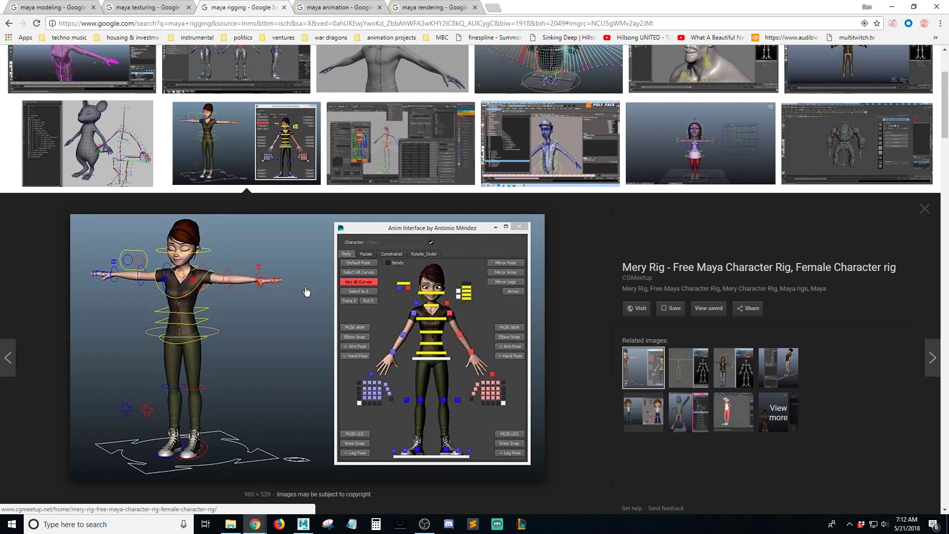
scroll(308, 293, up, 2)
click(696, 257)
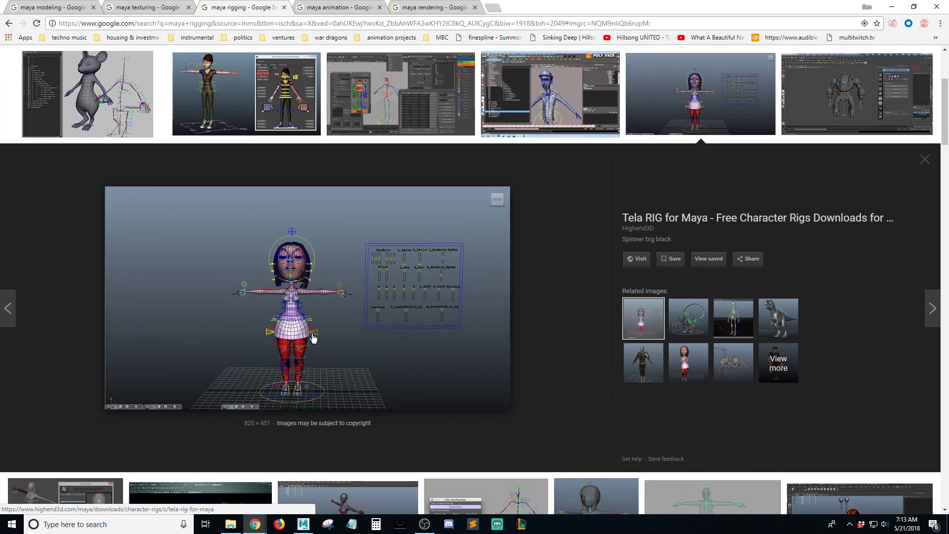
Step: Preview the mouse model with its skeleton and the three-view character rig from the rigging results
scroll(377, 318, up, 1)
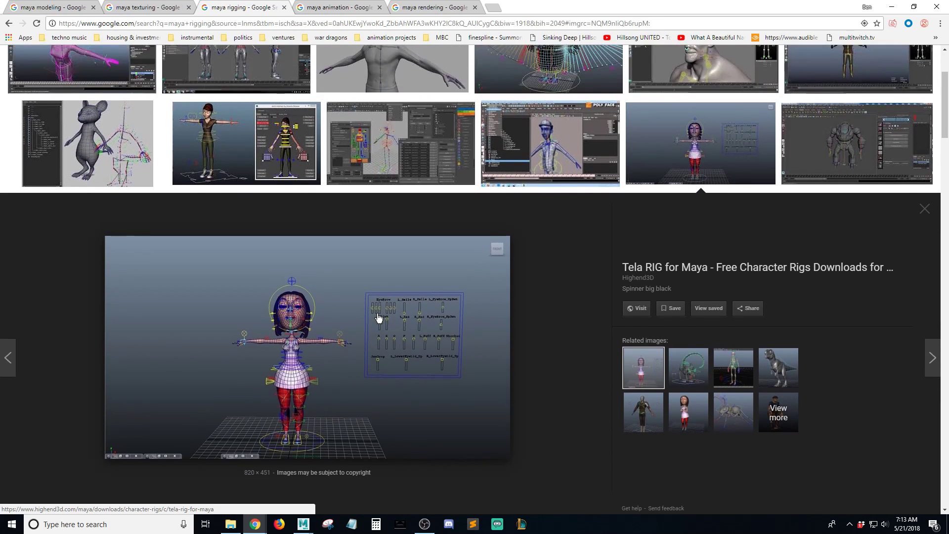
scroll(440, 345, up, 2)
click(124, 258)
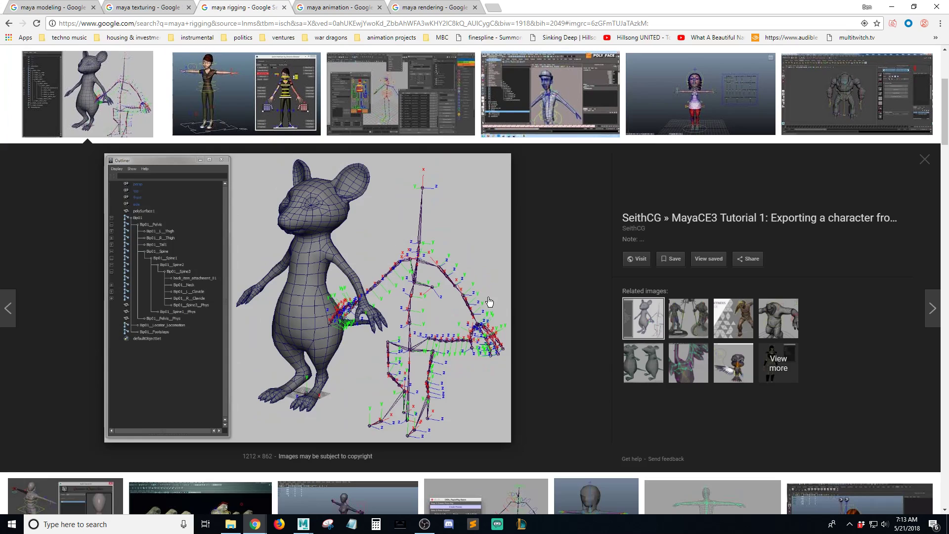
scroll(490, 302, up, 3)
click(252, 156)
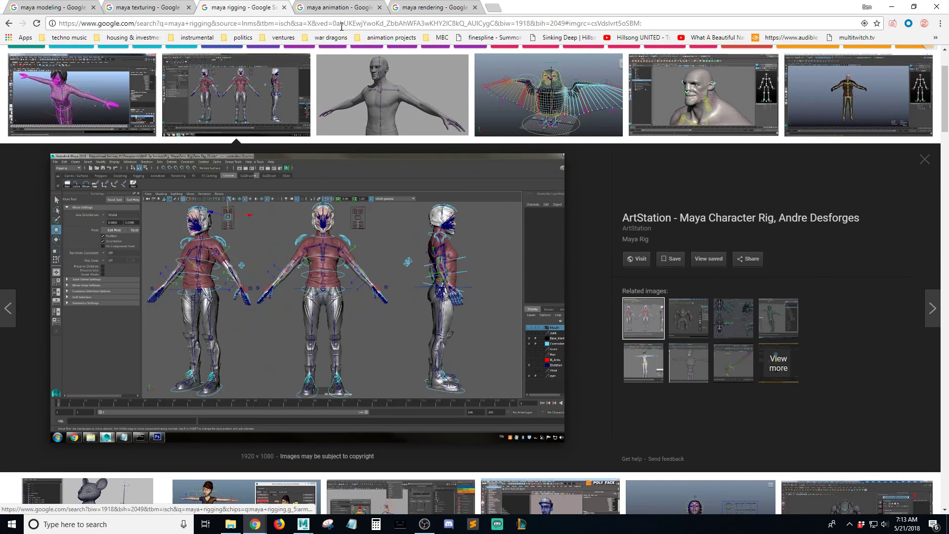
Step: Switch to the "maya animation" image results and preview the posed character with animation curves and the big-armed robot
click(341, 9)
click(139, 203)
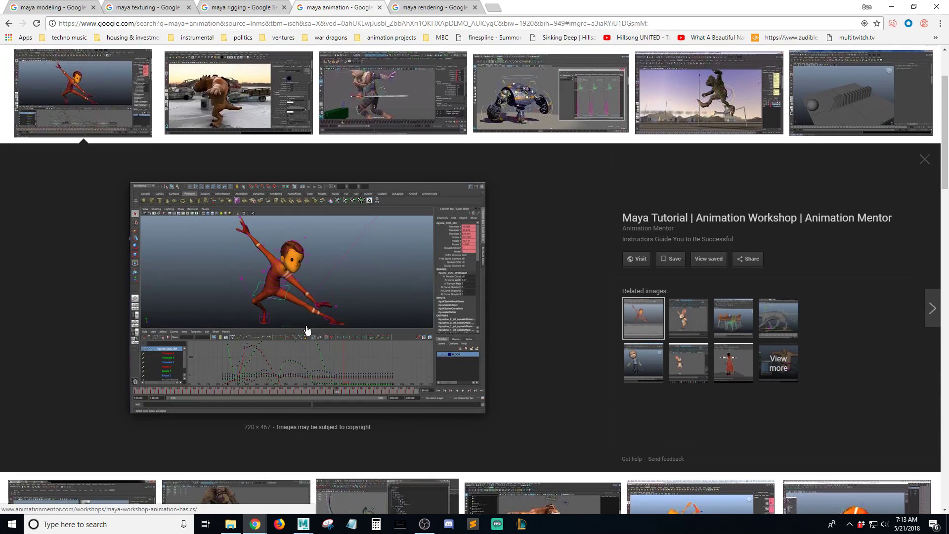
click(546, 100)
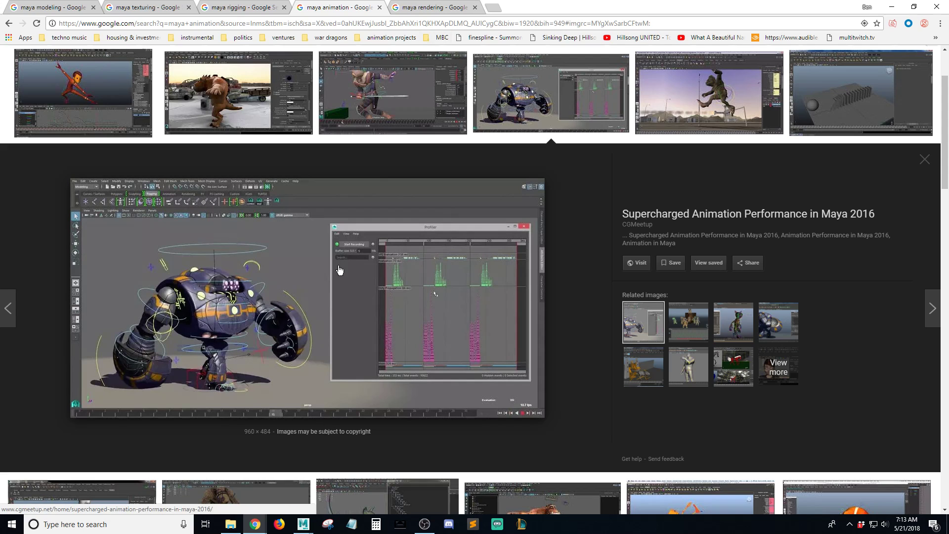
Step: Switch to the "maya rendering" image results and preview the rendered motorcycle and the red living room with a piano
click(433, 8)
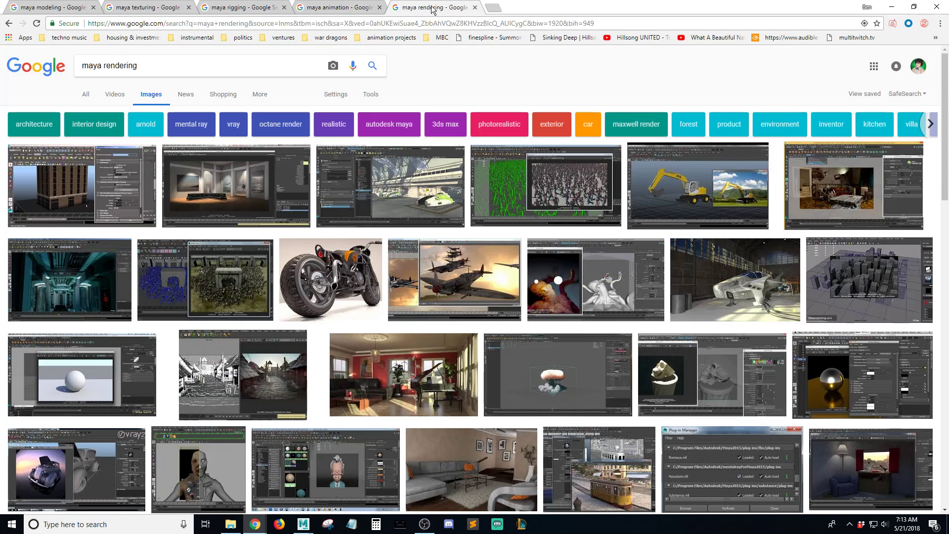
click(332, 284)
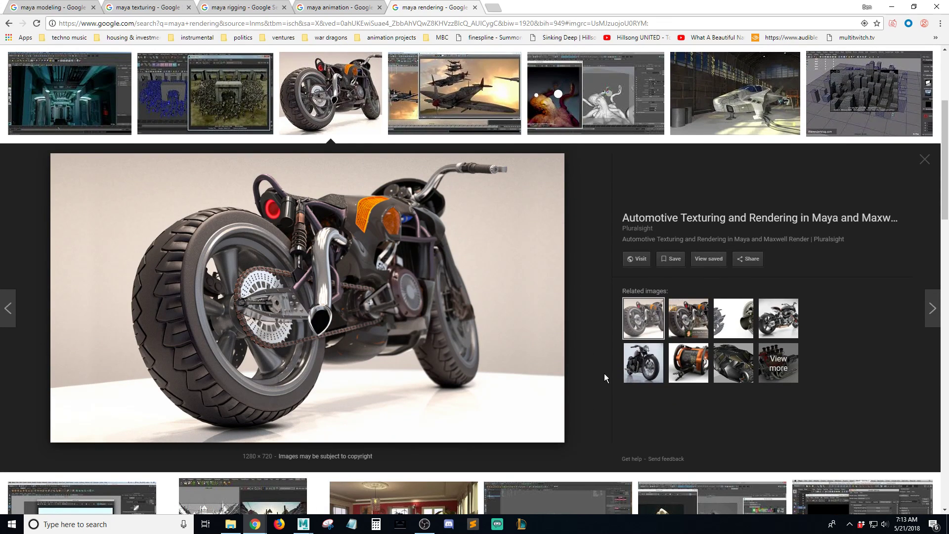
scroll(605, 372, down, 4)
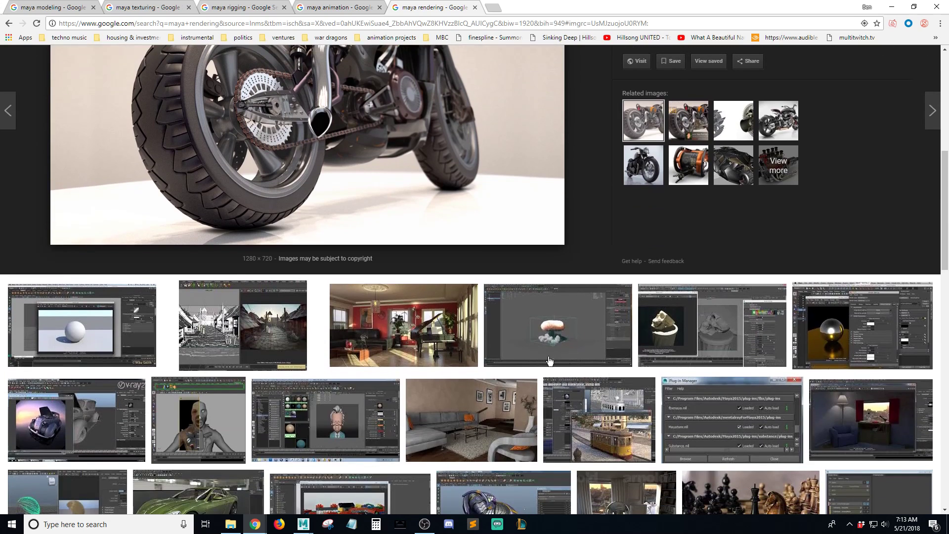
click(450, 318)
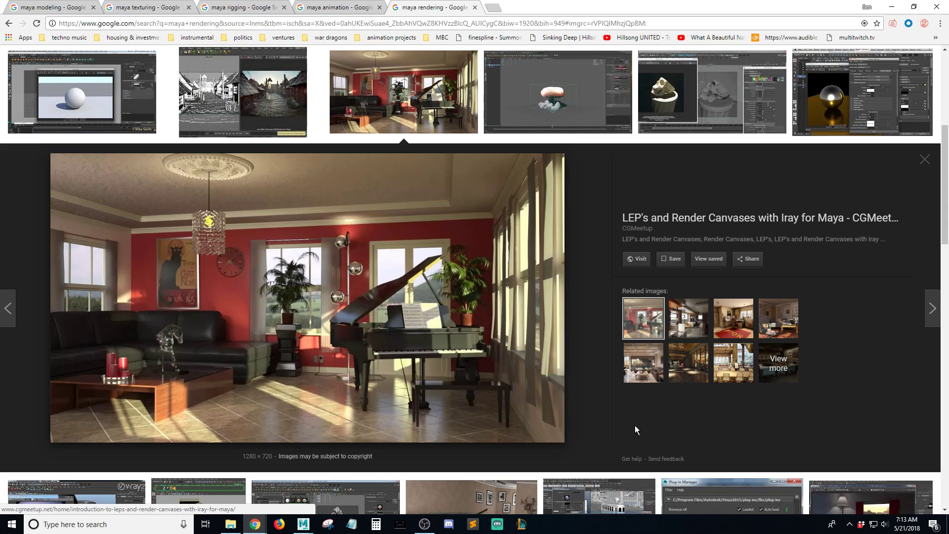
Step: Preview the armoured creature and the V-Ray vintage car in the "maya rendering" image results
scroll(603, 376, down, 2)
scroll(557, 354, up, 1)
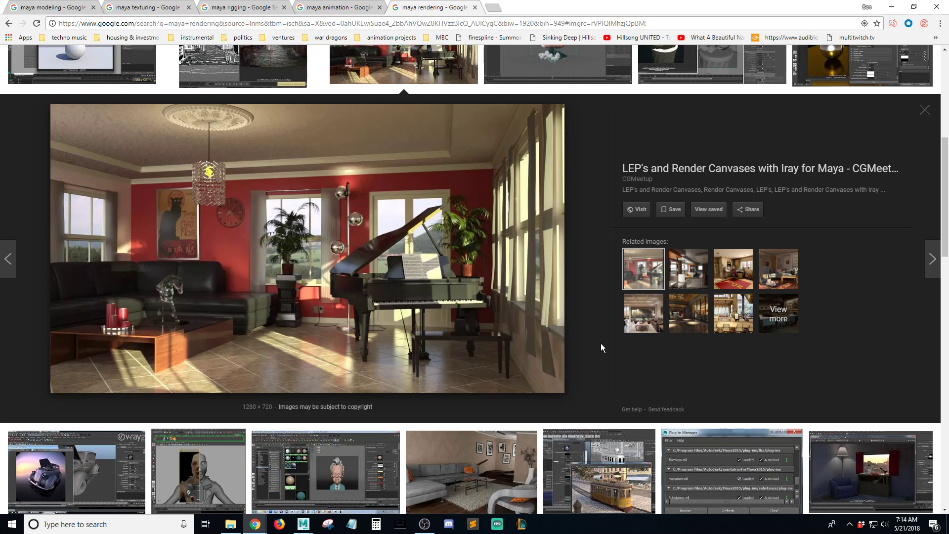
scroll(601, 343, down, 1)
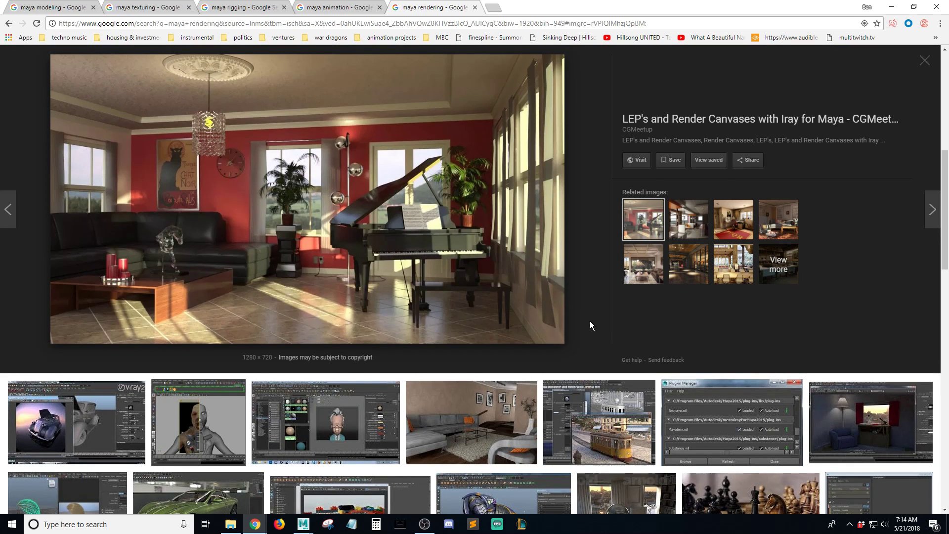
scroll(590, 320, down, 5)
click(524, 269)
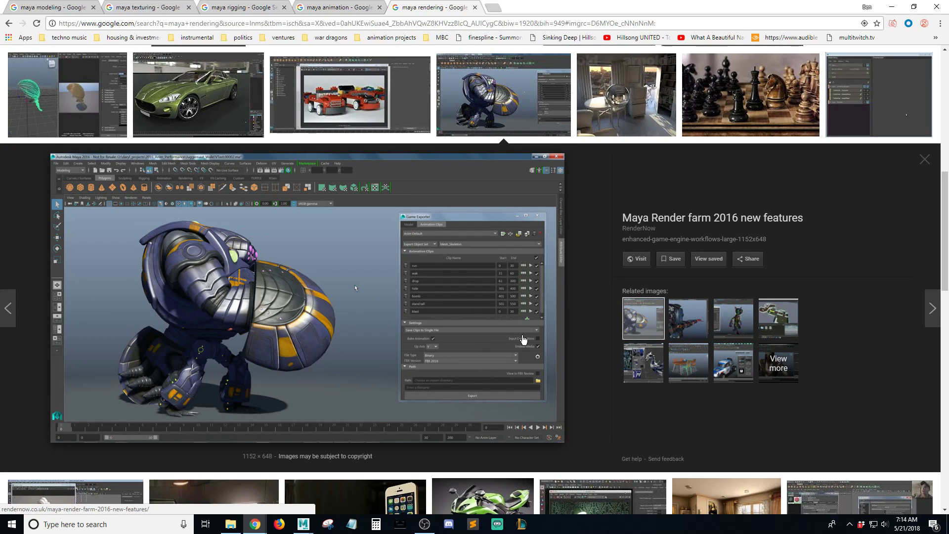
scroll(585, 331, up, 10)
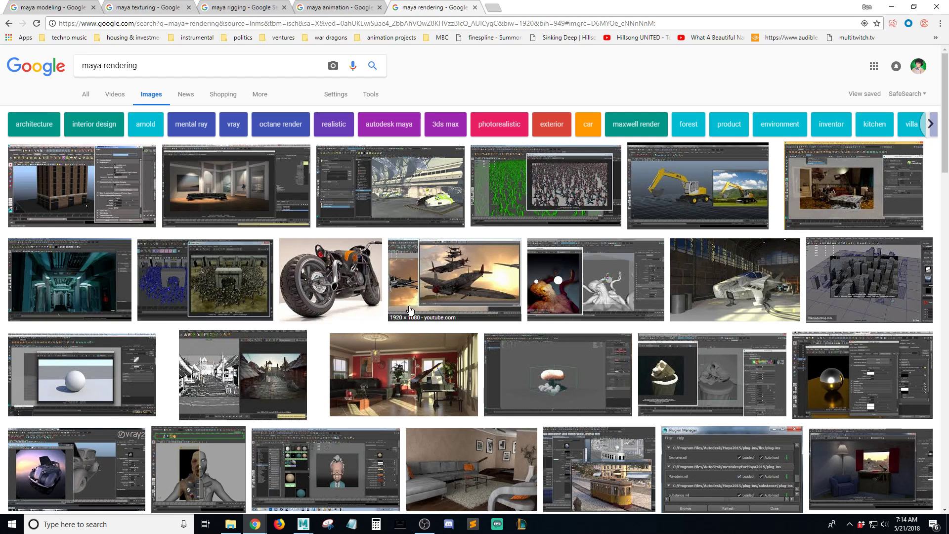
click(61, 482)
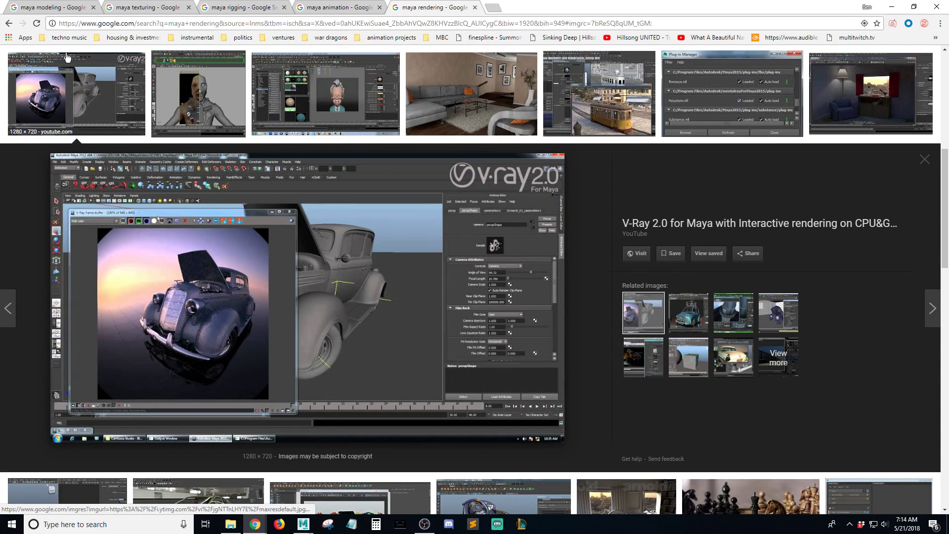
Step: Clear the browser window from the screen and switch to Maya's empty scene
drag(605, 6, 948, 524)
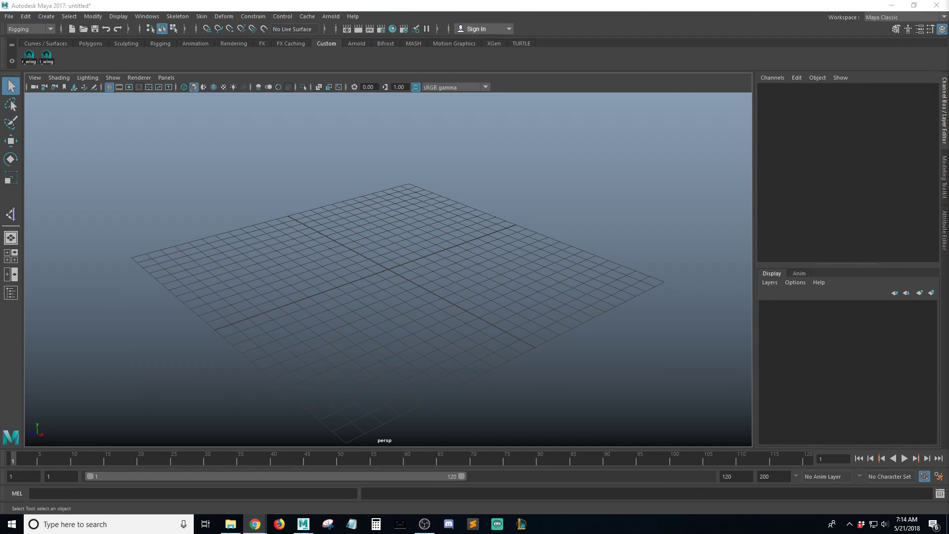
click(428, 3)
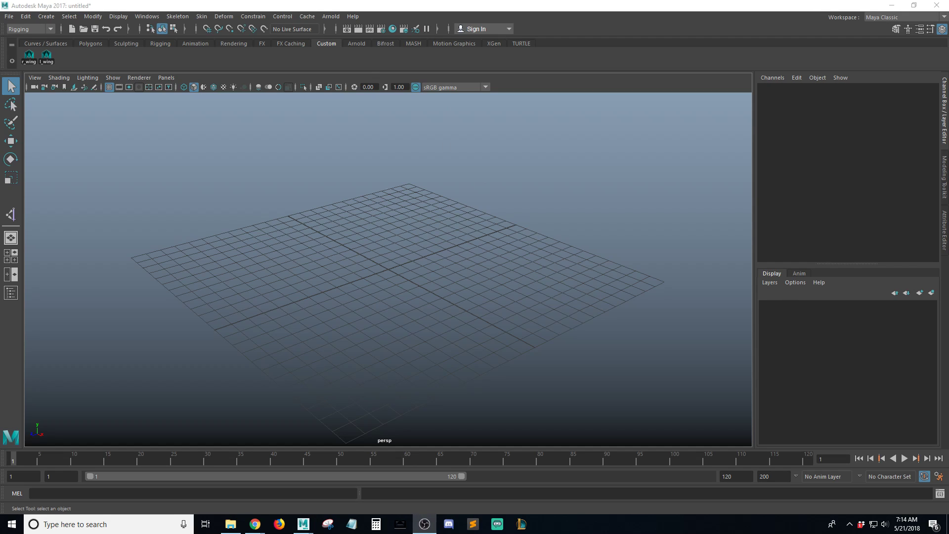
click(249, 5)
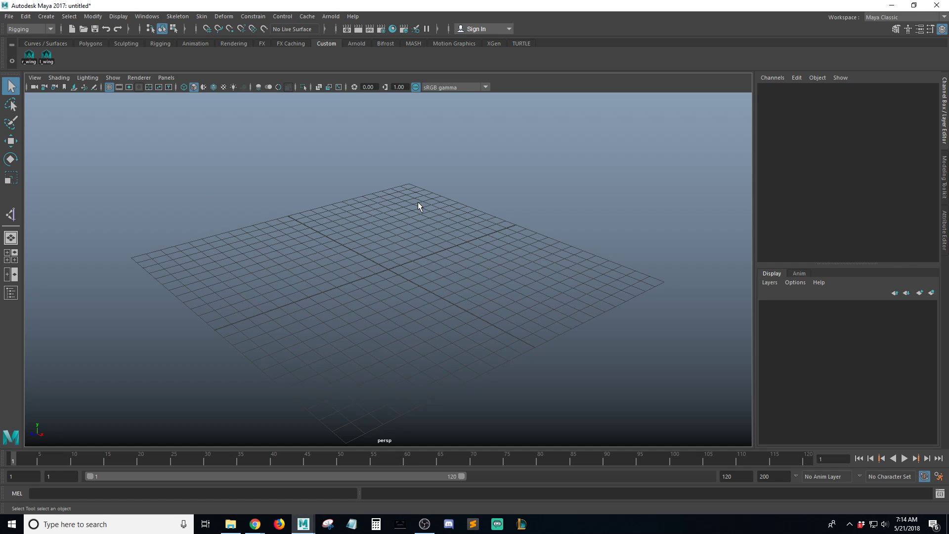
Step: Create a polygon cylinder at the centre of the grid
alt+drag(416, 252, 455, 254)
alt+drag(636, 254, 536, 266)
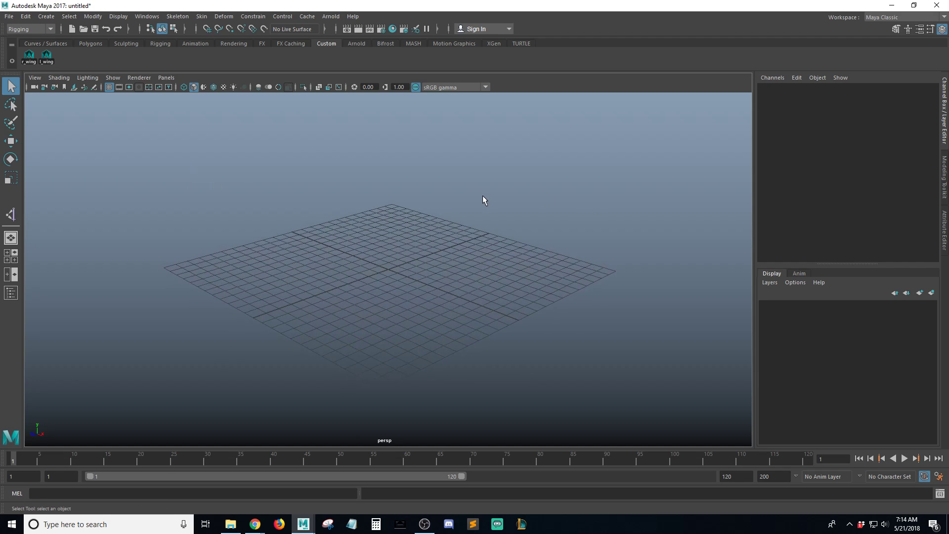
key(space)
click(256, 174)
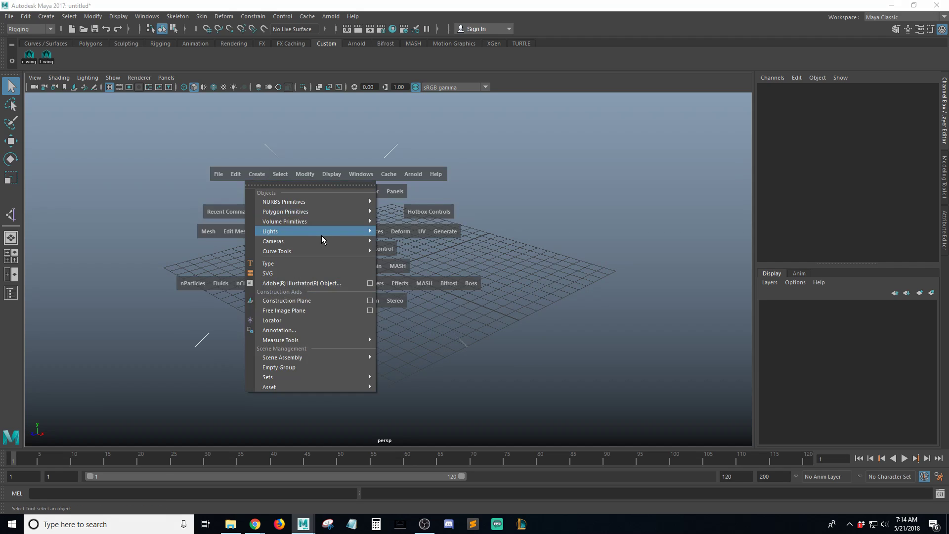
mouse_move(333, 213)
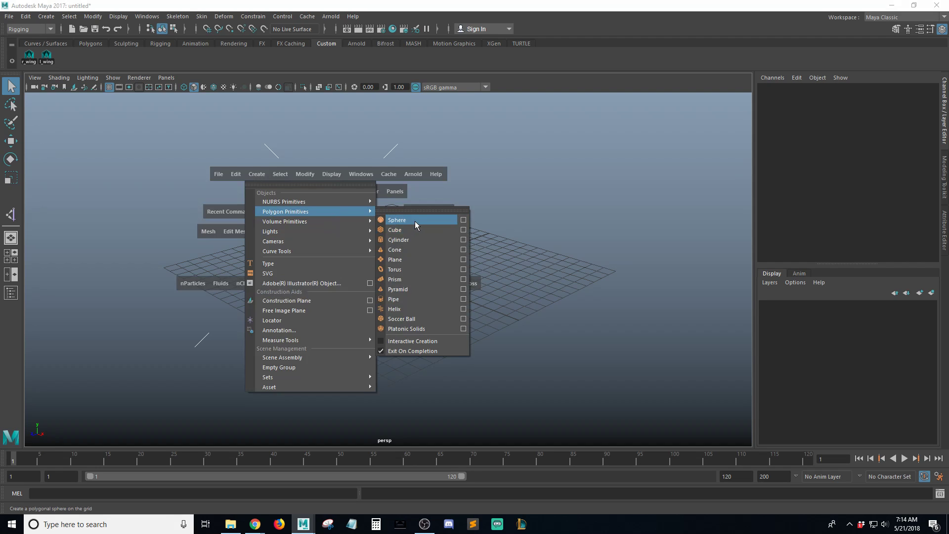
click(414, 241)
alt+drag(443, 279, 500, 256)
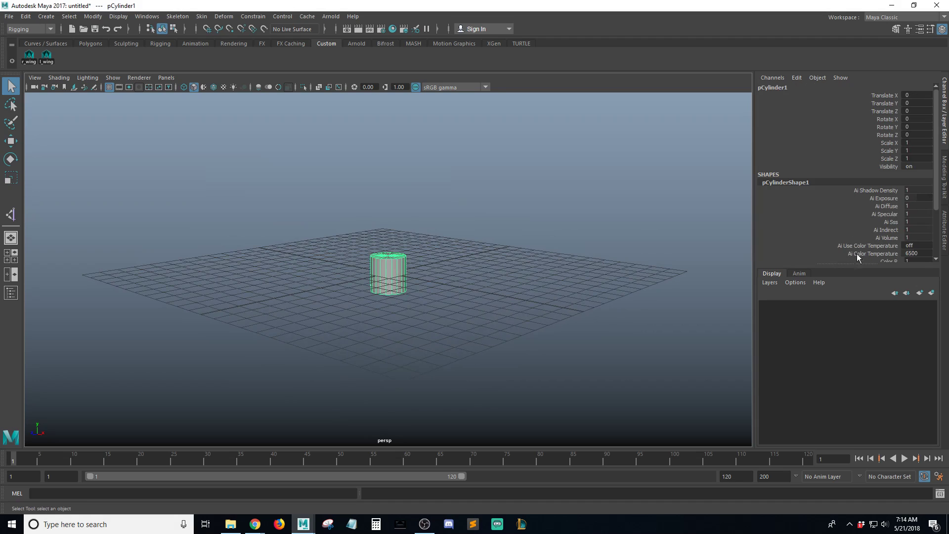
Step: Set the cylinder's height to 15 in its polyCylinder1 construction inputs
scroll(823, 198, down, 3)
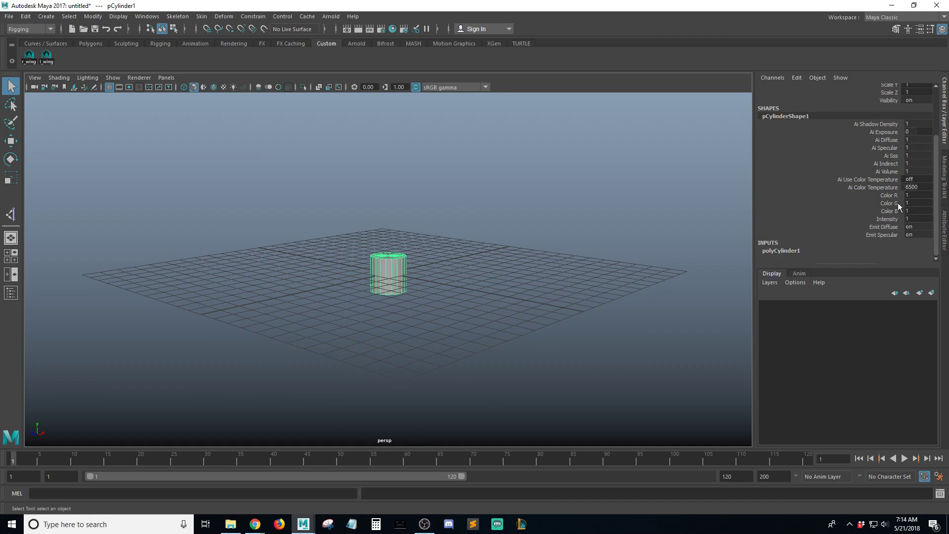
click(782, 250)
scroll(929, 227, down, 1)
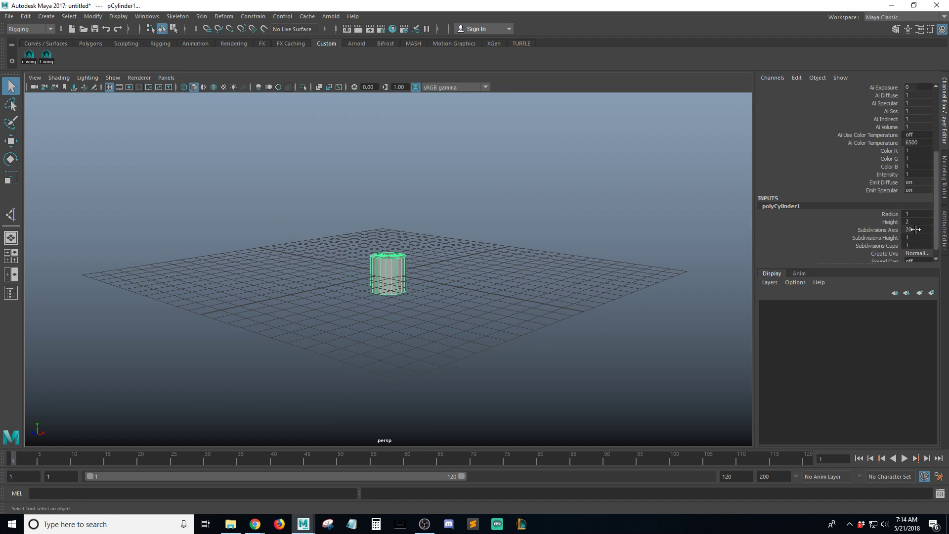
click(913, 222)
text(15)
key(Return)
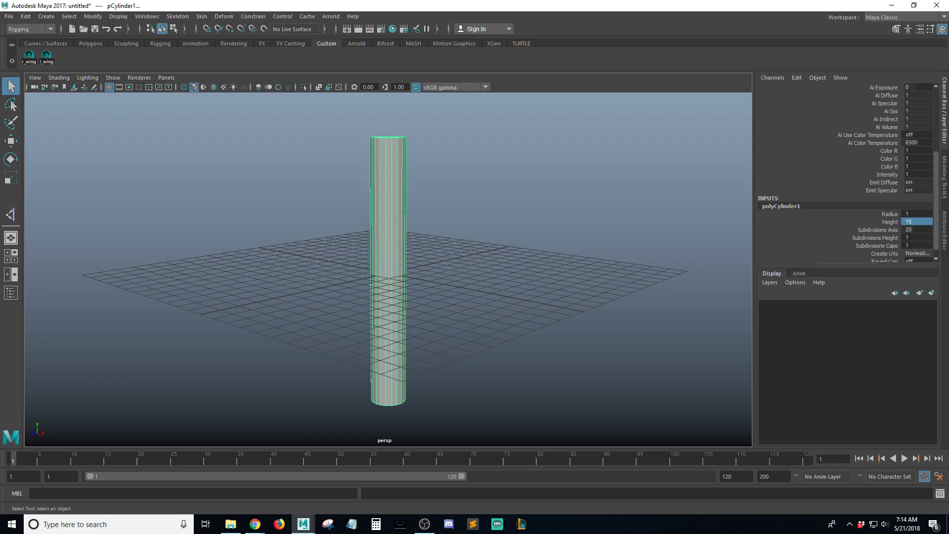
Step: Reselect the cylinder, frame it in the side view and display it as wireframe
click(410, 252)
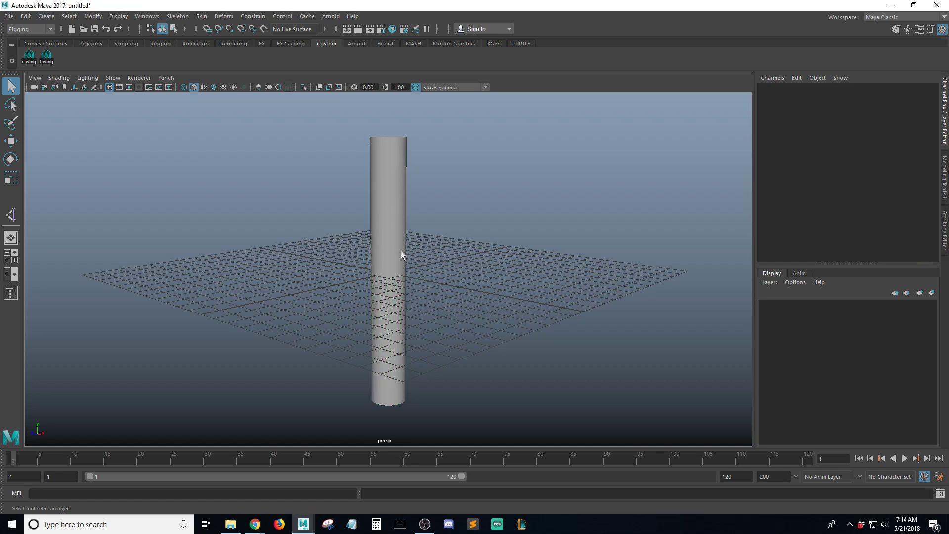
click(401, 262)
alt+drag(458, 281, 481, 283)
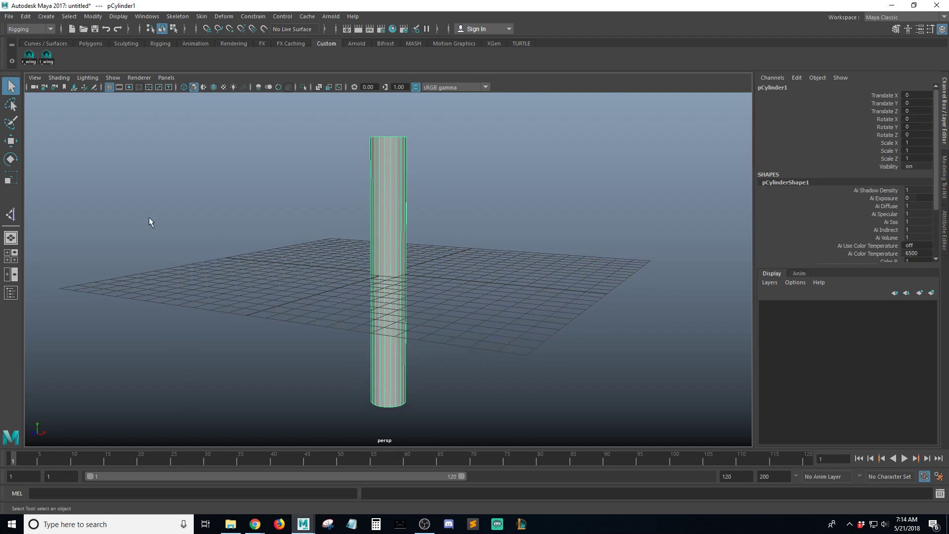
mouse_move(463, 245)
alt+mouse_down()
mouse_move(369, 278)
mouse_move(435, 275)
mouse_move(350, 278)
mouse_move(520, 238)
mouse_move(476, 242)
alt+mouse_up()
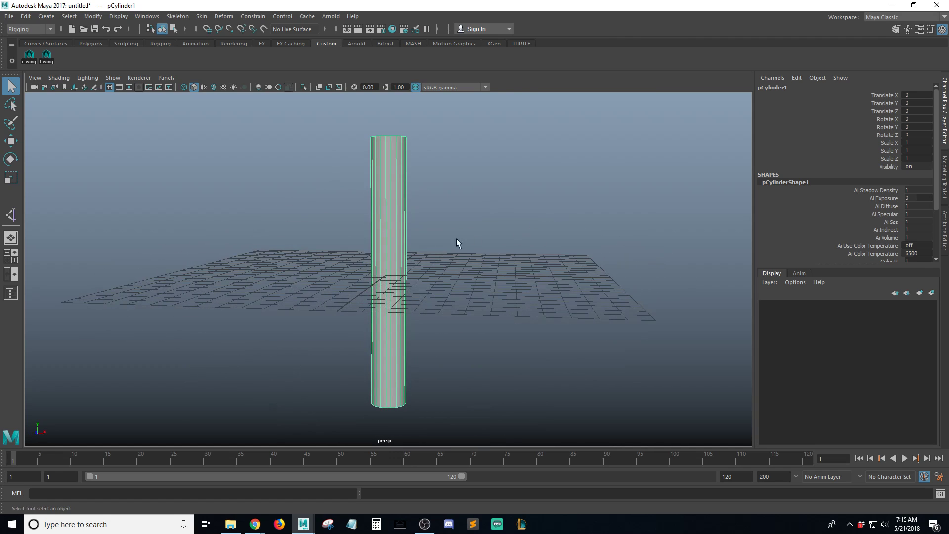
key(space)
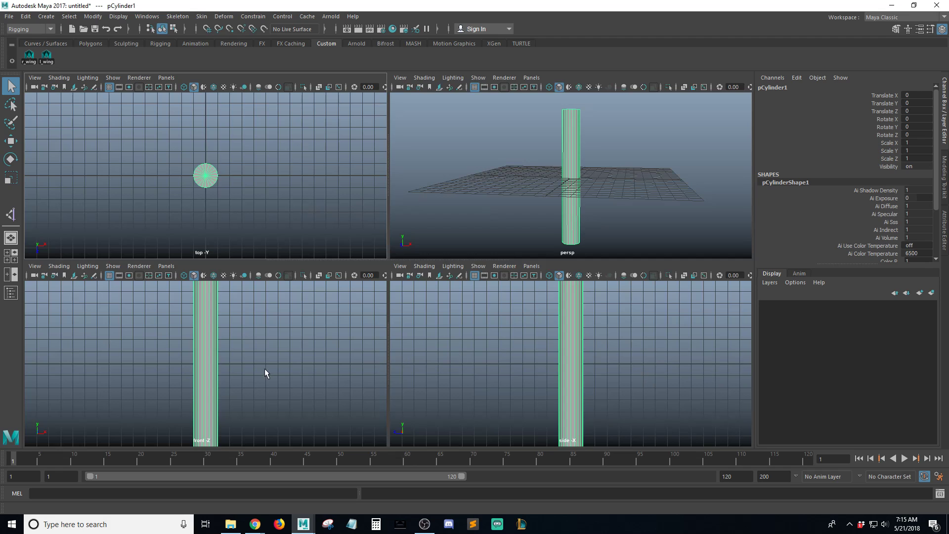
key(space)
alt+right_drag(520, 290, 346, 296)
mouse_move(403, 261)
alt+middle_down()
mouse_move(400, 269)
mouse_move(394, 250)
alt+middle_up()
alt+right_drag(550, 275, 490, 278)
alt+middle_drag(462, 282, 470, 288)
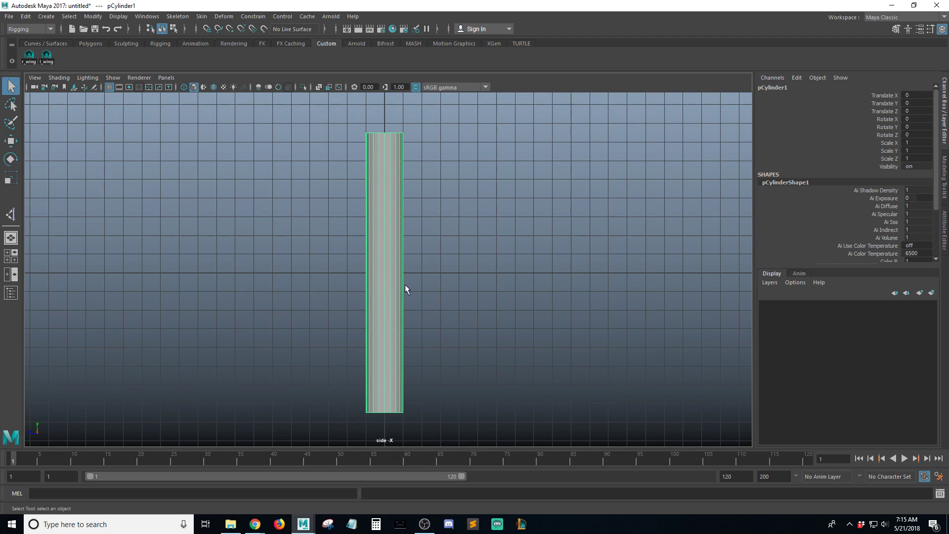
key(4)
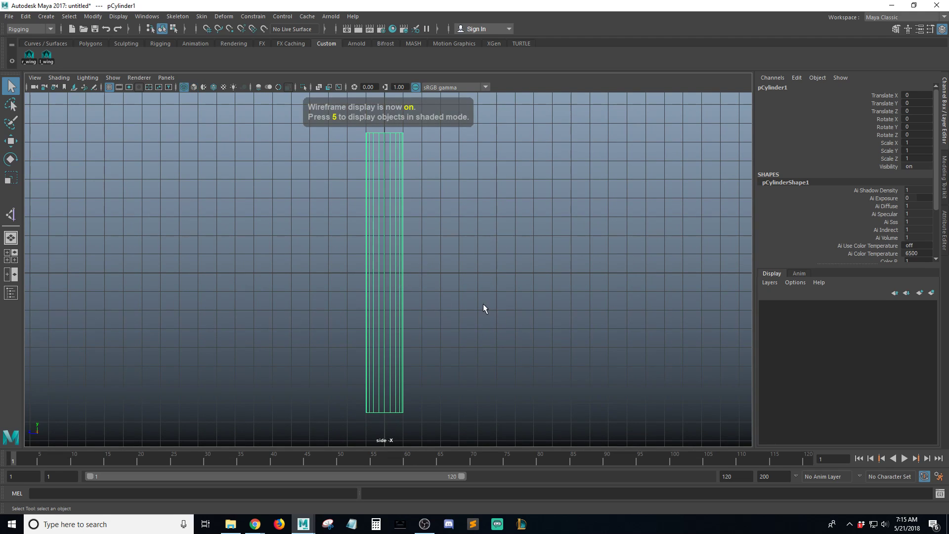
Step: Set the cylinder's Subdivisions Height to 2 and reselect the cylinder
click(506, 251)
drag(490, 249, 310, 321)
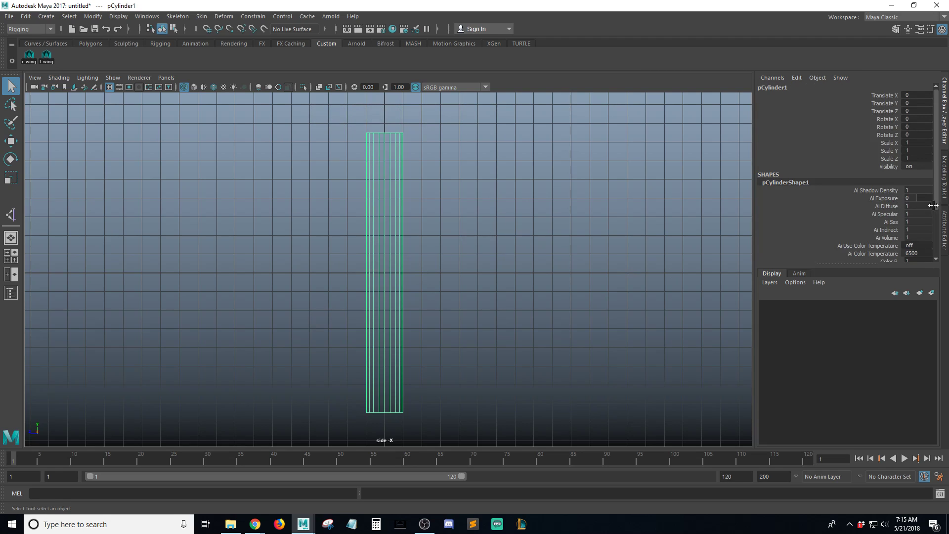
scroll(871, 223, down, 3)
click(796, 249)
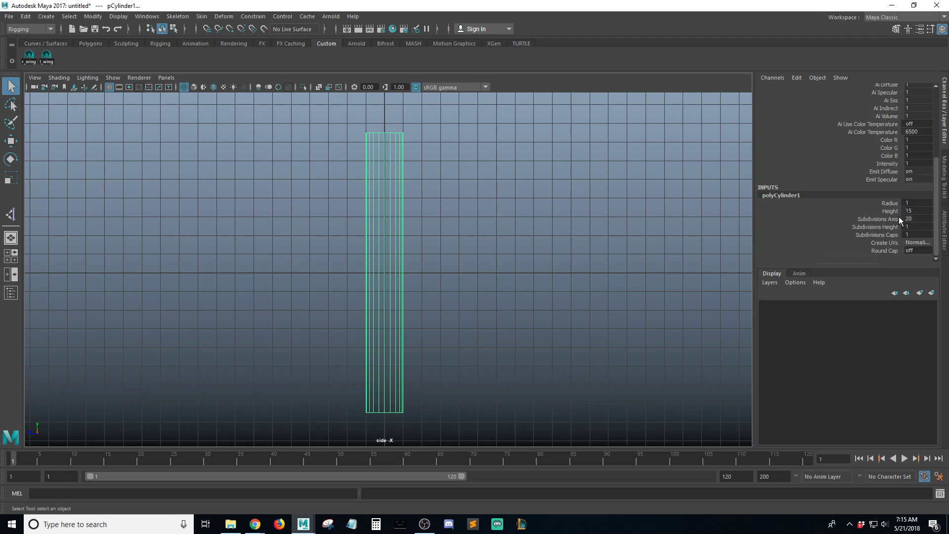
alt+right_drag(623, 238, 499, 267)
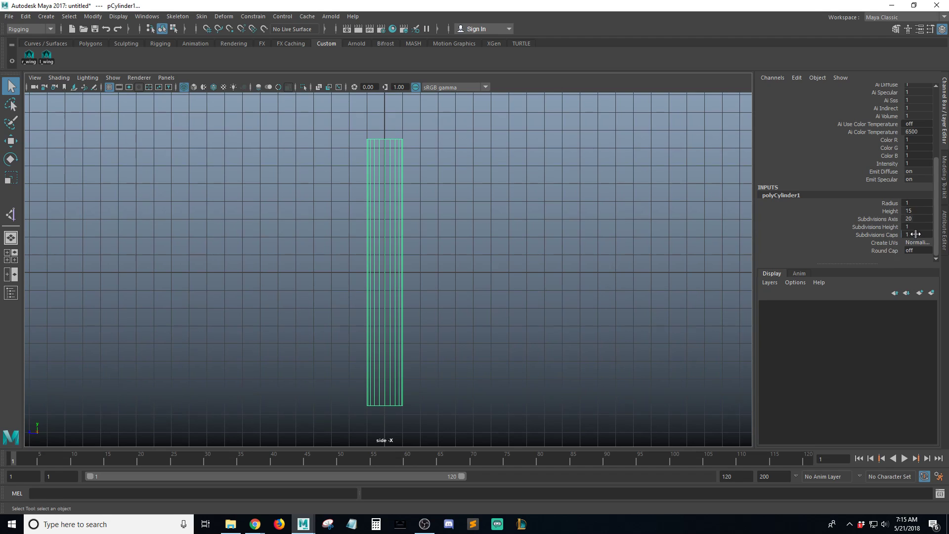
double_click(917, 228)
text(2)
key(Return)
click(444, 259)
click(377, 284)
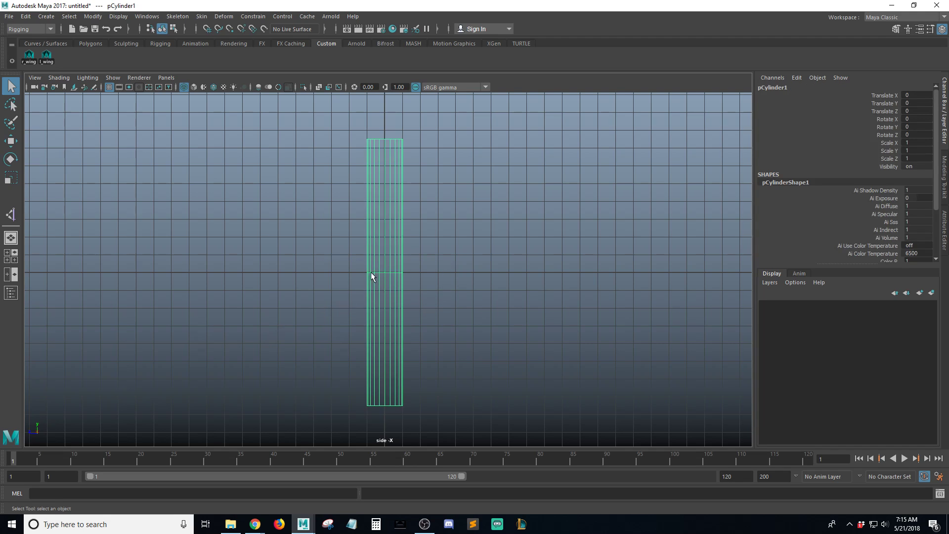
Step: Undo the height subdivision change, restore it with redo and reselect the cylinder
key(ctrl+z)
key(ctrl+z)
key(ctrl+z)
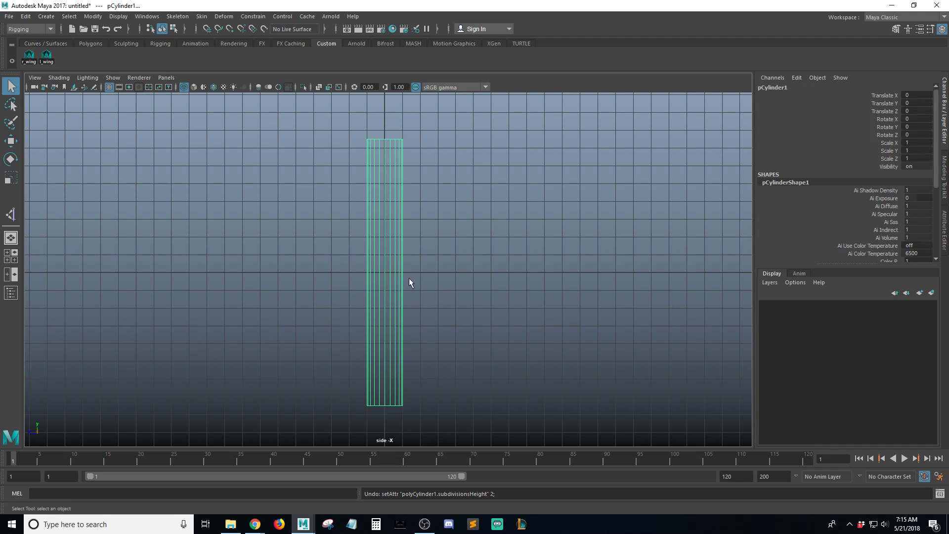
key(shift+z)
click(496, 225)
drag(495, 225, 280, 274)
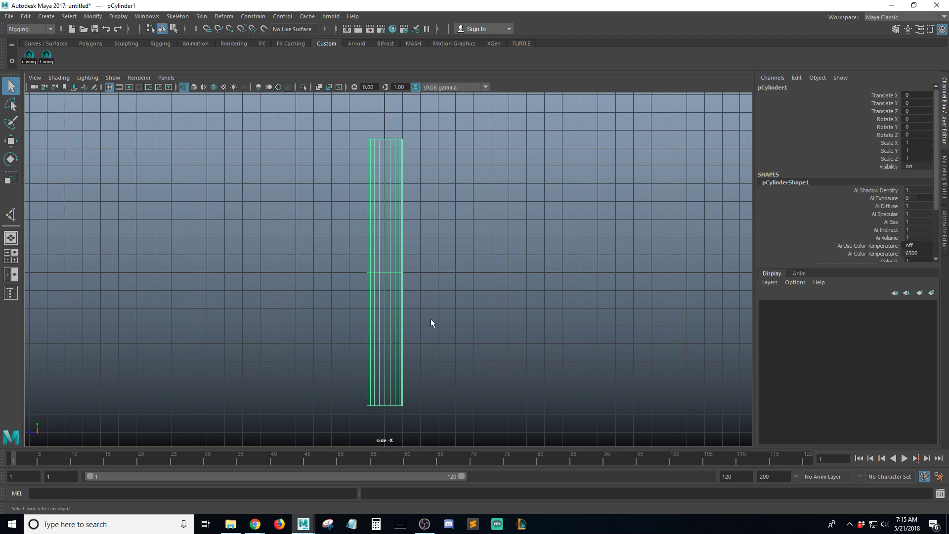
Step: Delete the cylinder's construction history and keep the cylinder selected
click(25, 16)
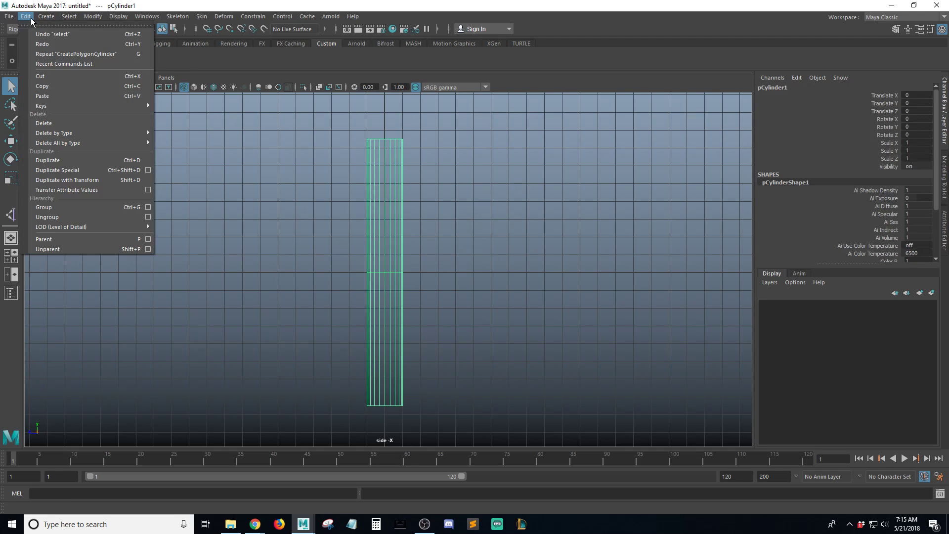
mouse_move(71, 135)
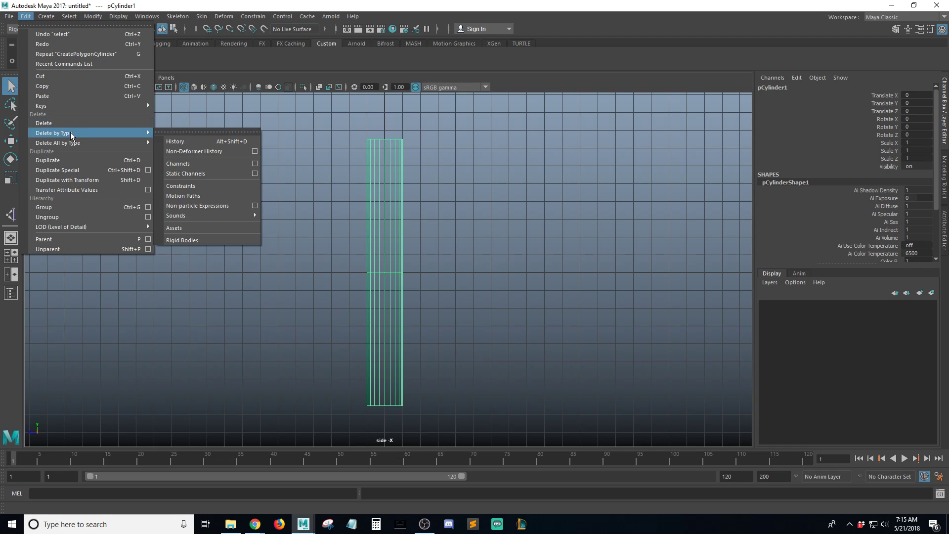
click(205, 142)
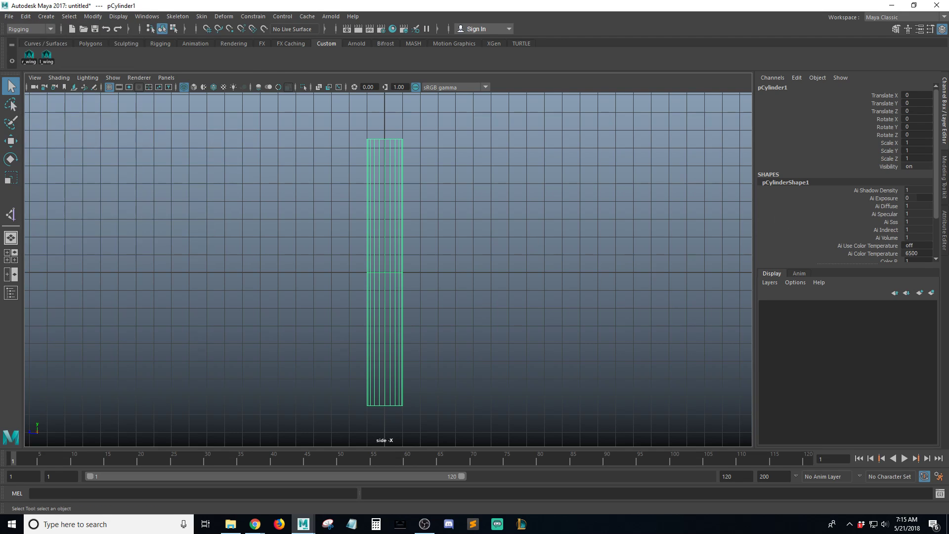
click(514, 251)
click(373, 324)
click(447, 281)
click(385, 277)
Step: Examine the Skeleton commands, deselect the cylinder and compare the Rigging, Modeling and Animation menu sets, ending on Animation
click(177, 16)
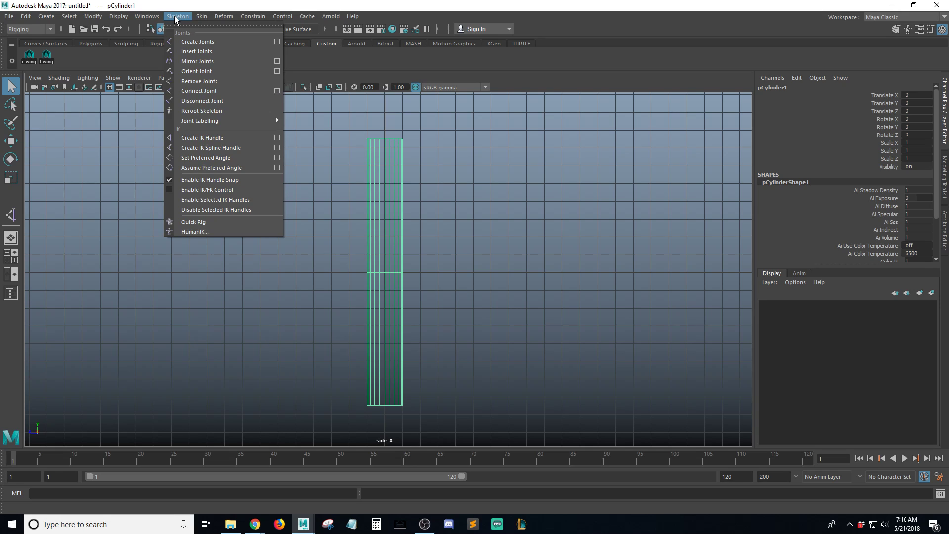
click(441, 142)
click(51, 29)
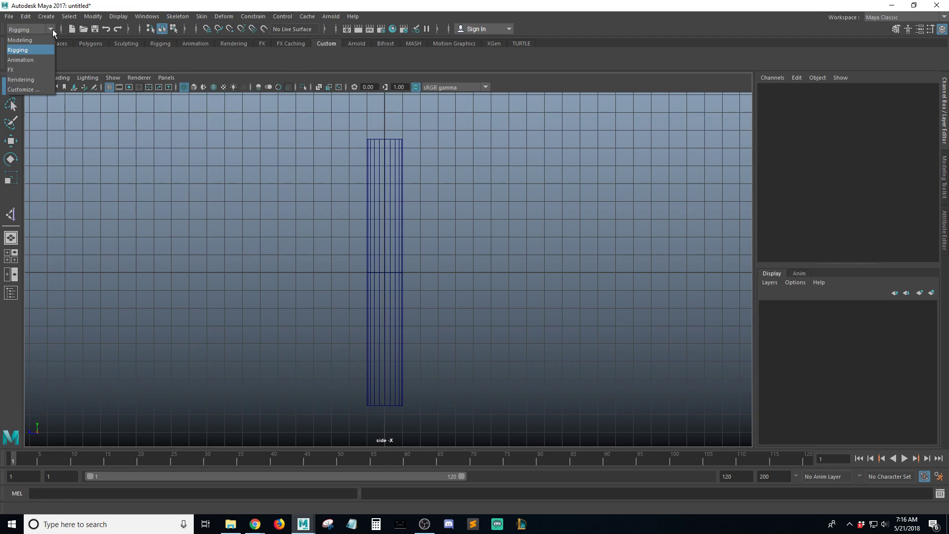
click(24, 51)
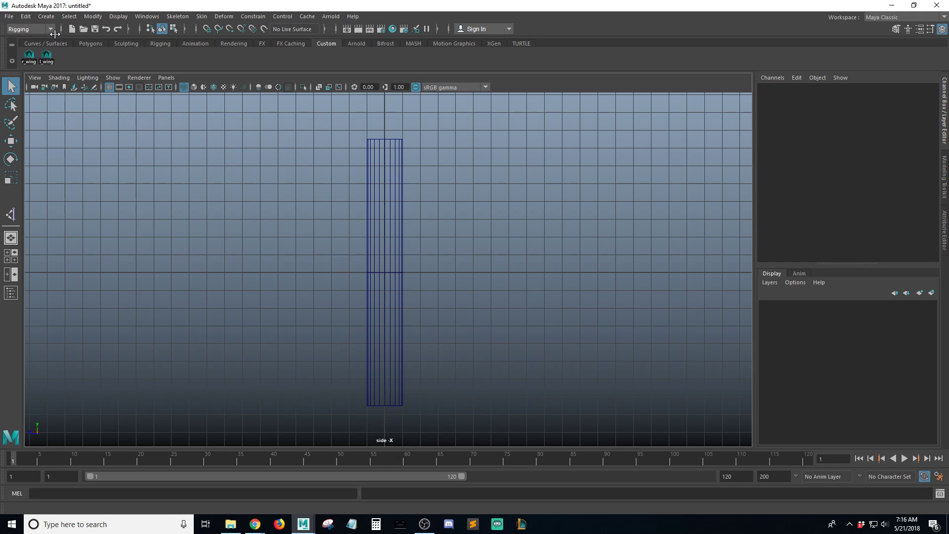
click(50, 29)
click(37, 42)
click(51, 29)
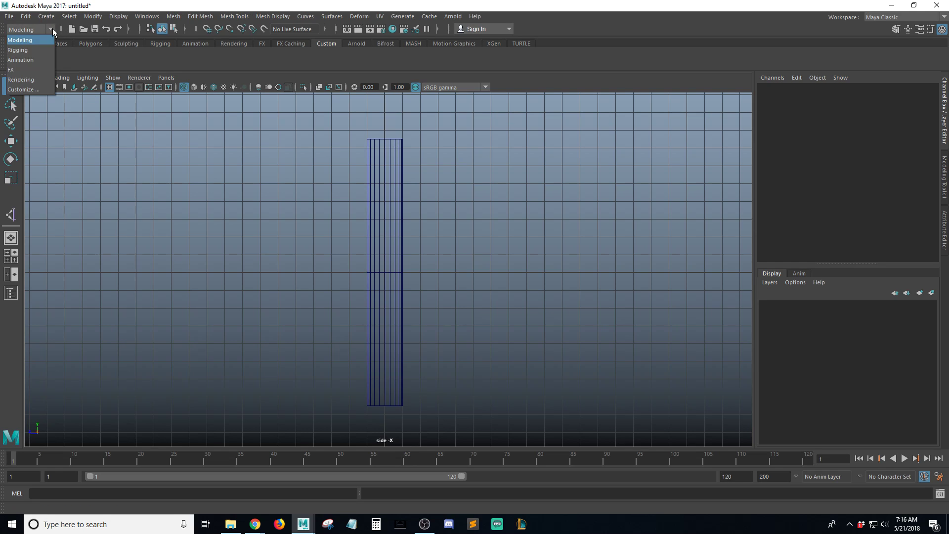
click(43, 49)
click(50, 30)
click(41, 57)
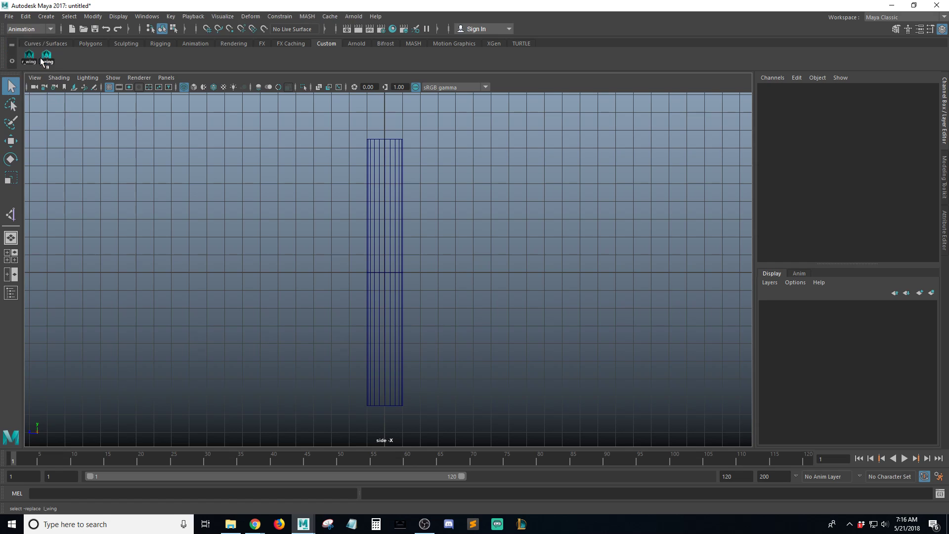
Step: Switch the active menu set from Animation to Rigging
click(119, 16)
click(148, 16)
click(118, 16)
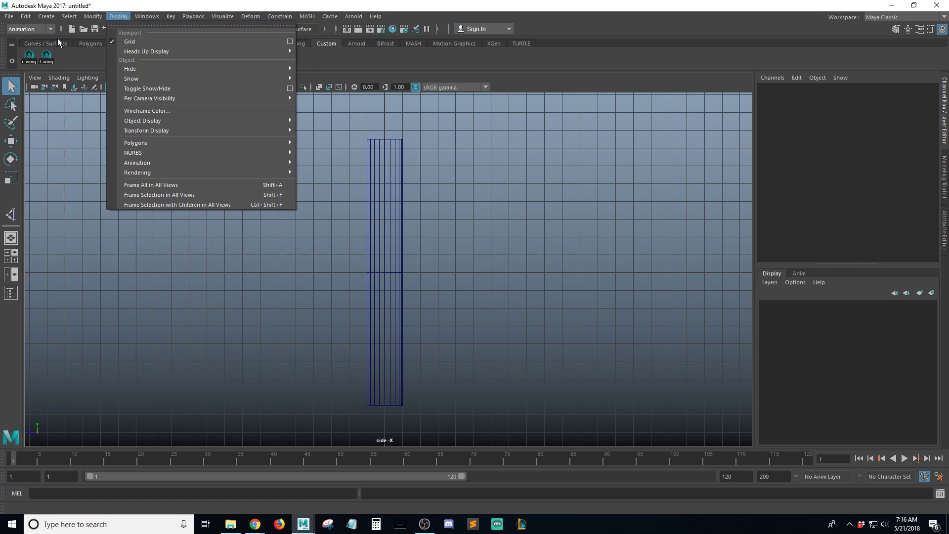
click(48, 29)
click(38, 49)
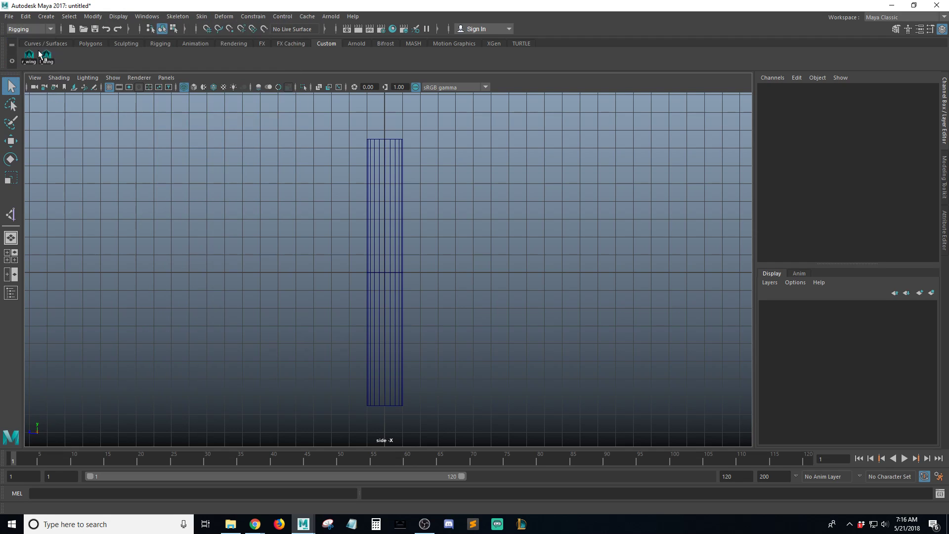
Step: Create a chain of three joints down the cylinder's centre, placed at its top, middle and base, and deselect the chain
click(180, 16)
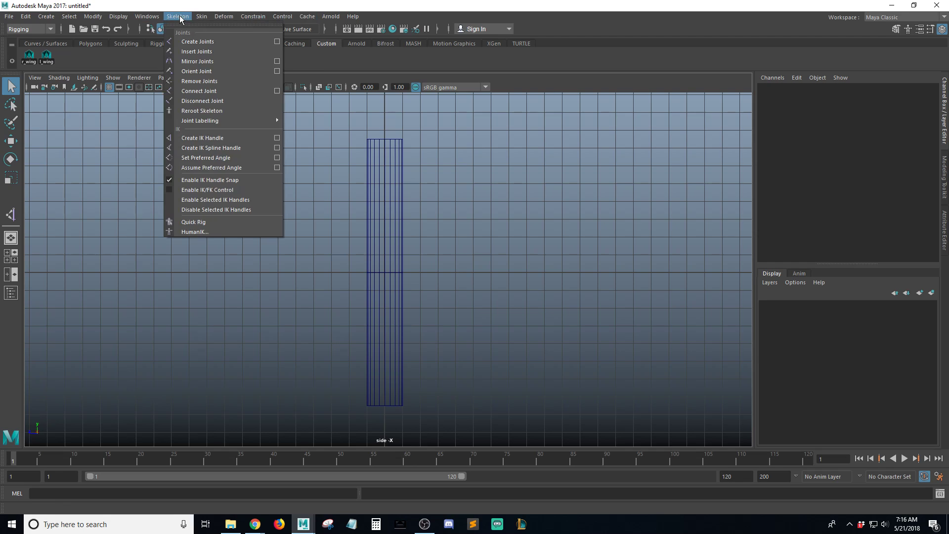
click(205, 42)
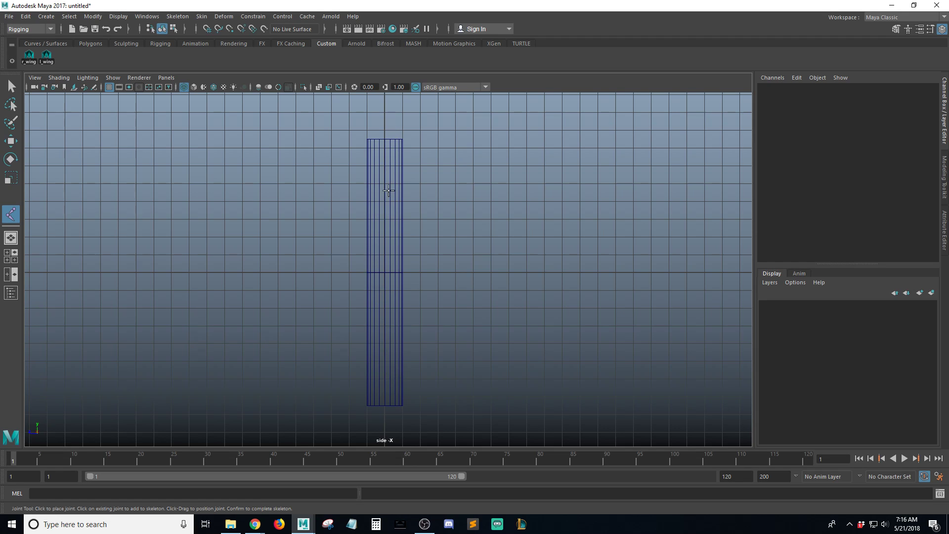
click(385, 141)
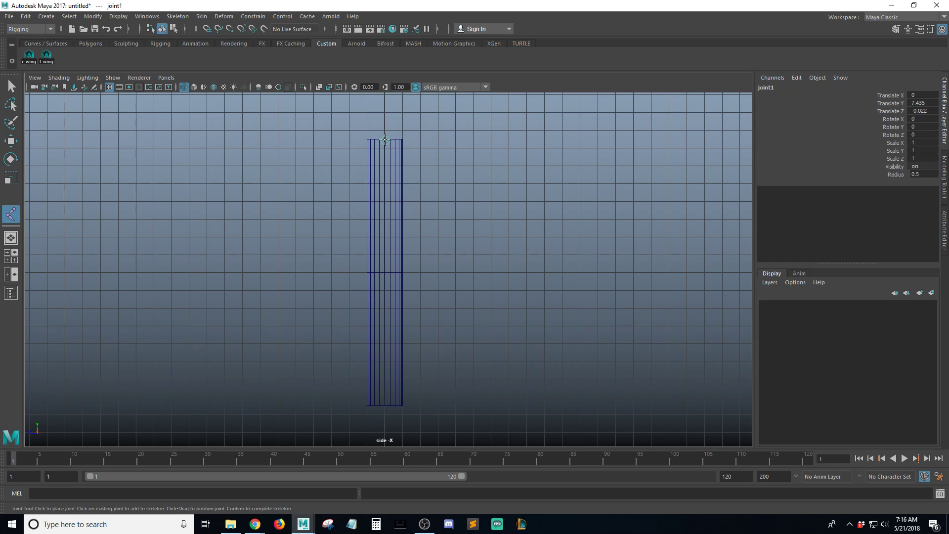
click(383, 272)
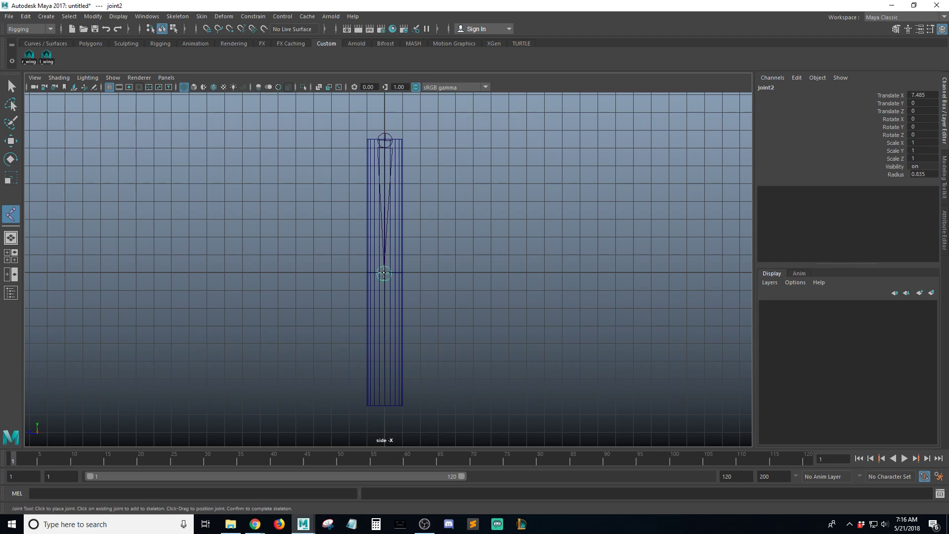
click(384, 407)
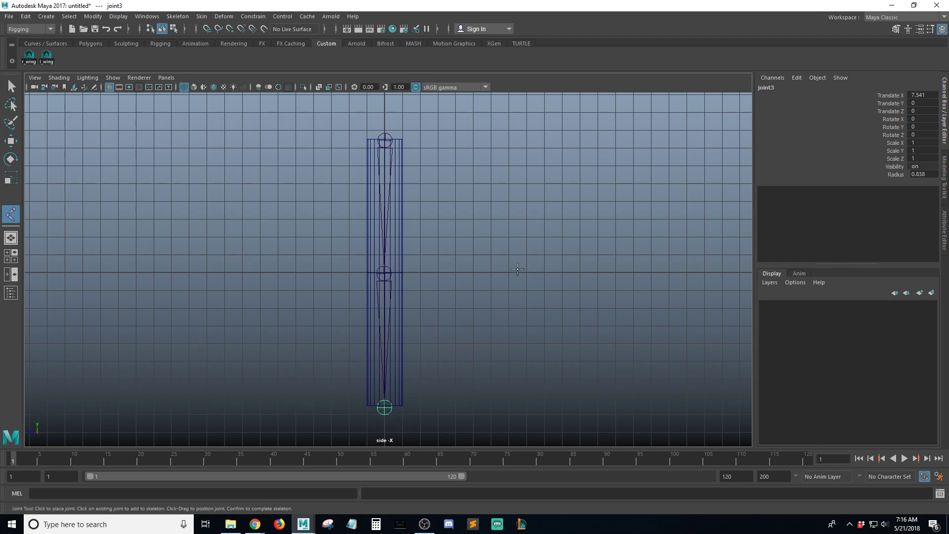
key(q)
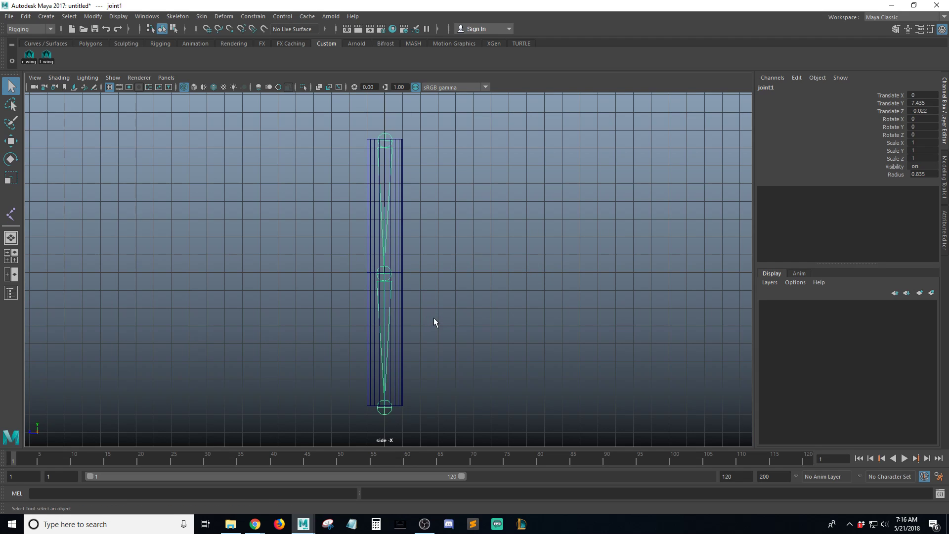
click(494, 277)
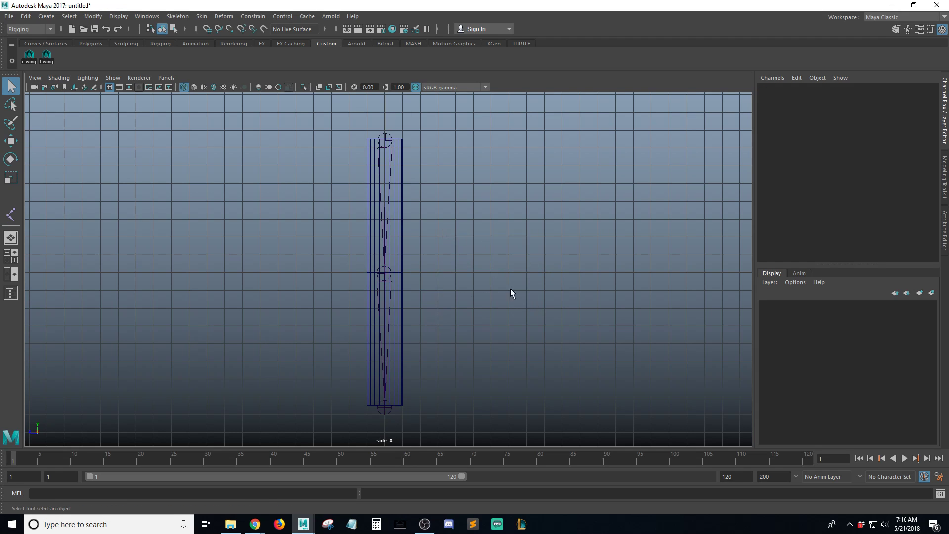
Step: Try rotating the joints of the unbound chain with the Rotate tool, undoing each rotation, and clear the selection
click(386, 171)
drag(440, 321, 306, 342)
drag(451, 189, 319, 200)
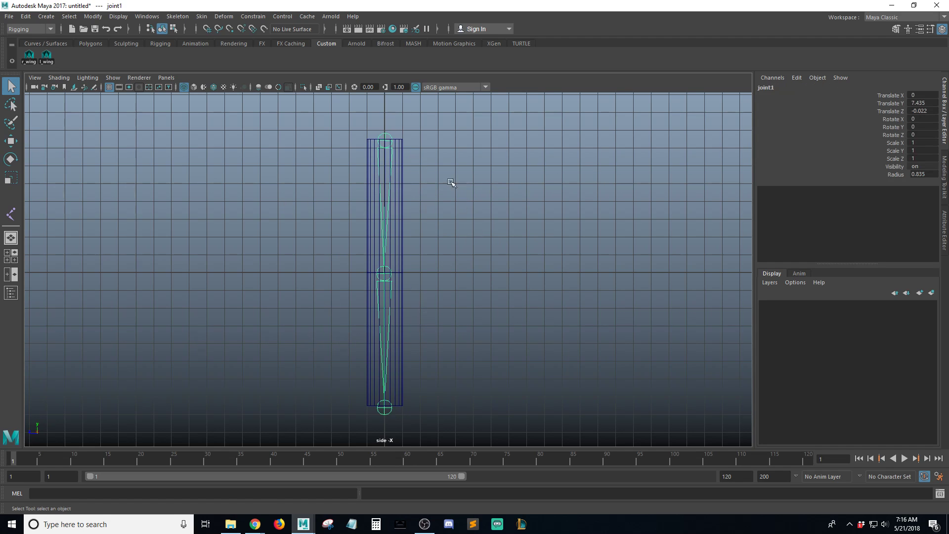
key(e)
drag(419, 168, 415, 127)
key(ctrl+z)
key(ctrl+z)
drag(431, 295, 430, 206)
key(ctrl+z)
click(453, 215)
drag(426, 169, 377, 193)
drag(419, 169, 429, 119)
key(ctrl+z)
key(q)
click(637, 304)
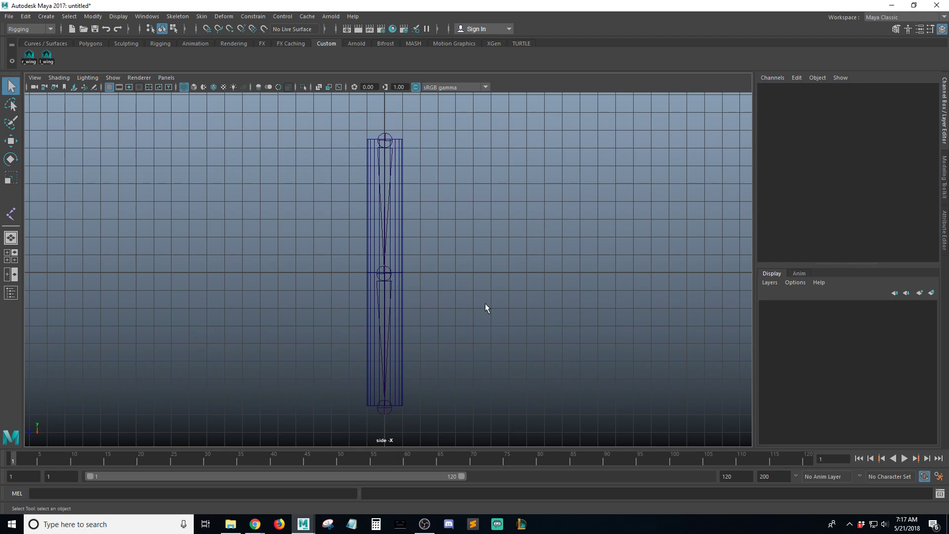
Step: Select the lower joint and the cylinder separately to compare them, clearing the selection after each
click(381, 327)
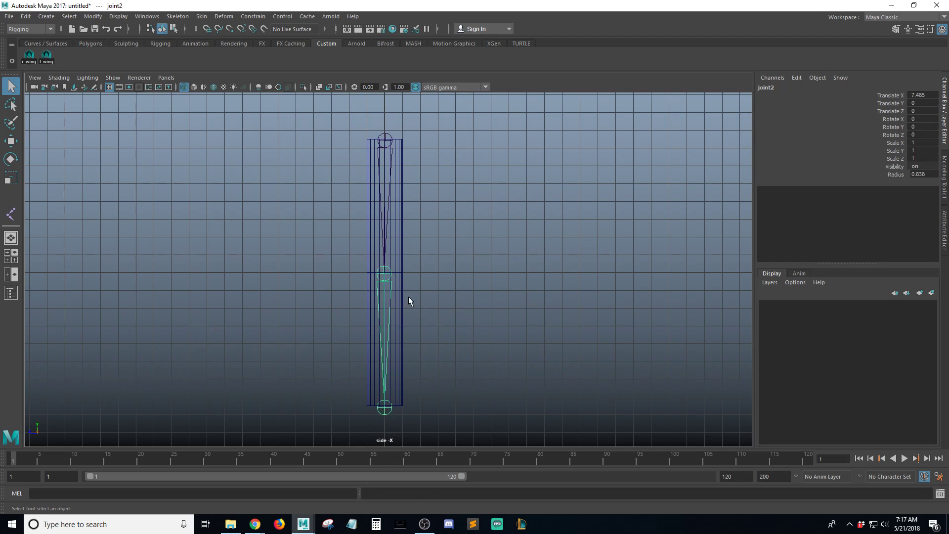
click(427, 297)
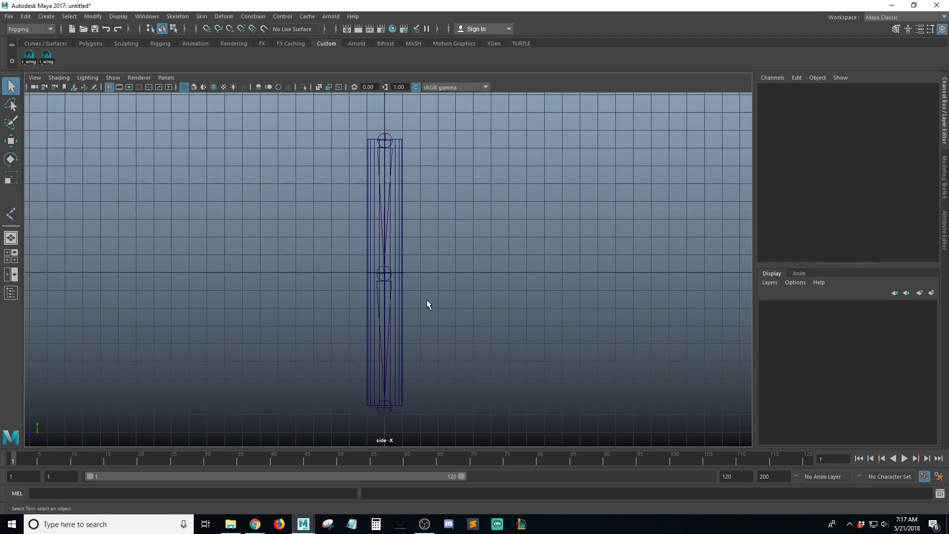
drag(397, 263, 397, 263)
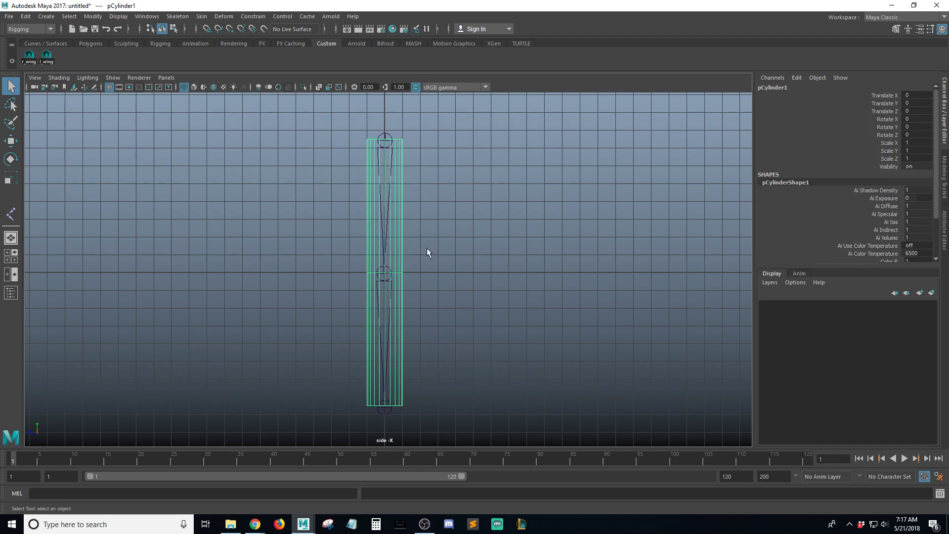
click(452, 237)
Step: Try pulling the vertices at one side of the cylinder's middle ring outward and upward in vertex mode, and undo the moves
drag(476, 253, 369, 262)
right_drag(402, 272, 347, 240)
drag(439, 258, 350, 281)
click(401, 292)
key(F11)
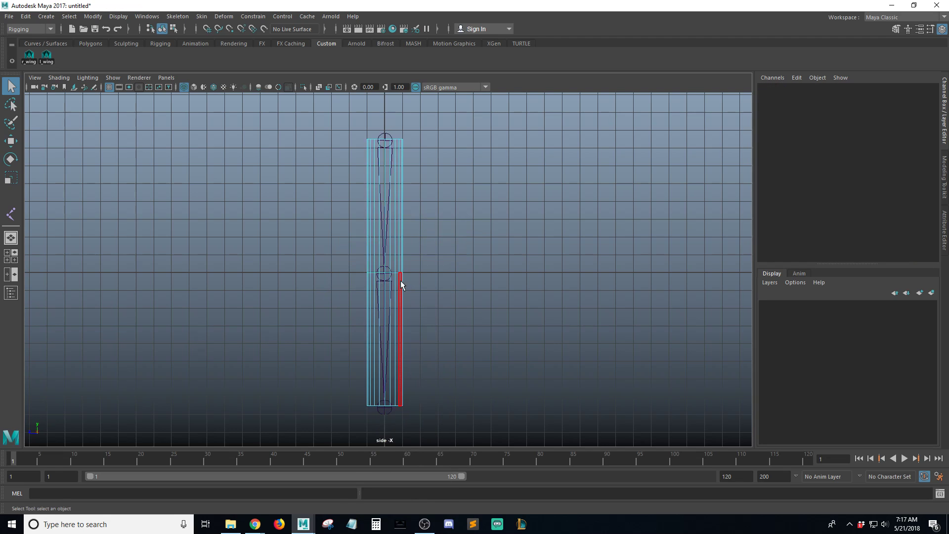
click(402, 272)
right_click(403, 272)
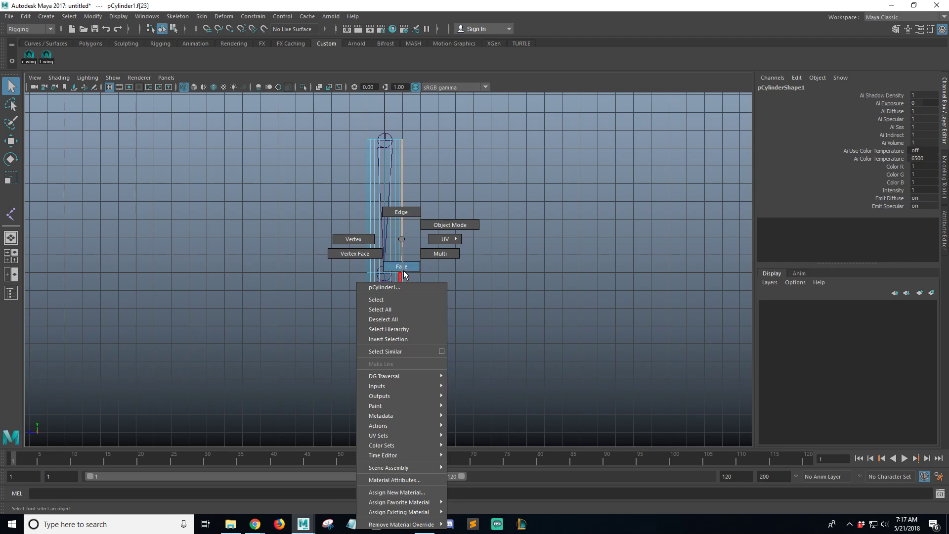
click(354, 240)
drag(396, 280, 480, 204)
key(w)
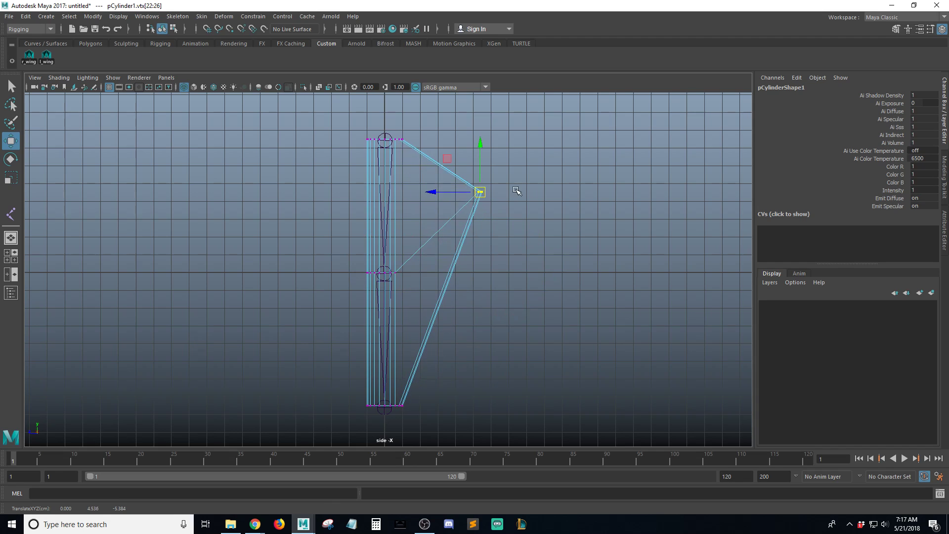
key(ctrl+z)
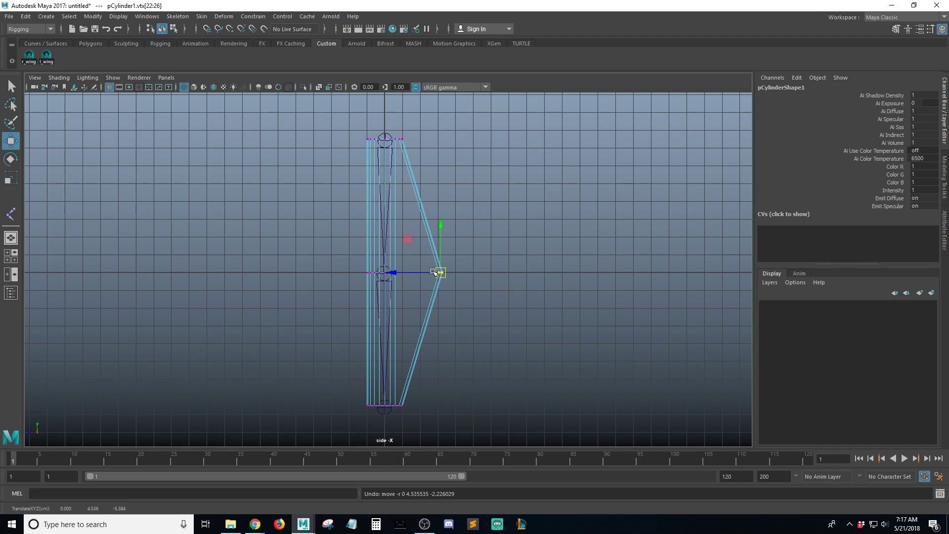
key(ctrl+z)
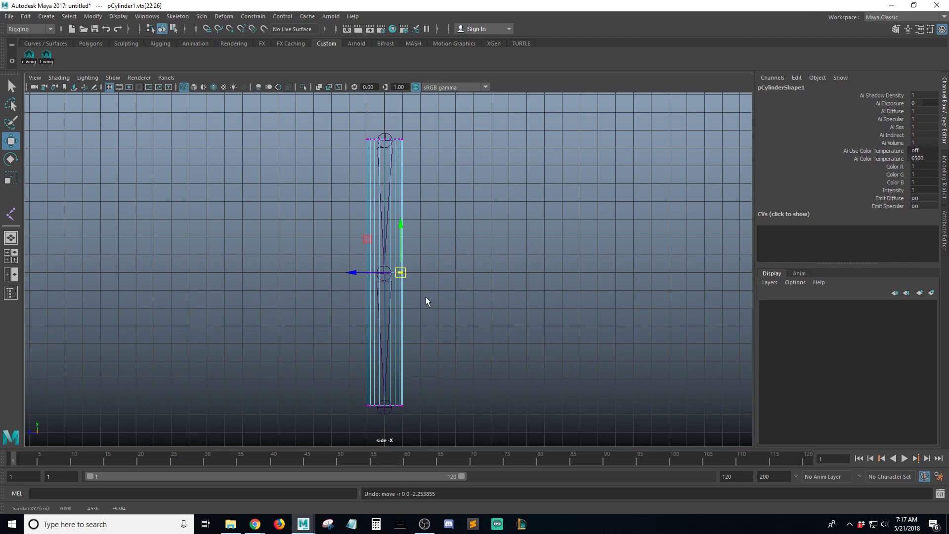
Step: Return the cylinder from vertex editing to object mode
key(q)
click(433, 264)
click(401, 240)
right_drag(400, 240, 425, 225)
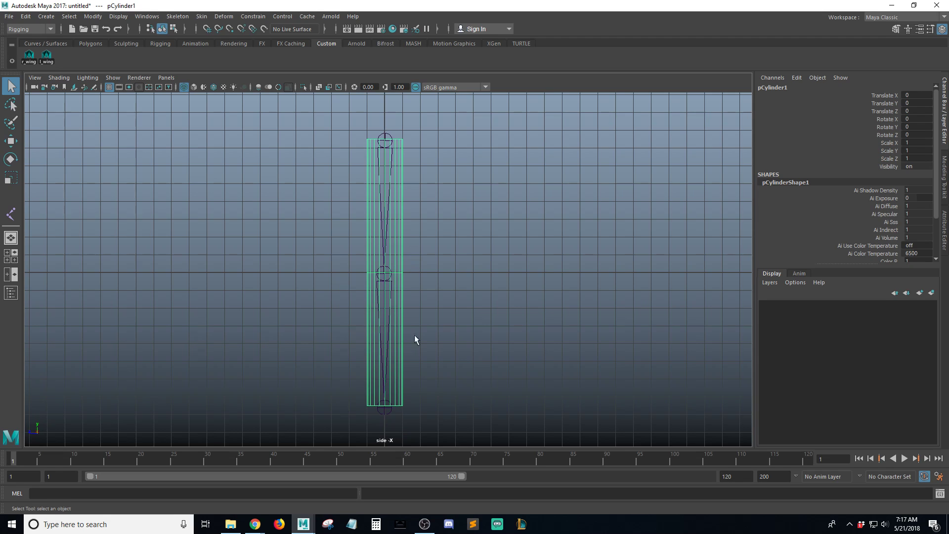
Step: Select the top joint of the chain and open the options for the Bind Skin command
click(432, 250)
click(393, 256)
click(402, 260)
click(387, 244)
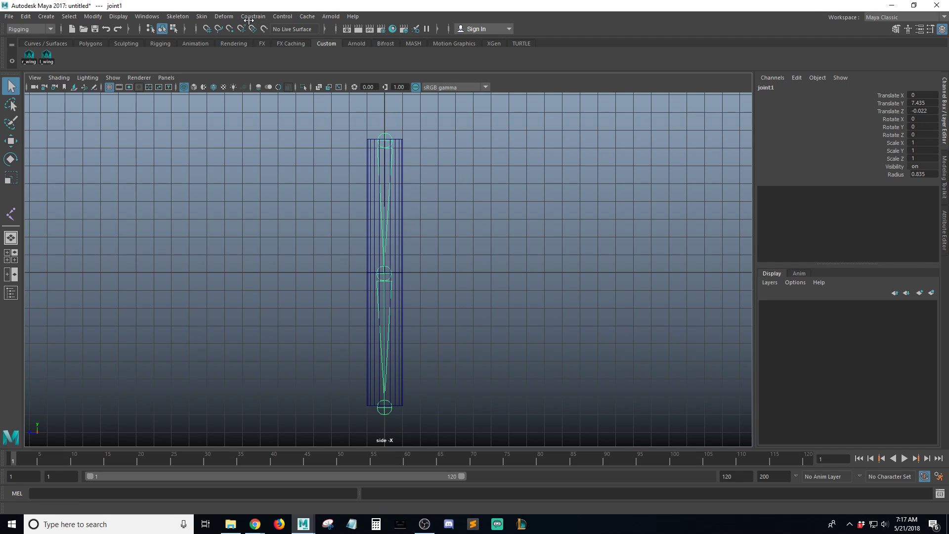
click(200, 17)
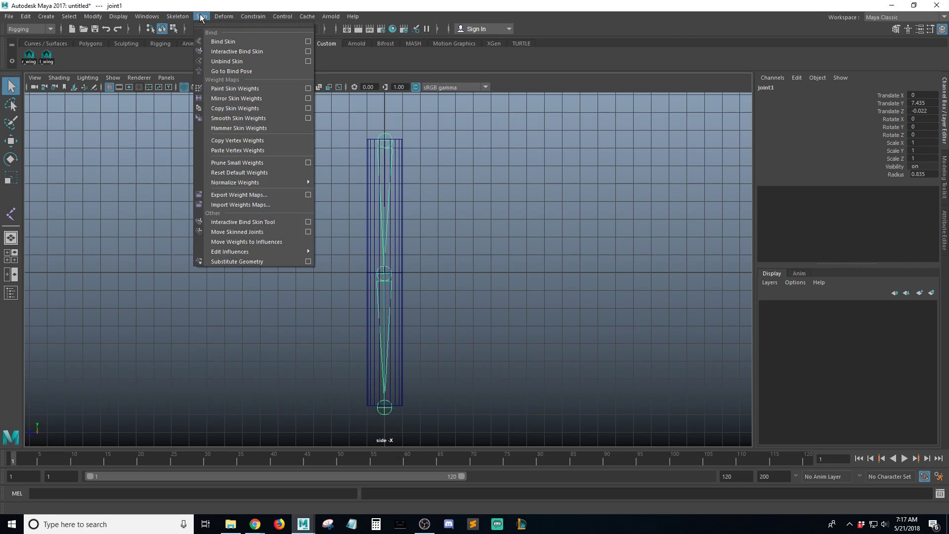
click(310, 42)
drag(716, 61, 672, 54)
Step: Bind the cylinder to the full joint hierarchy from the top joint with the current Bind Skin settings, and clear the selection
click(435, 223)
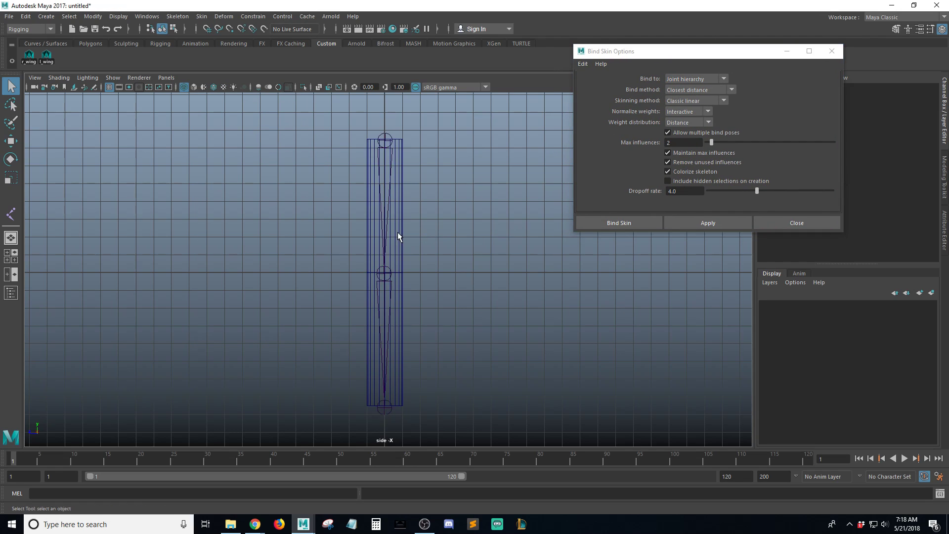
click(398, 162)
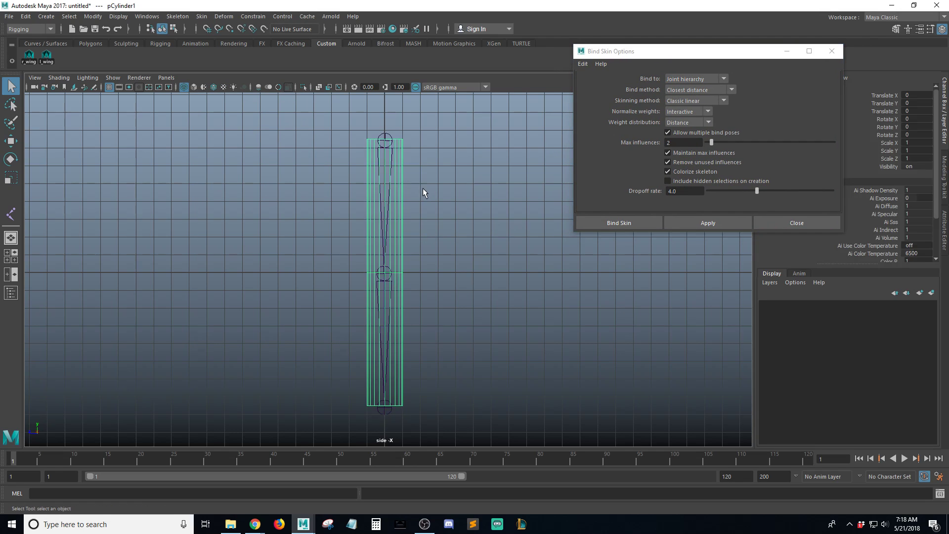
shift+click(386, 137)
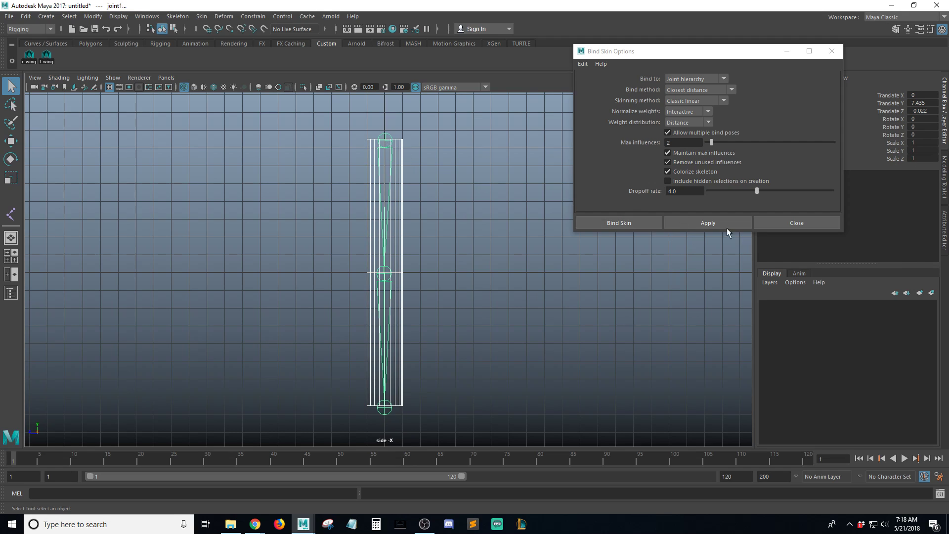
click(707, 223)
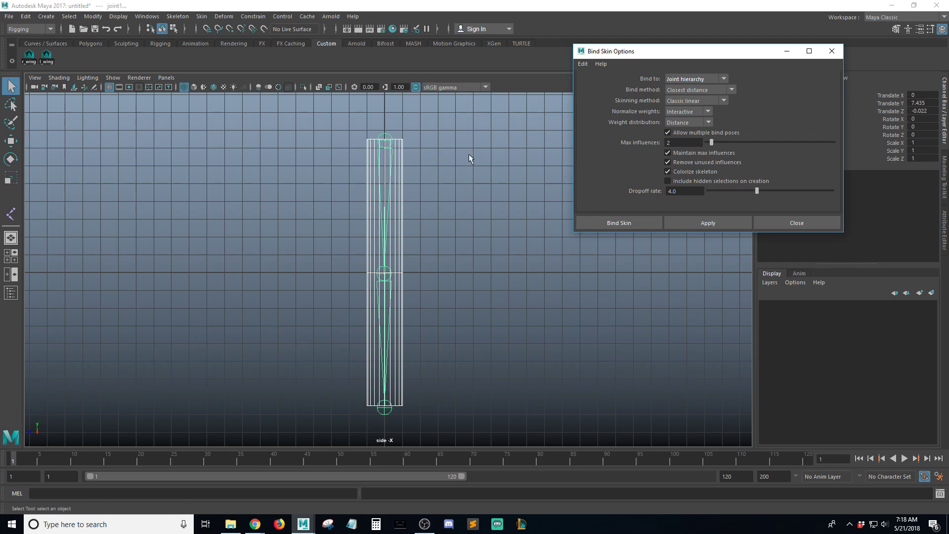
click(702, 221)
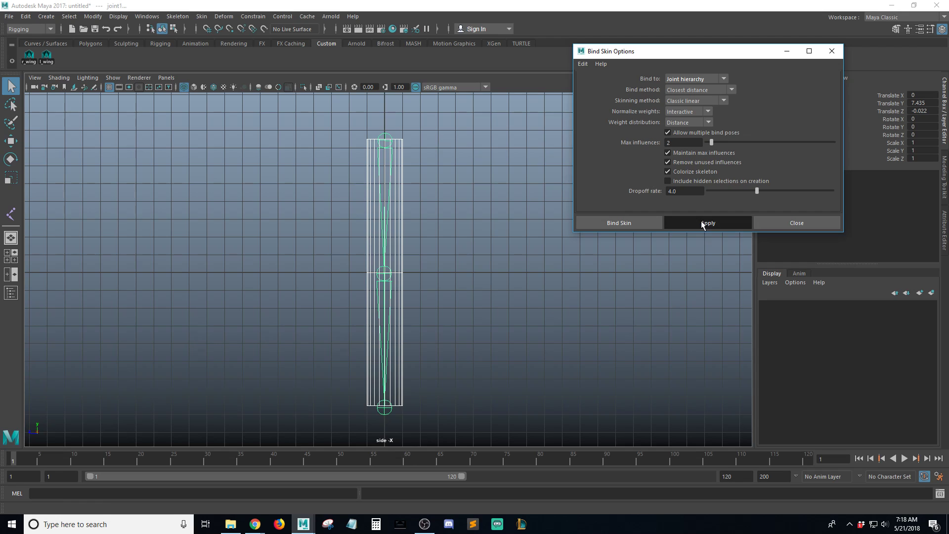
click(483, 243)
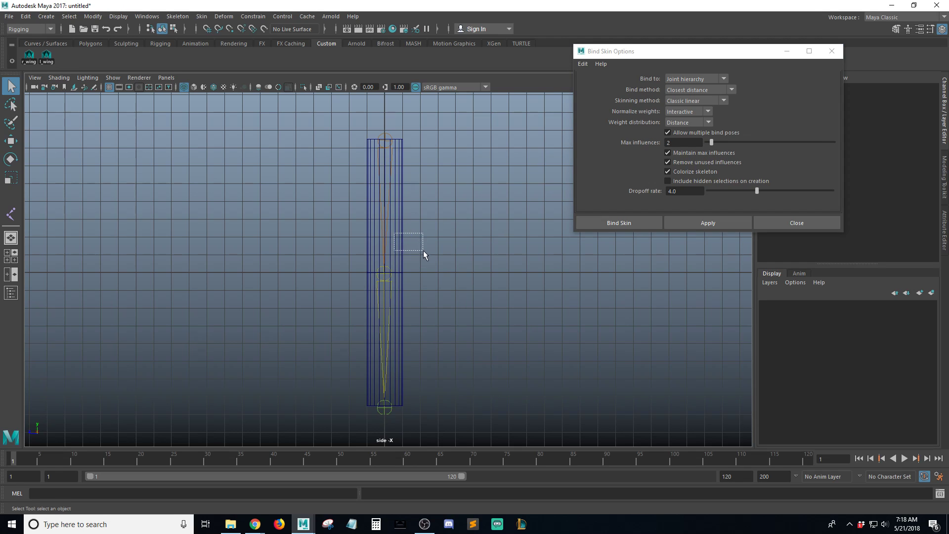
Step: Test the binding by rotating the middle joint to bend the cylinder's lower half, undo the rotations and deselect
drag(420, 249, 440, 262)
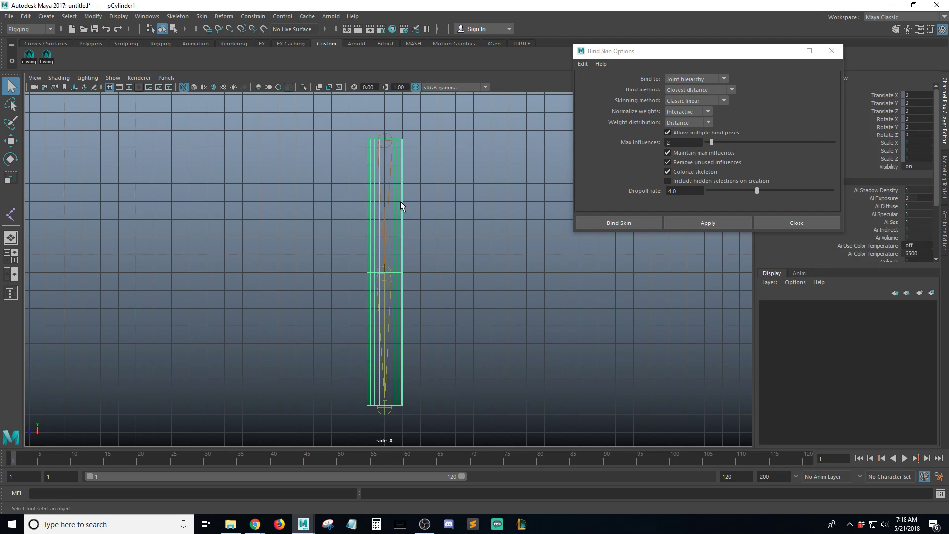
click(443, 214)
drag(402, 237, 419, 247)
click(381, 307)
click(382, 308)
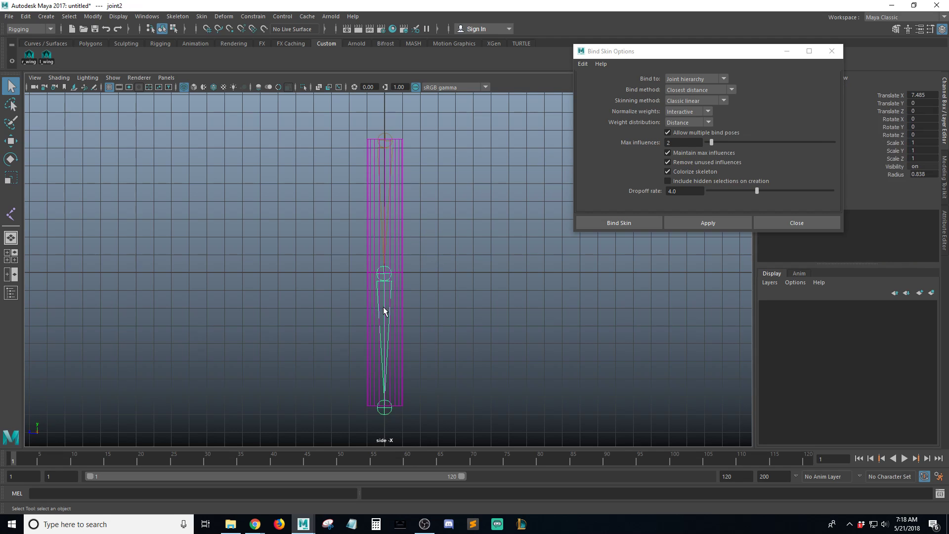
key(e)
drag(424, 292, 428, 235)
key(ctrl+z)
key(ctrl+z)
key(ctrl+z)
key(ctrl+z)
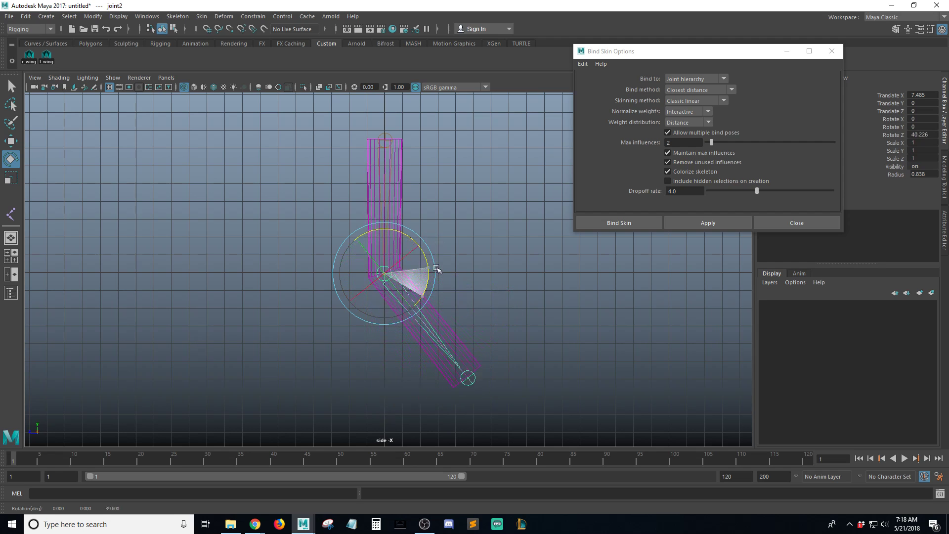
click(478, 249)
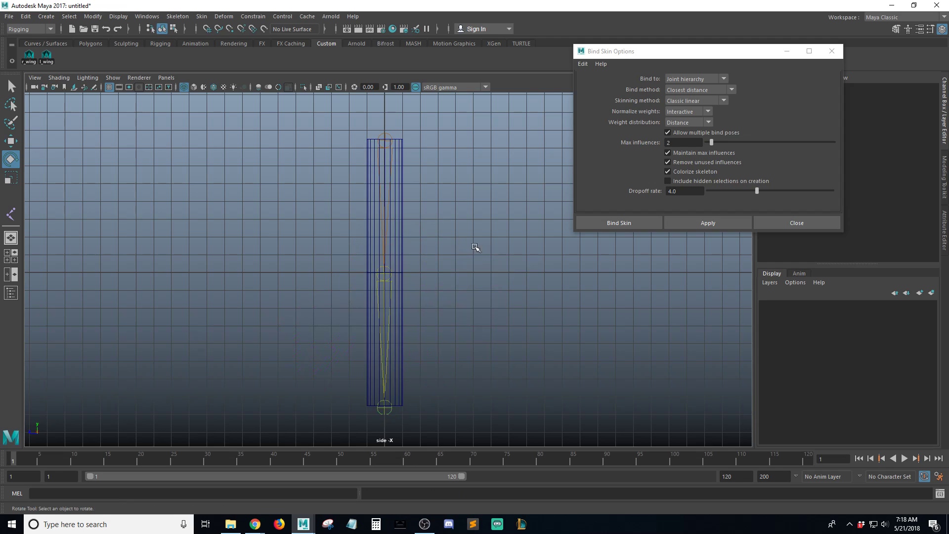
Step: Check the middle joint and the skinned cylinder by selecting each in turn, and clear the selection
click(390, 313)
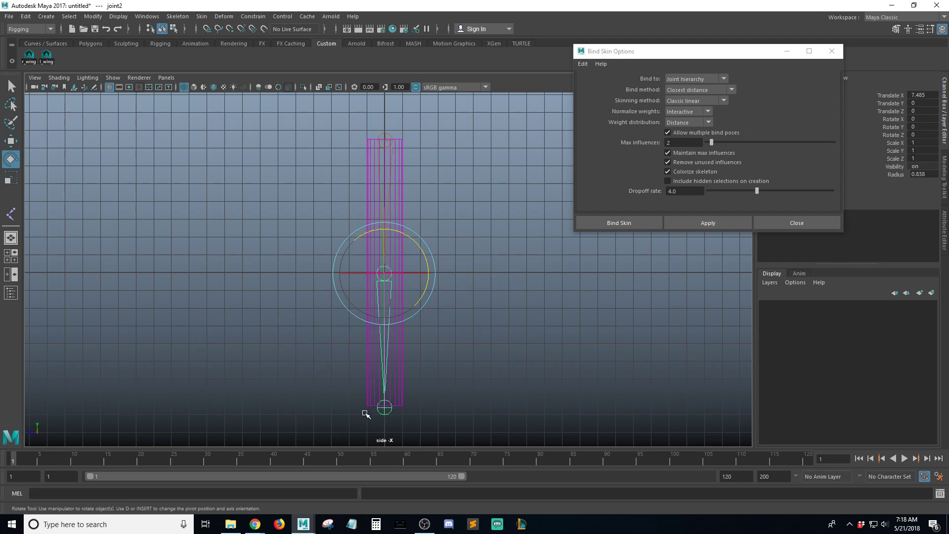
click(447, 199)
click(396, 233)
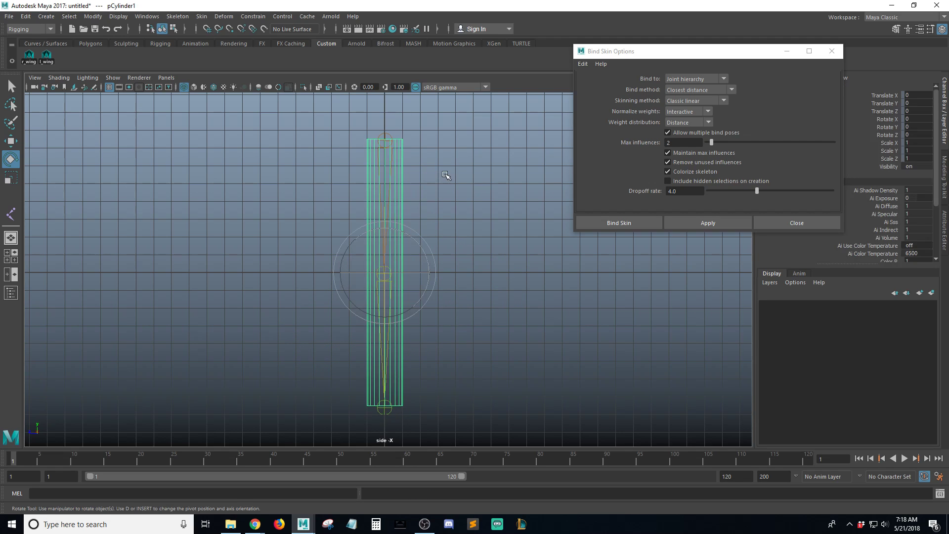
click(421, 186)
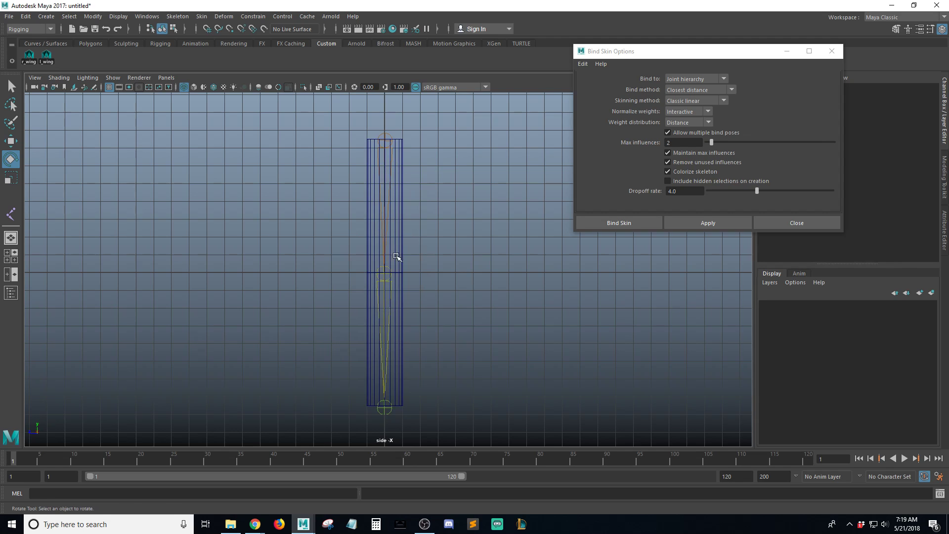
Step: Close the Bind Skin options and show the cylinder in the perspective view as wireframe
click(831, 52)
key(space)
drag(489, 173, 517, 155)
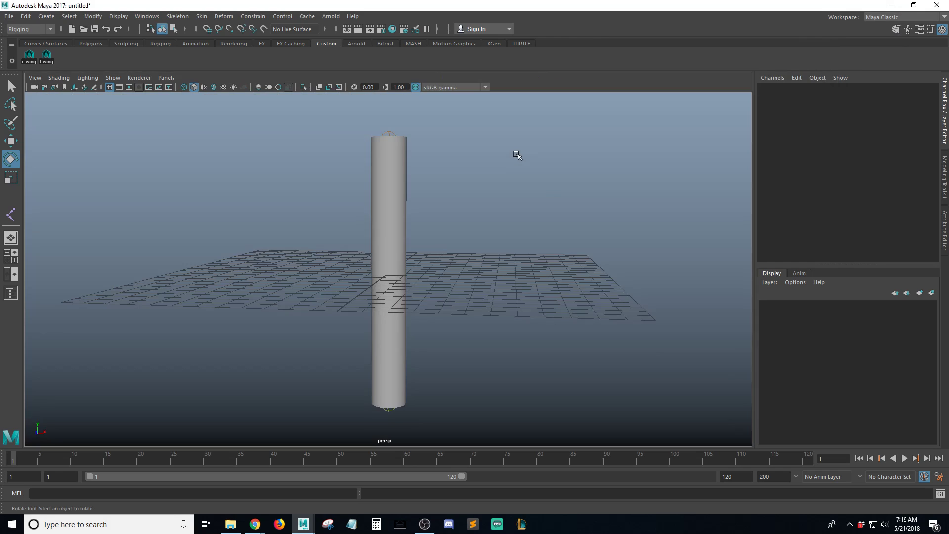
mouse_move(458, 265)
alt+mouse_down()
mouse_move(430, 268)
mouse_move(445, 258)
mouse_move(532, 260)
mouse_move(451, 269)
mouse_move(558, 275)
mouse_move(540, 254)
mouse_move(335, 350)
mouse_move(432, 318)
mouse_move(449, 299)
mouse_move(430, 314)
mouse_move(477, 314)
alt+mouse_up()
key(4)
key(e)
drag(430, 258, 445, 237)
key(ctrl+z)
key(q)
click(543, 256)
alt+drag(543, 256, 456, 281)
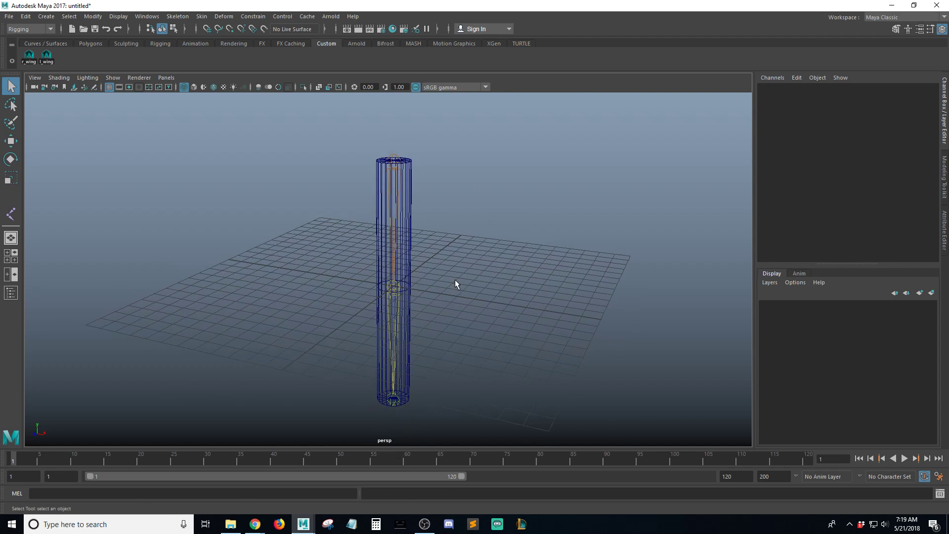
Step: Create a NURBS circle at the origin around the middle joint and scale it to about 2 in X and Z
click(46, 17)
mouse_move(74, 42)
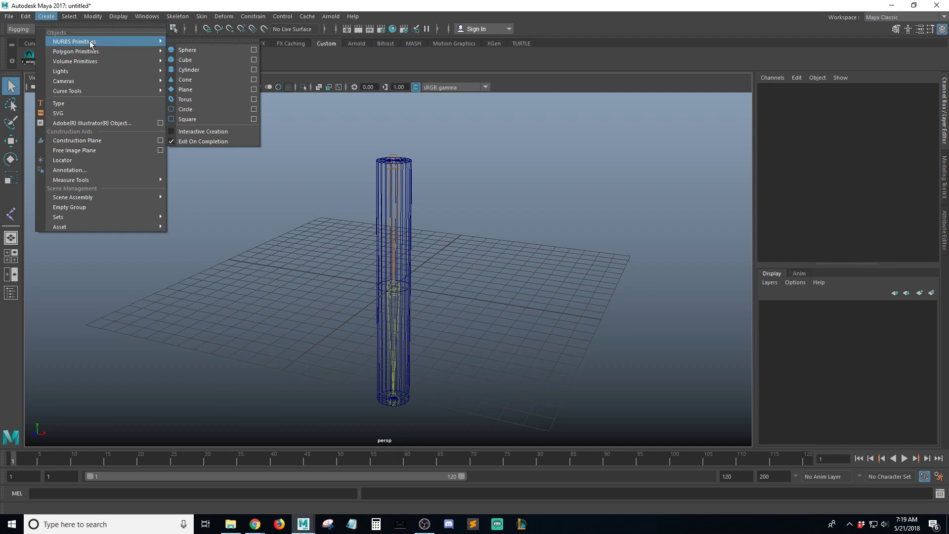
click(215, 110)
alt+drag(389, 299, 396, 303)
alt+right_drag(396, 303, 466, 314)
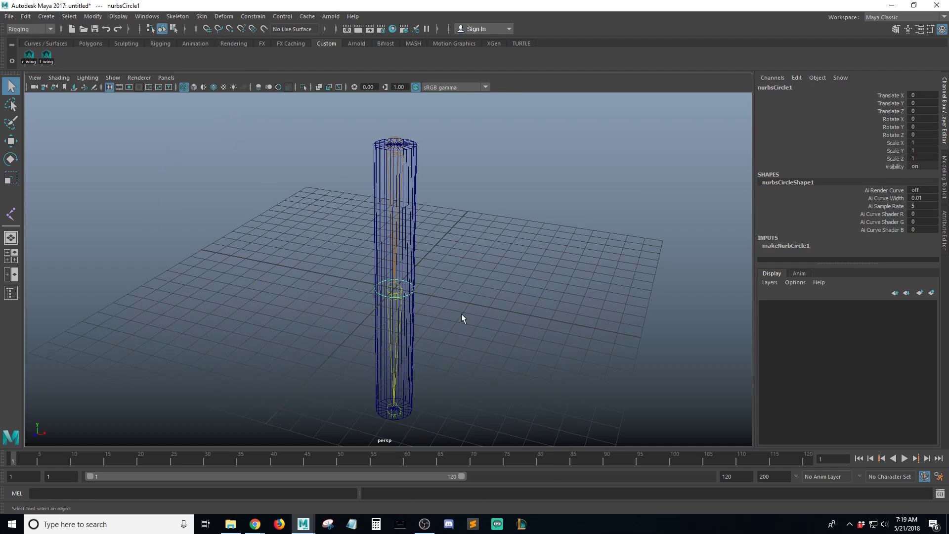
key(r)
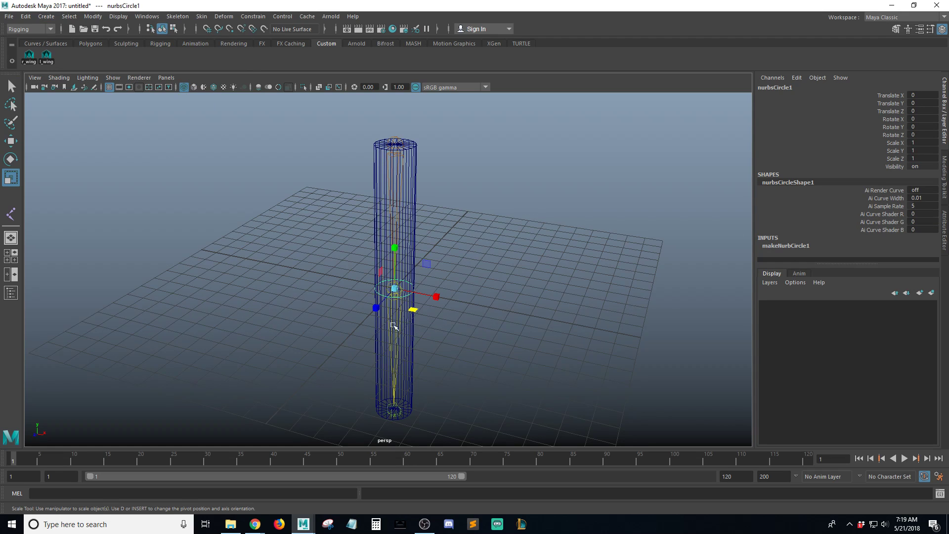
mouse_move(423, 307)
mouse_down()
mouse_move(448, 305)
mouse_move(430, 321)
mouse_up()
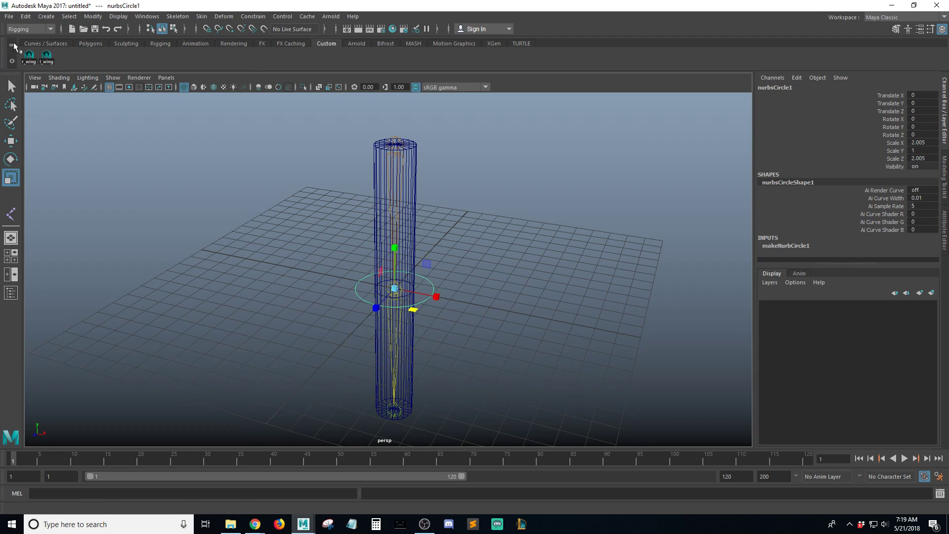
Step: Delete the construction history of the circle and clear the selection
click(25, 16)
mouse_move(106, 132)
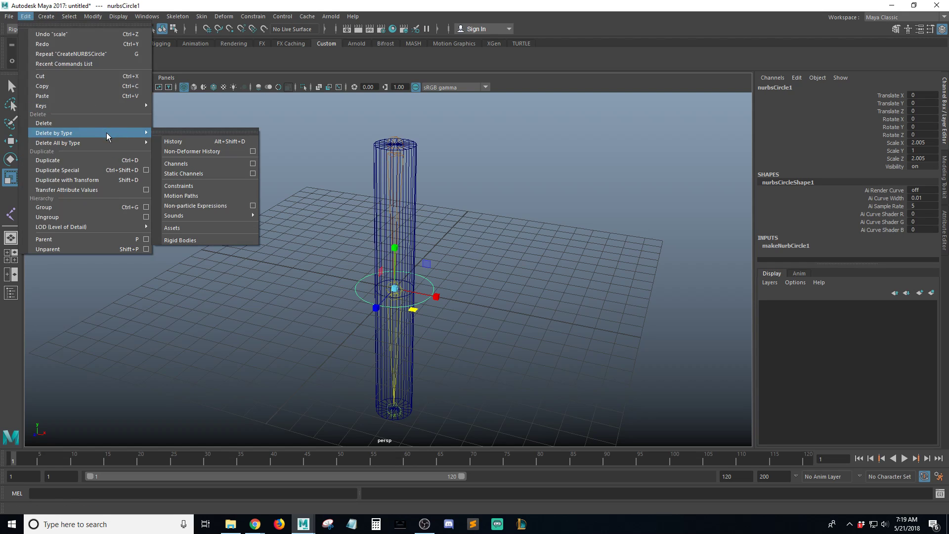
click(229, 141)
key(q)
click(544, 284)
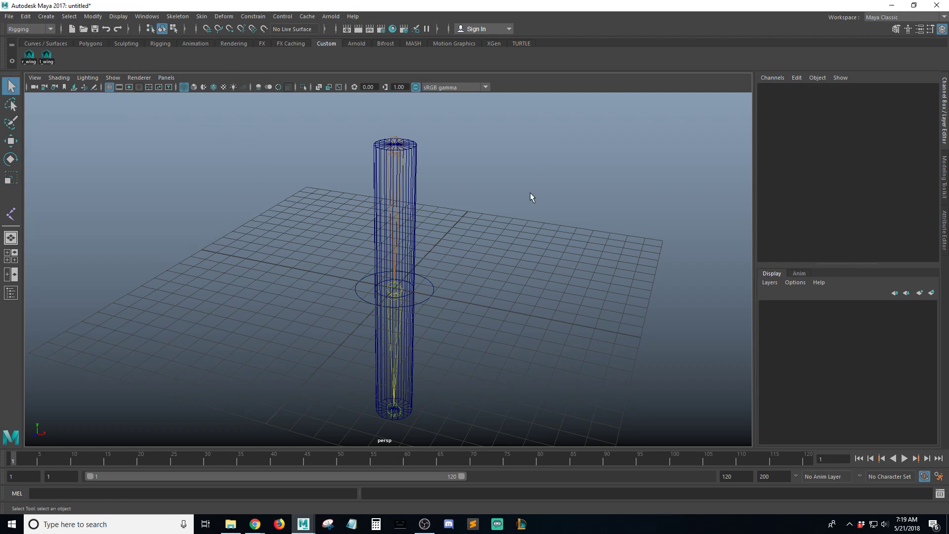
Step: Select the circle and freeze all of its transformations
click(427, 296)
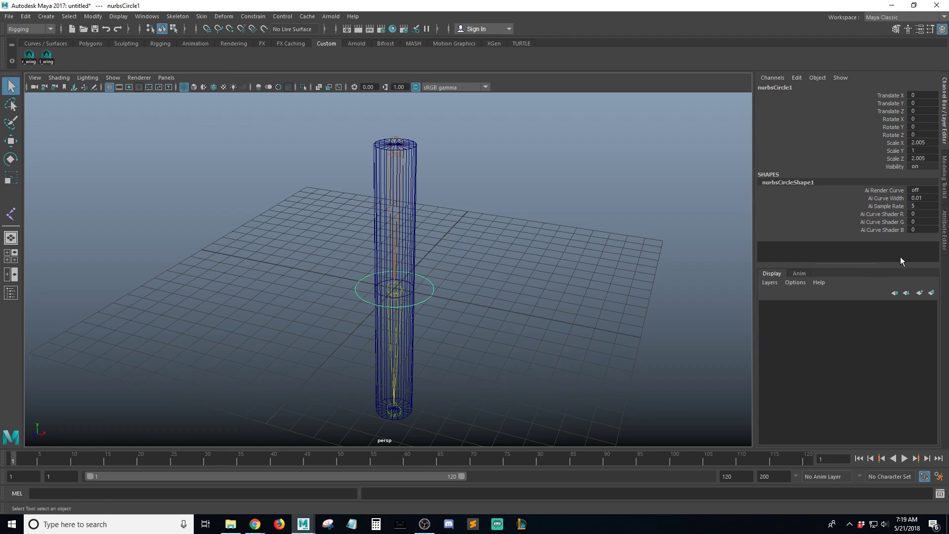
key(r)
click(893, 143)
right_click(892, 143)
mouse_move(891, 319)
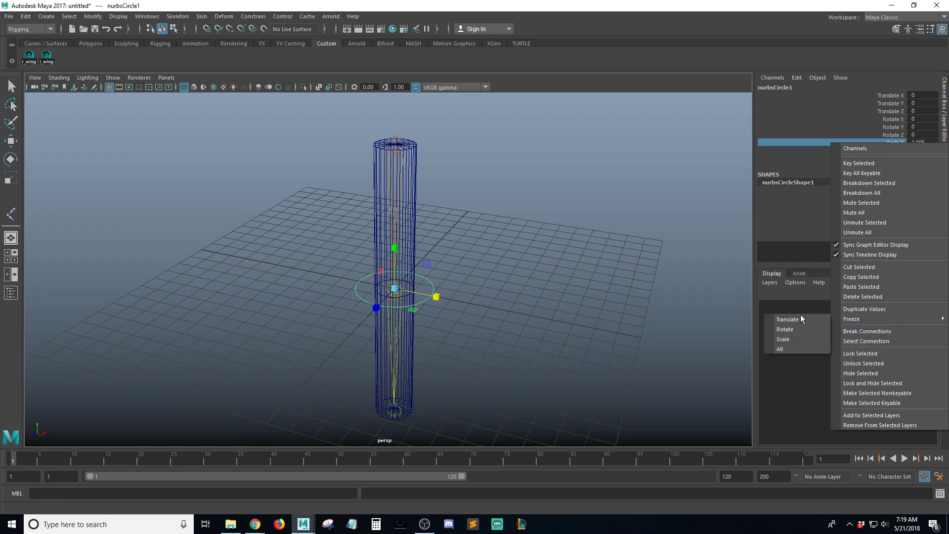
click(797, 350)
key(q)
Step: Try to move the circle up to the cylinder's top end with vertex snapping, and undo the move
click(425, 290)
click(425, 292)
alt+drag(425, 291, 494, 273)
key(w)
alt+drag(443, 329, 442, 292)
key(v)
drag(409, 250, 409, 160)
alt+middle_drag(409, 159, 389, 241)
alt+right_drag(389, 240, 487, 217)
key(ctrl+z)
Step: Move the circle straight up to the cylinder's top end with vertex snapping, at Translate Y 7.5
alt+drag(447, 275, 440, 297)
alt+right_drag(441, 297, 423, 306)
alt+middle_drag(429, 346, 419, 284)
click(471, 336)
drag(438, 341, 478, 391)
alt+middle_drag(465, 296, 481, 314)
alt+right_drag(481, 313, 451, 312)
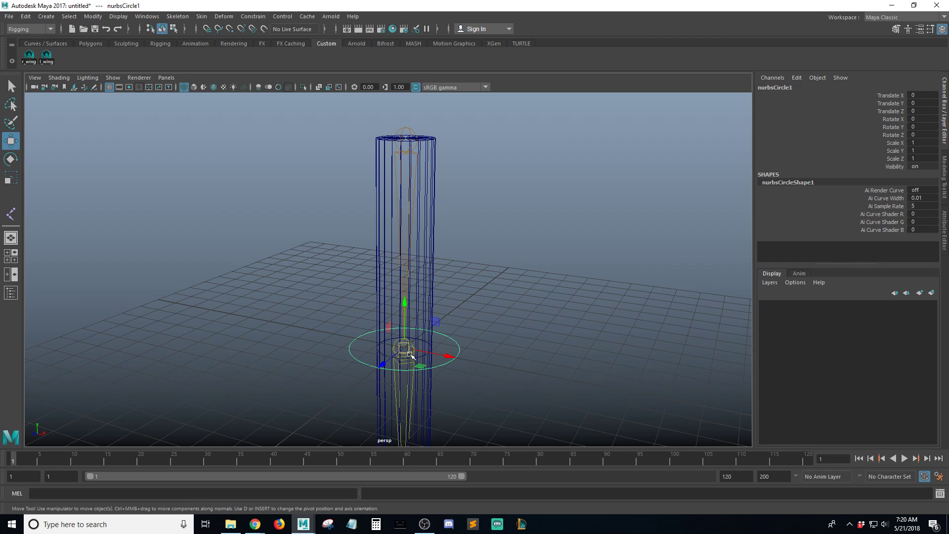
key(v)
drag(403, 304, 422, 157)
alt+middle_drag(548, 178, 530, 237)
alt+right_drag(530, 237, 500, 230)
key(q)
alt+middle_drag(435, 224, 440, 253)
alt+right_drag(440, 254, 474, 252)
alt+drag(474, 252, 490, 251)
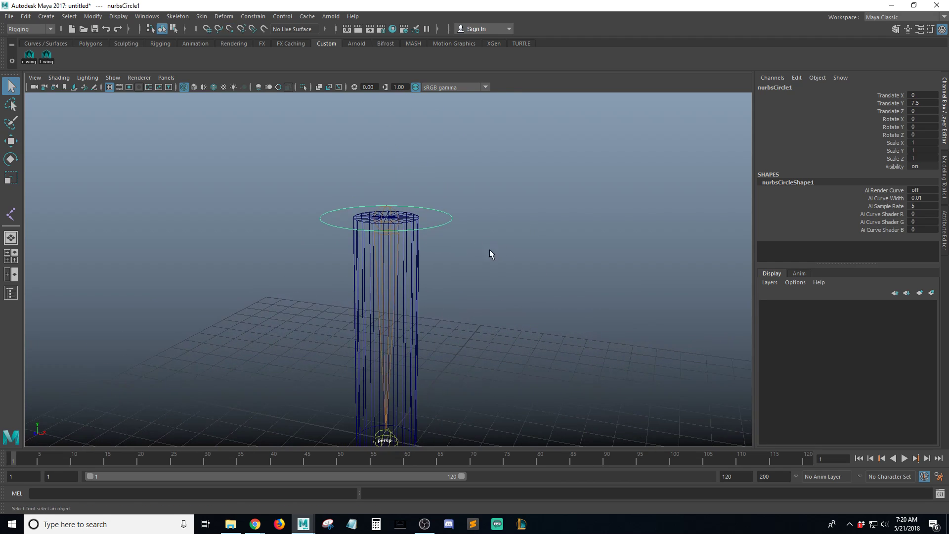
Step: Compare the top joint with the circle around it and check the circle's pivot with the Rotate tool
click(387, 207)
alt+drag(459, 222, 460, 212)
alt+right_drag(448, 240, 420, 239)
alt+drag(420, 239, 514, 245)
alt+right_drag(465, 250, 482, 269)
alt+drag(483, 273, 465, 264)
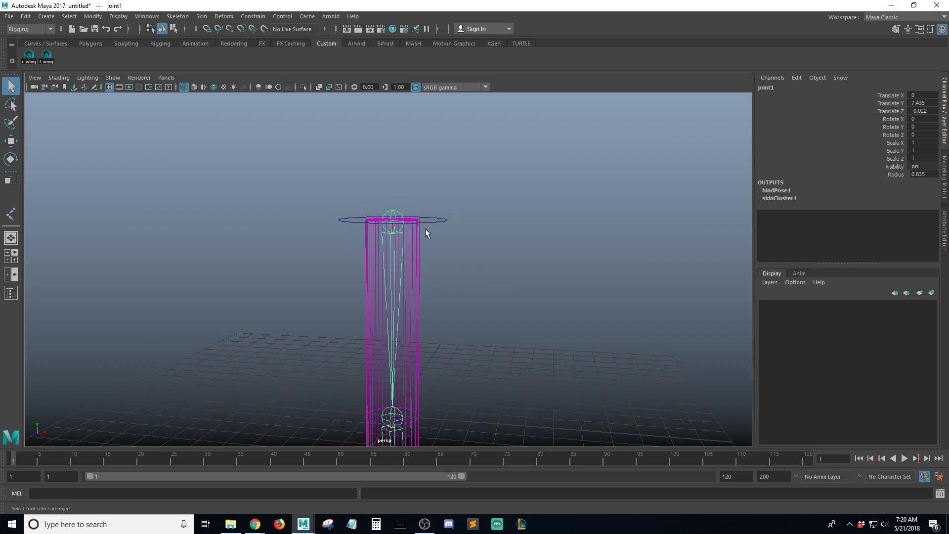
click(436, 217)
alt+drag(474, 289, 476, 250)
key(e)
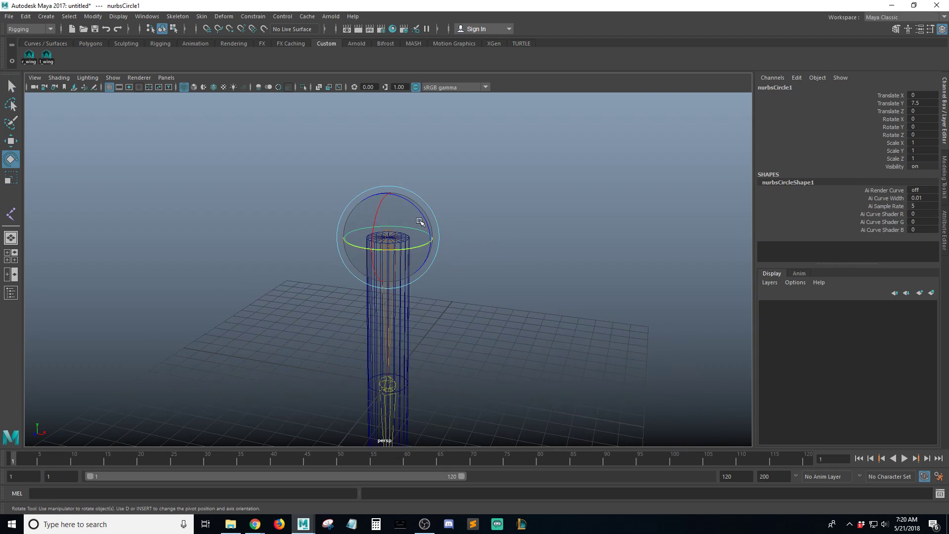
alt+middle_drag(461, 296, 457, 279)
alt+drag(457, 280, 506, 230)
Step: Select the top joint to examine the joint chain inside the cylinder, and clear the selection
key(q)
click(381, 272)
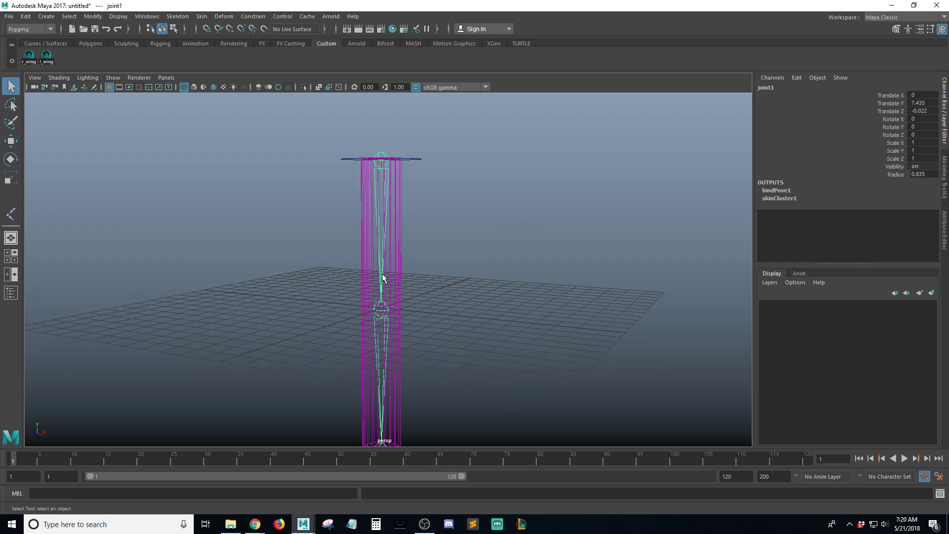
alt+drag(339, 364, 389, 269)
click(482, 239)
click(390, 259)
click(431, 241)
Step: Duplicate the top circle and snap the copy down to the middle joint at Translate Y 0
click(421, 189)
click(434, 209)
key(ctrl+z)
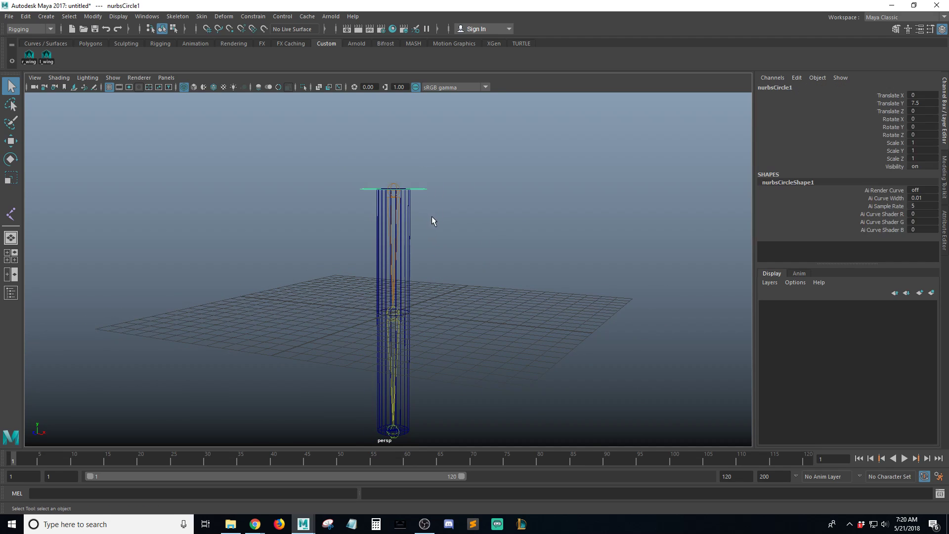
key(ctrl+d)
key(w)
key(v)
drag(393, 140, 394, 179)
drag(391, 238, 391, 289)
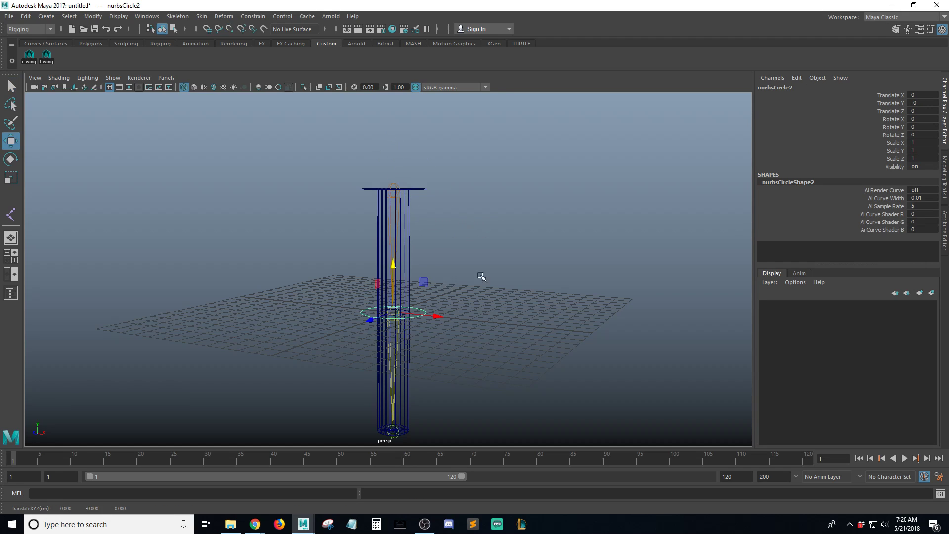
click(463, 277)
Step: Freeze all transformations of the circle at the top joint and clear the selection
key(q)
drag(425, 202, 432, 188)
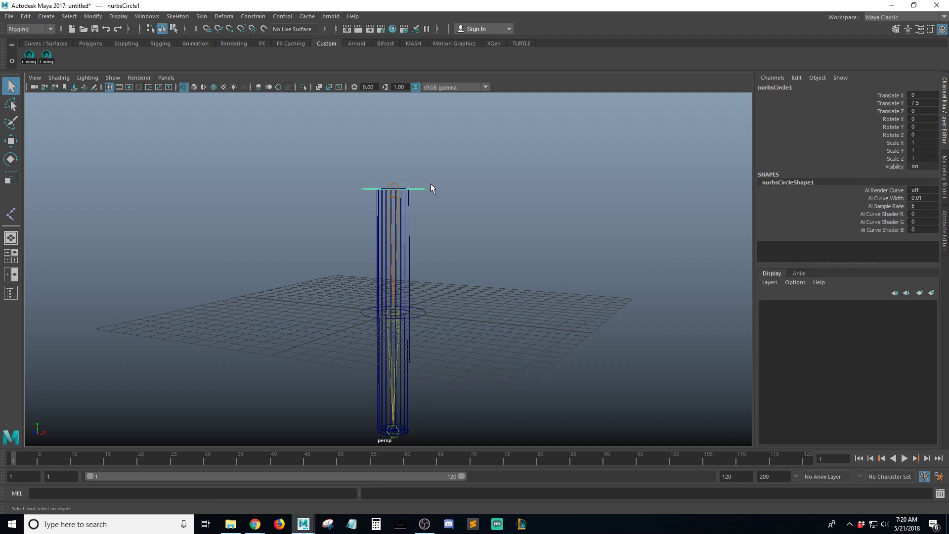
right_click(896, 134)
mouse_move(891, 311)
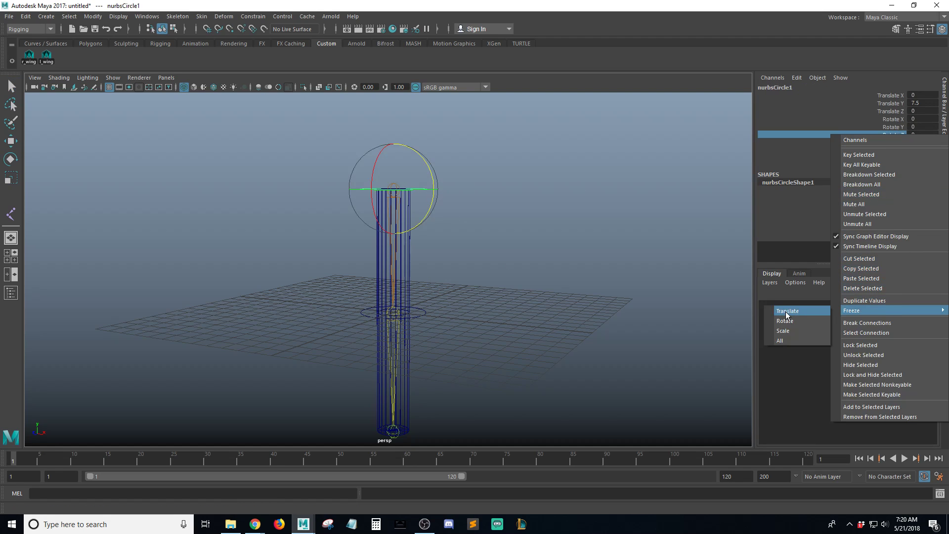
click(789, 341)
click(405, 286)
alt+drag(443, 261, 499, 286)
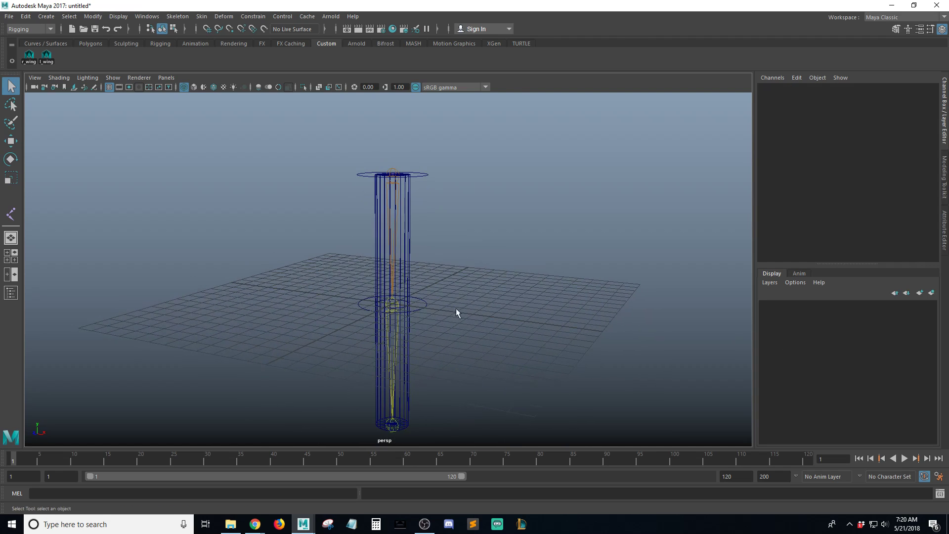
Step: Open the Outliner, then resize and place its window beside the cylinder
key(space)
click(612, 245)
mouse_move(644, 285)
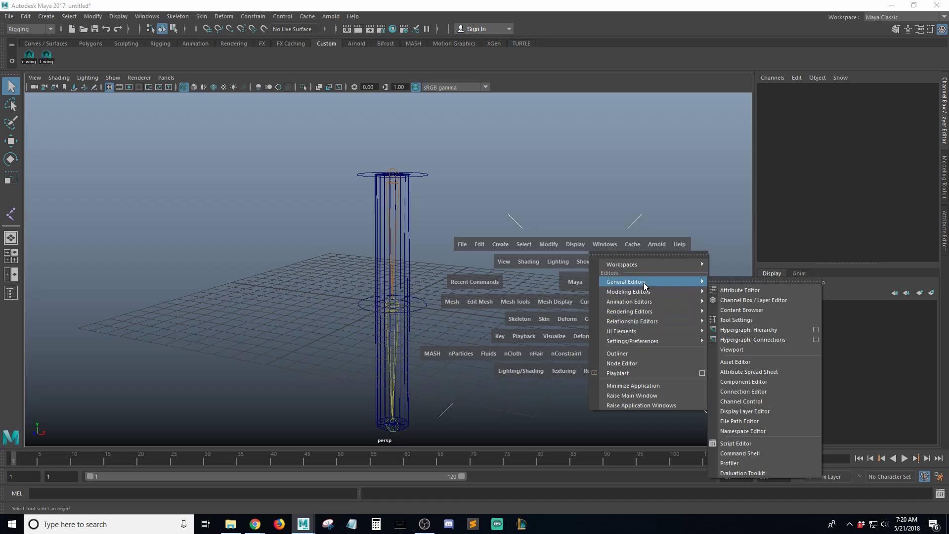
click(649, 352)
drag(213, 106, 652, 76)
drag(676, 225, 694, 340)
alt+middle_drag(490, 320, 464, 308)
Step: Select both circles to check them in the Outliner, and clear the selection
click(401, 293)
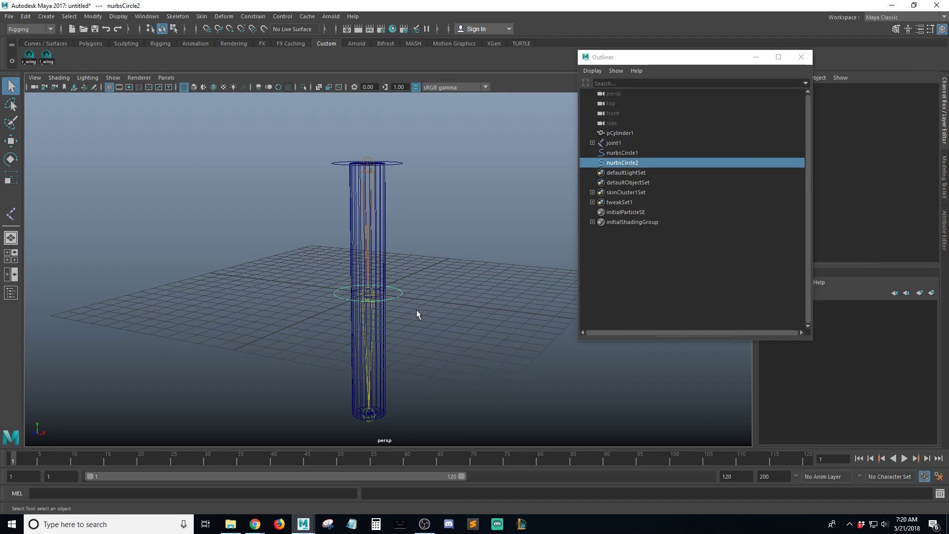
shift+click(400, 165)
alt+drag(404, 186, 400, 210)
alt+right_drag(400, 209, 439, 244)
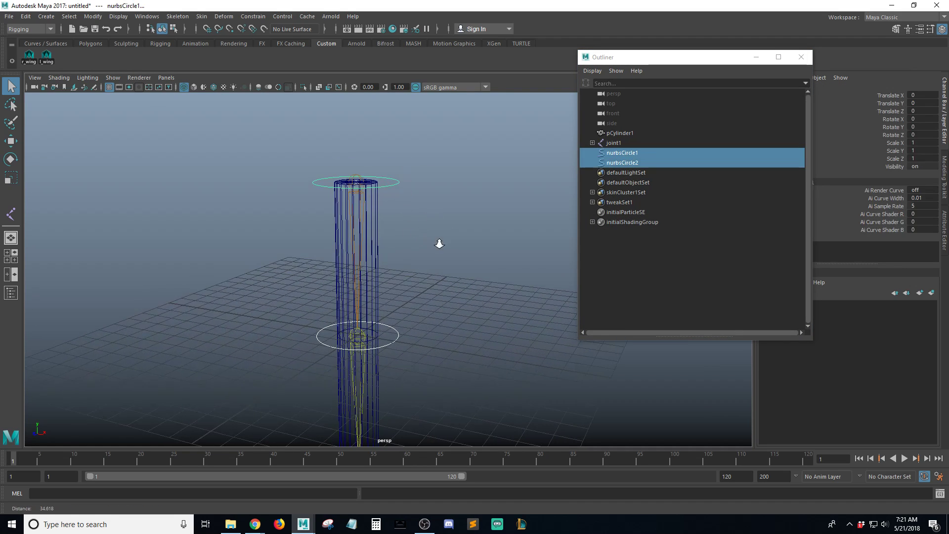
click(411, 191)
Step: Test-rotate the top circle, undo the rotation, check the lower circle's rotation handles and deselect
click(399, 184)
key(e)
drag(398, 172, 384, 148)
key(ctrl+z)
click(392, 335)
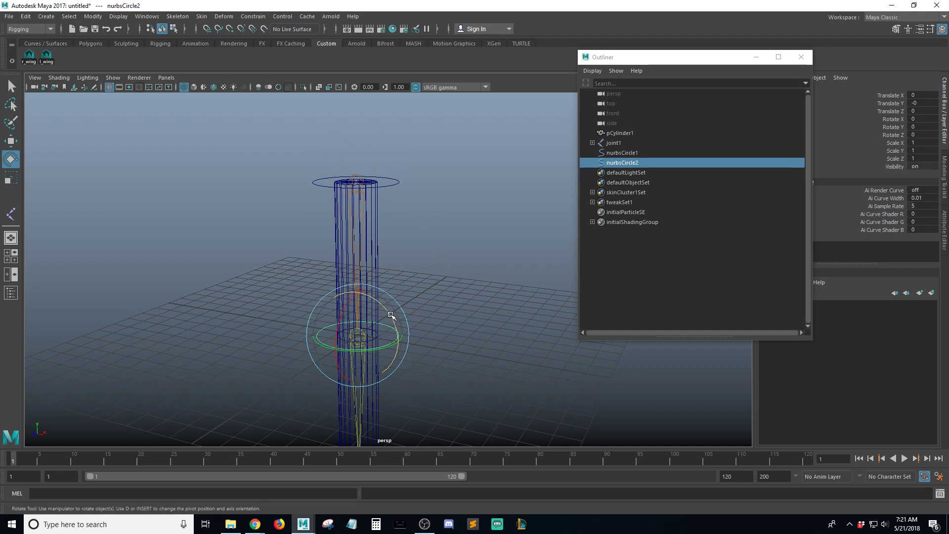
key(q)
alt+middle_drag(411, 228, 447, 212)
click(457, 285)
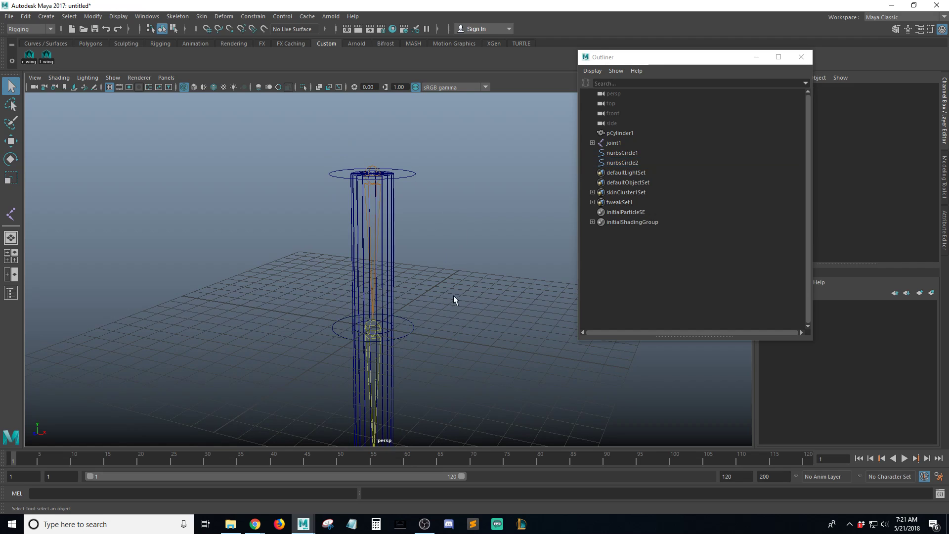
Step: Select the lower and the top circle in turn to identify them in the Outliner, and clear the selection
click(409, 328)
click(424, 346)
drag(406, 330, 428, 307)
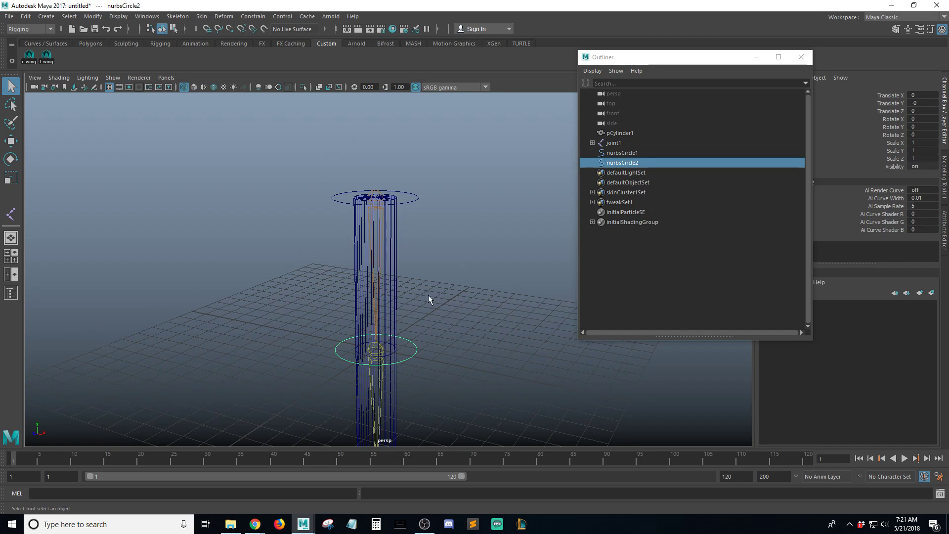
drag(412, 190, 437, 239)
click(437, 238)
drag(422, 192, 428, 232)
click(448, 236)
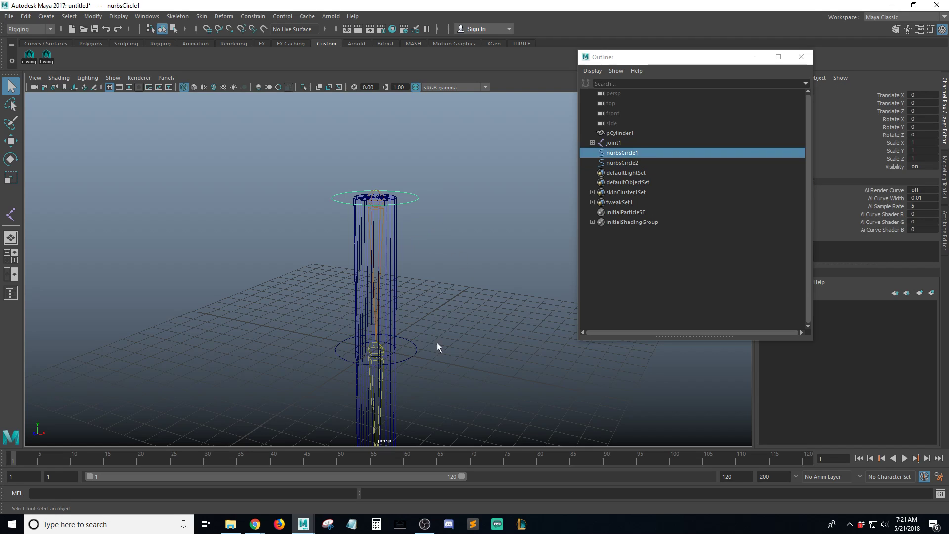
click(486, 238)
Step: Parent nurbsCircle2 under nurbsCircle1 in the Outliner and expand the hierarchy to check it
click(624, 162)
middle_drag(634, 163, 633, 153)
click(473, 291)
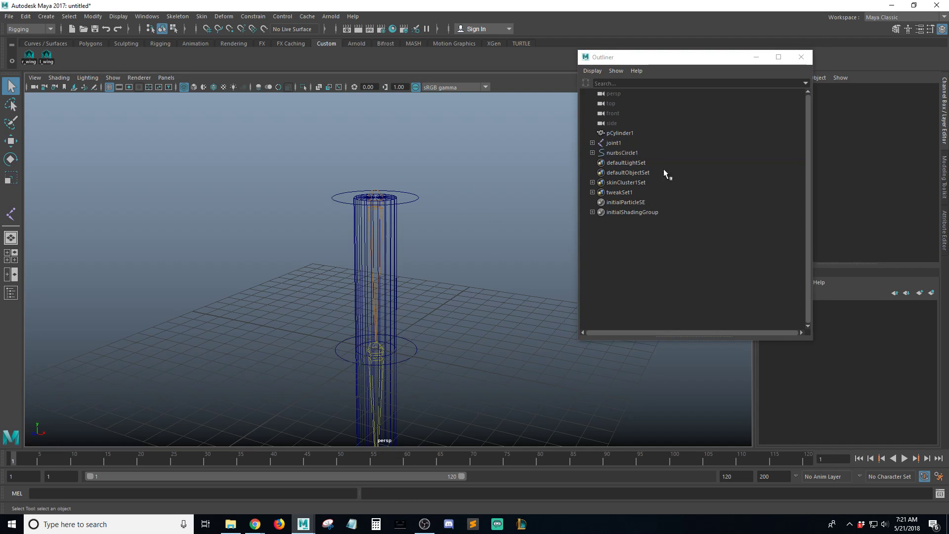
click(592, 152)
click(625, 164)
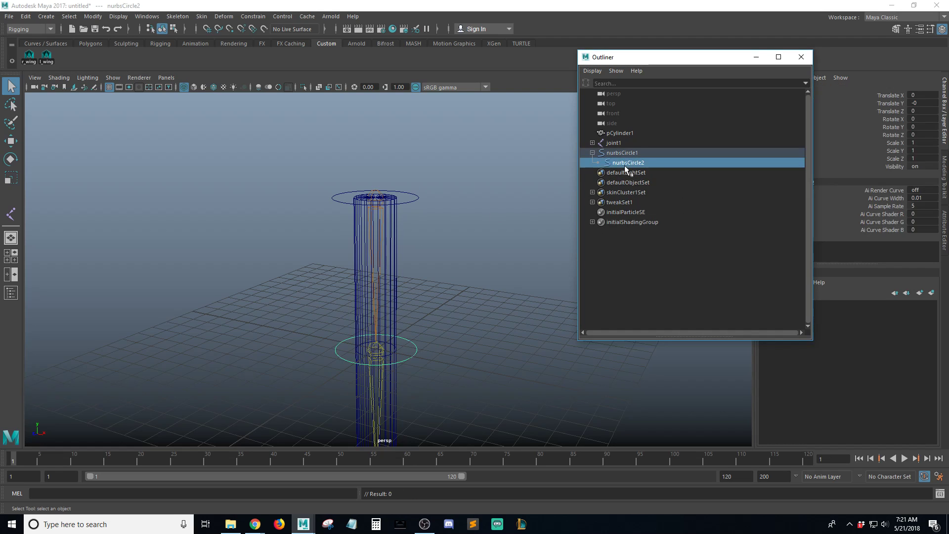
Step: Test the circle hierarchy by rotating the top circle, undo the rotations and clear the selection
click(421, 206)
click(418, 200)
key(e)
mouse_move(411, 198)
mouse_down()
mouse_move(404, 174)
mouse_move(401, 206)
mouse_up()
key(ctrl+z)
key(ctrl+z)
key(ctrl+z)
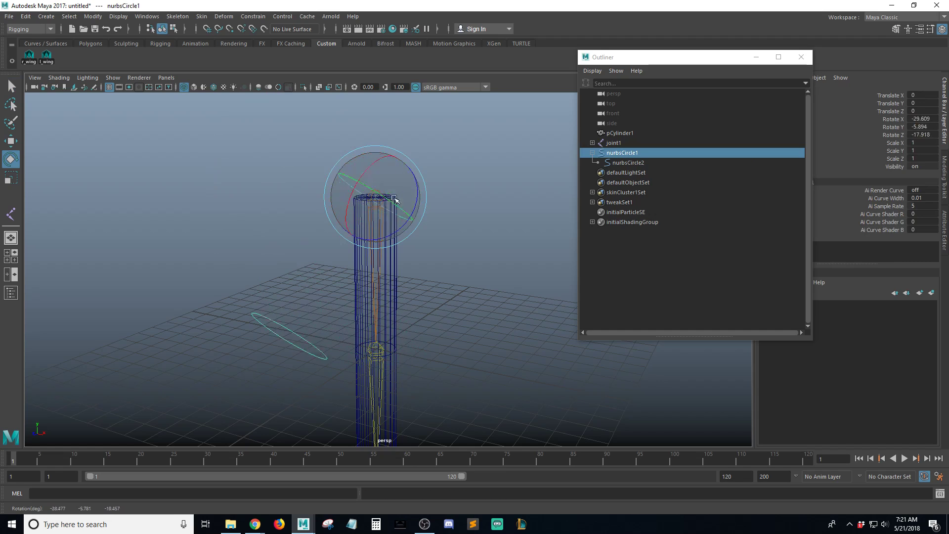
key(q)
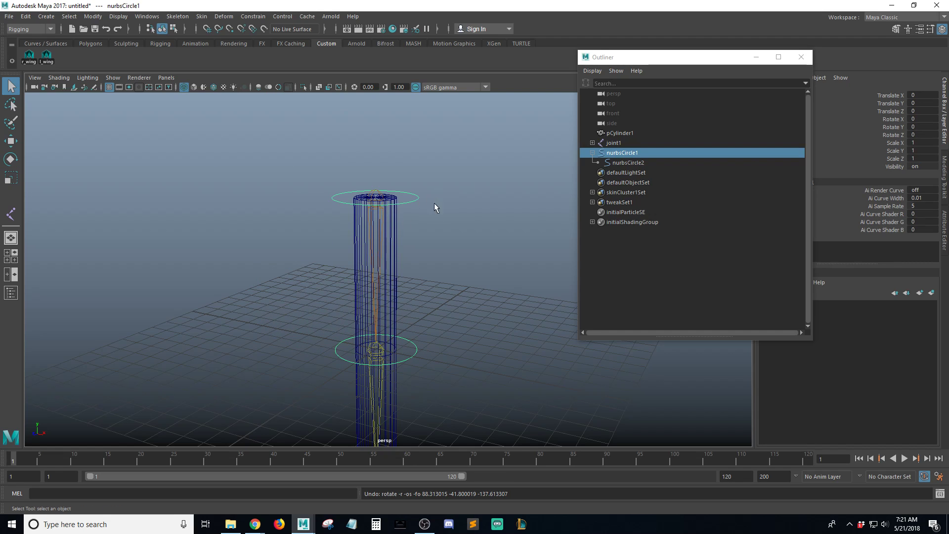
click(377, 244)
click(435, 228)
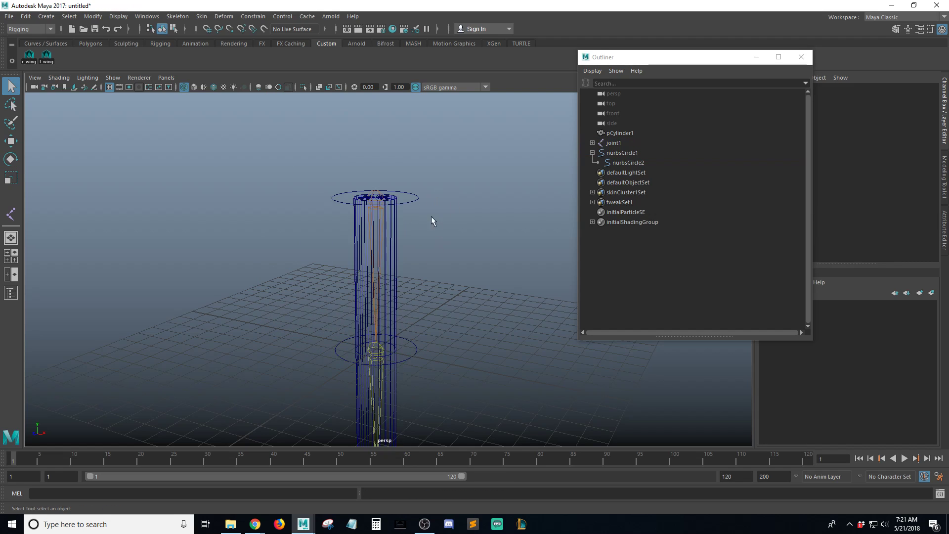
Step: Open the options for the Parent constraint and move the window next to the cylinder
key(space)
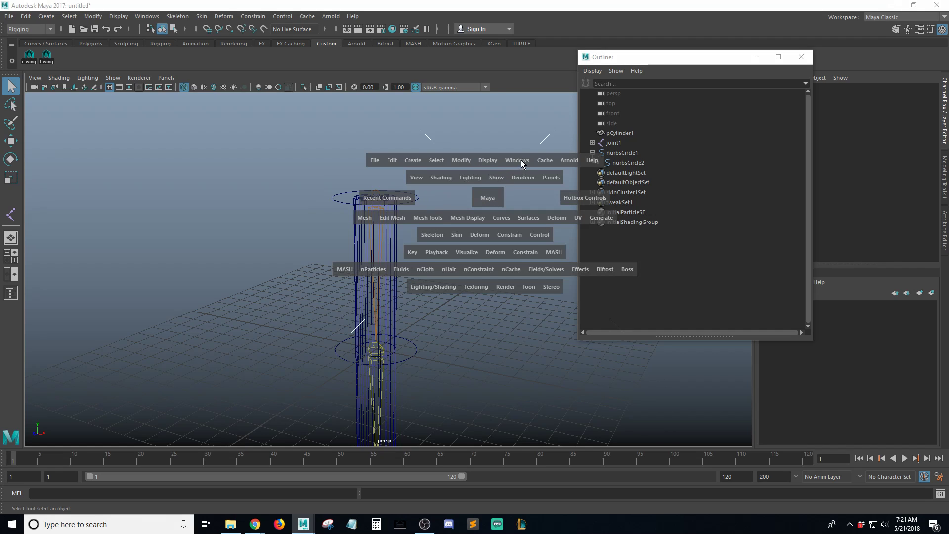
click(508, 236)
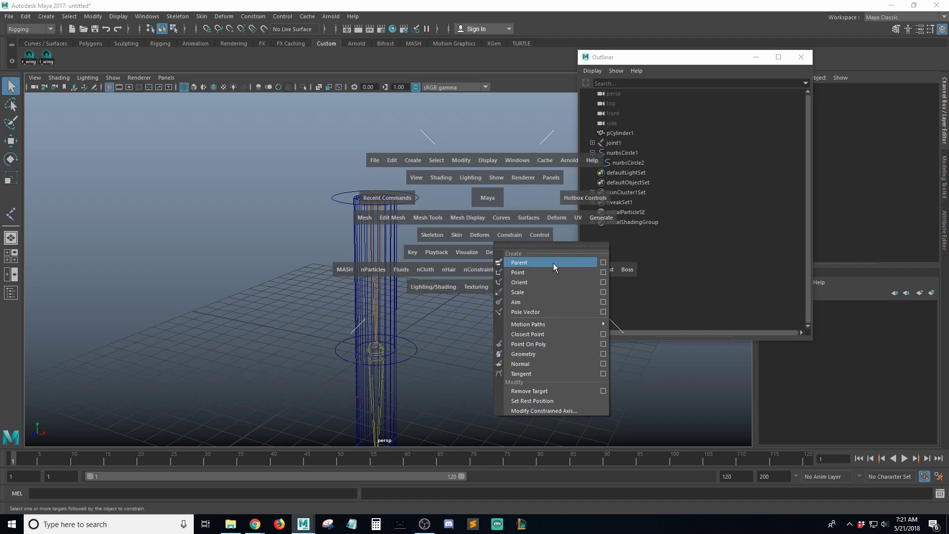
click(604, 263)
drag(671, 54, 631, 64)
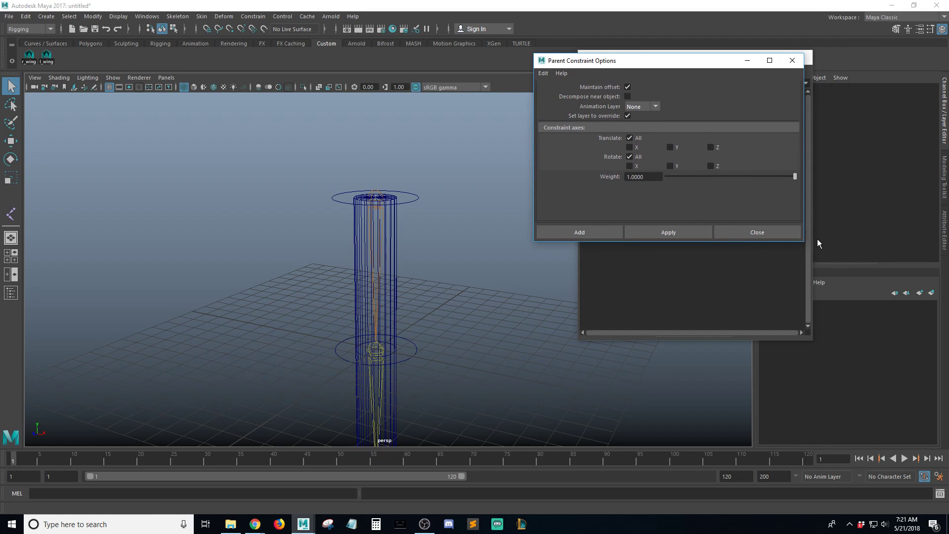
Step: Parent-constrain the cylinder's top joint to the top circle, keeping Maintain offset on and all translate and rotate axes constrained
drag(794, 244, 792, 372)
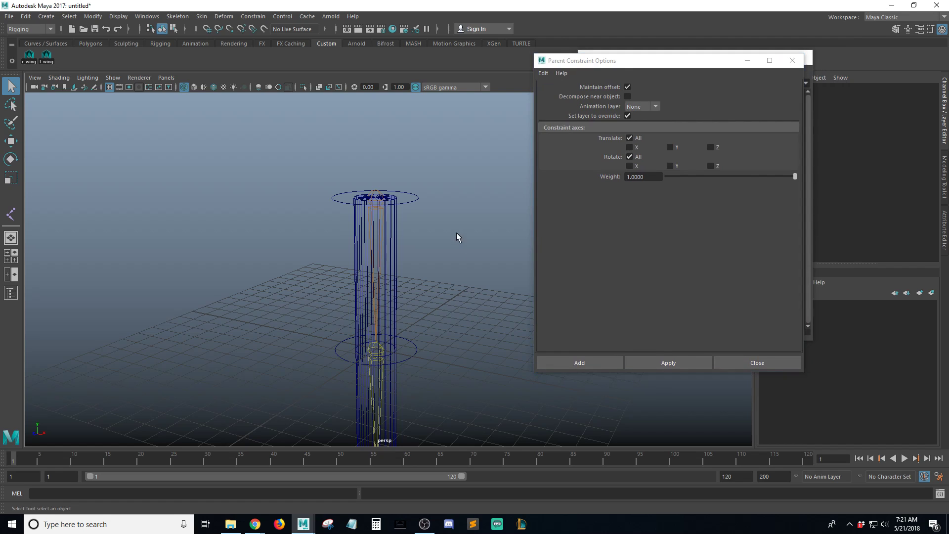
alt+middle_drag(444, 194, 396, 213)
alt+right_drag(396, 213, 445, 225)
drag(384, 186, 421, 239)
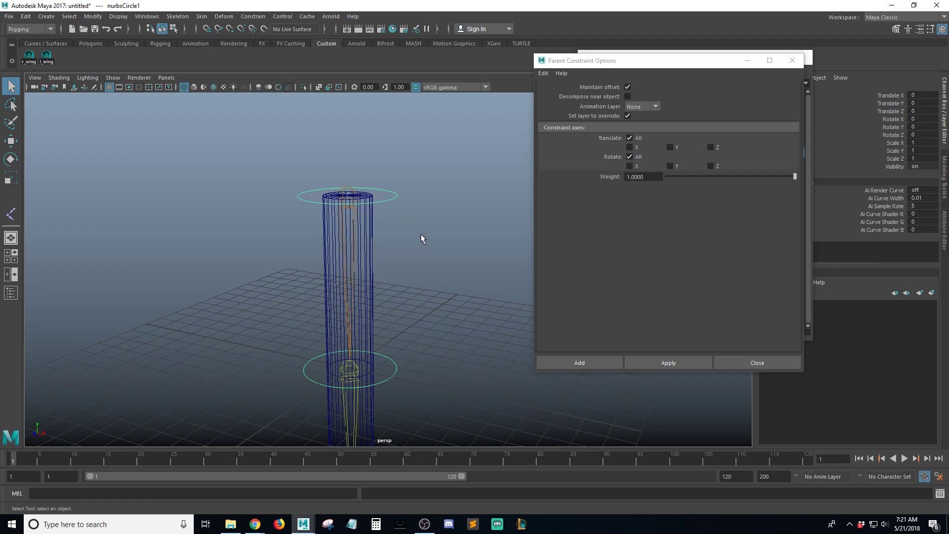
shift+click(352, 218)
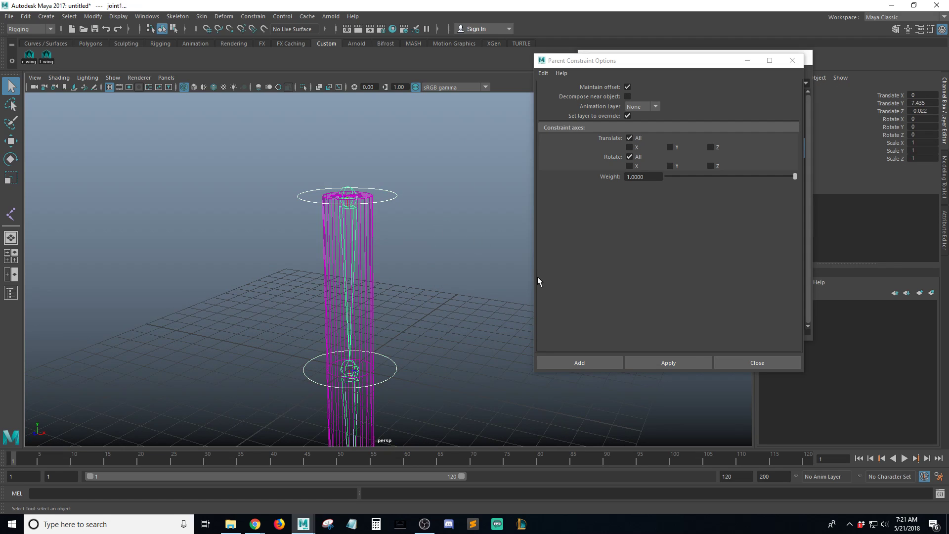
click(681, 363)
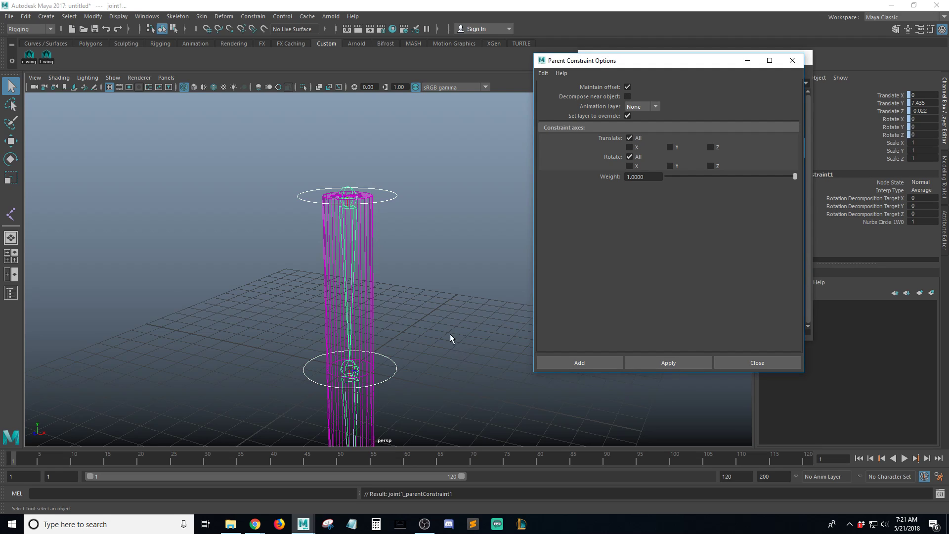
Step: Parent-constrain the middle joint to the lower circle with the same constraint options
alt+drag(452, 339, 425, 267)
click(394, 270)
drag(419, 333, 376, 314)
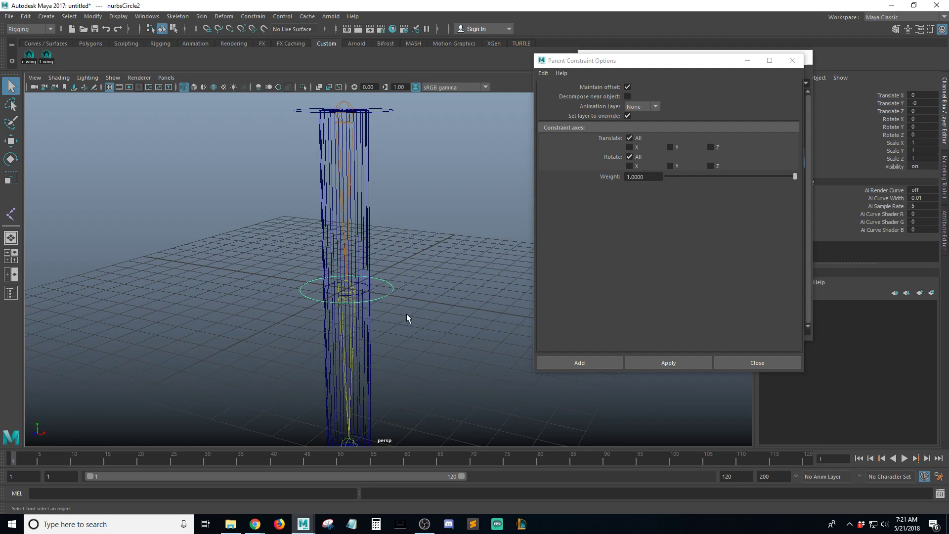
shift+click(352, 294)
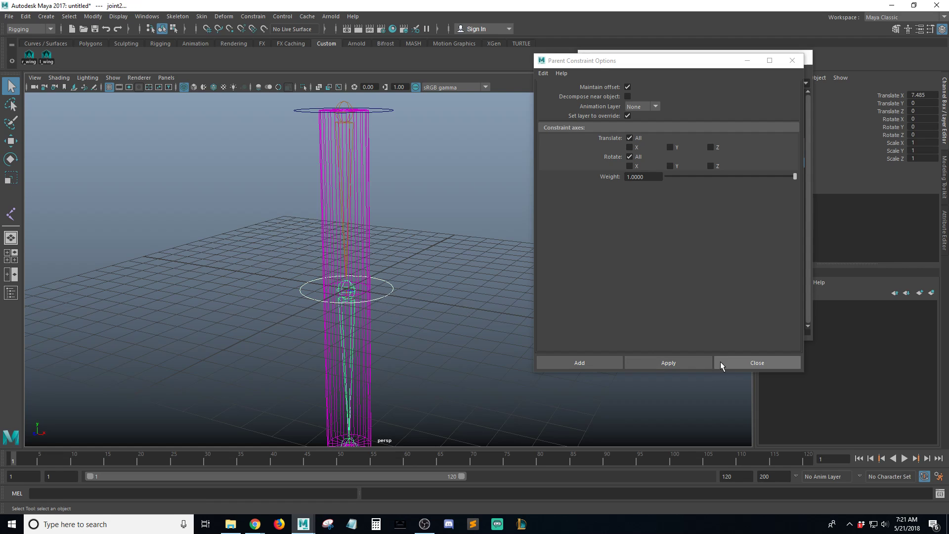
click(699, 362)
Step: Test the top circle's control by rotating it about Z, and undo the rotation
click(392, 110)
key(e)
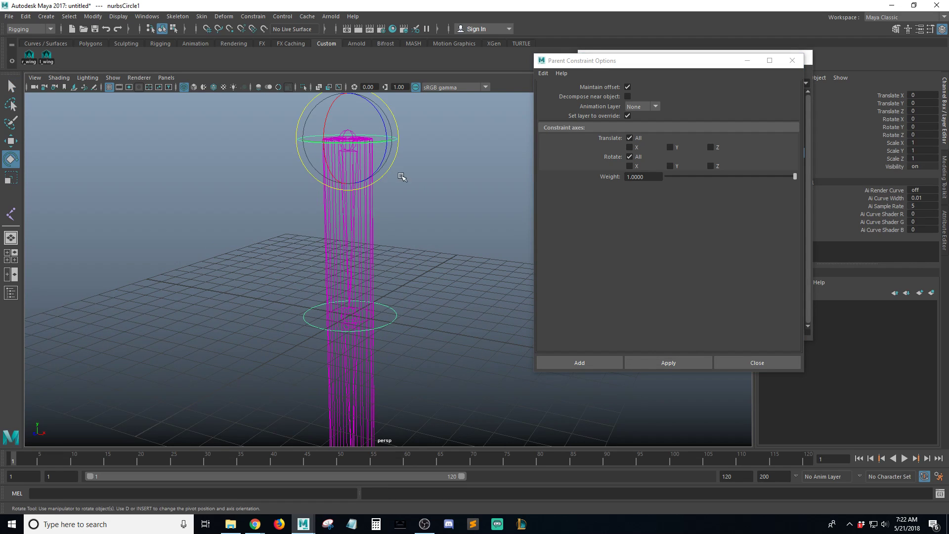
drag(388, 155, 385, 175)
key(ctrl+z)
key(ctrl+z)
key(ctrl+z)
key(ctrl+z)
key(ctrl+z)
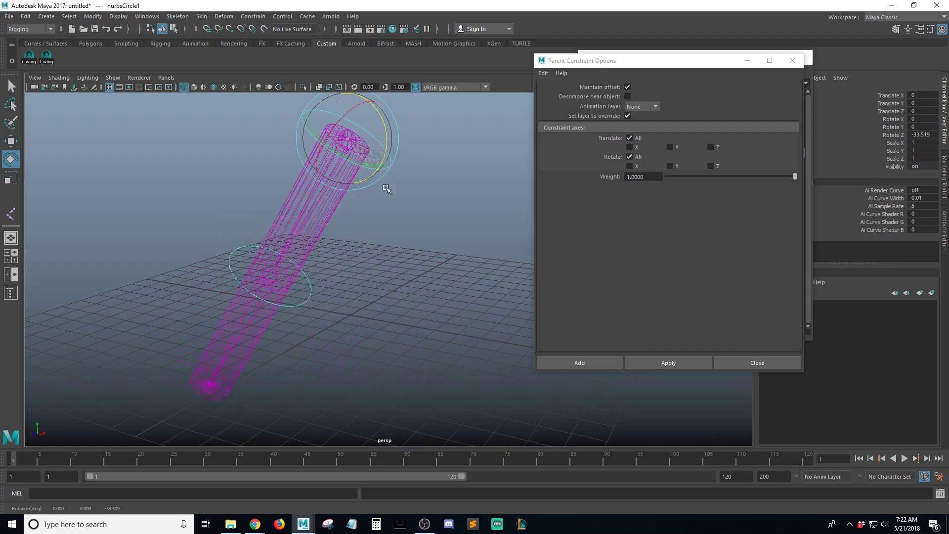
Step: Test the lower circle's control by rotating it about Z, and undo the rotation
key(q)
click(396, 314)
key(e)
drag(388, 309, 382, 260)
key(ctrl+z)
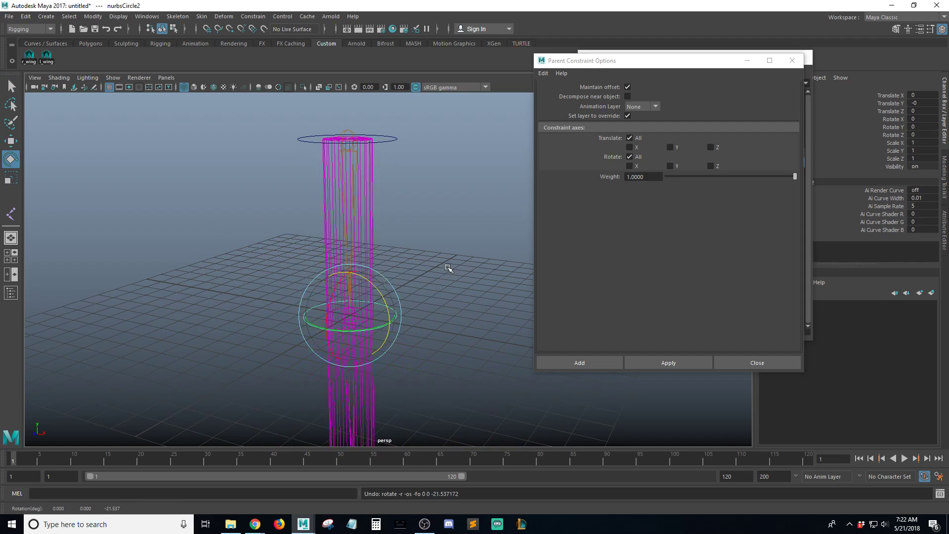
Step: Close the Parent Constraint Options and Outliner windows and clear the selection
key(q)
click(793, 61)
click(801, 57)
alt+drag(475, 316, 438, 189)
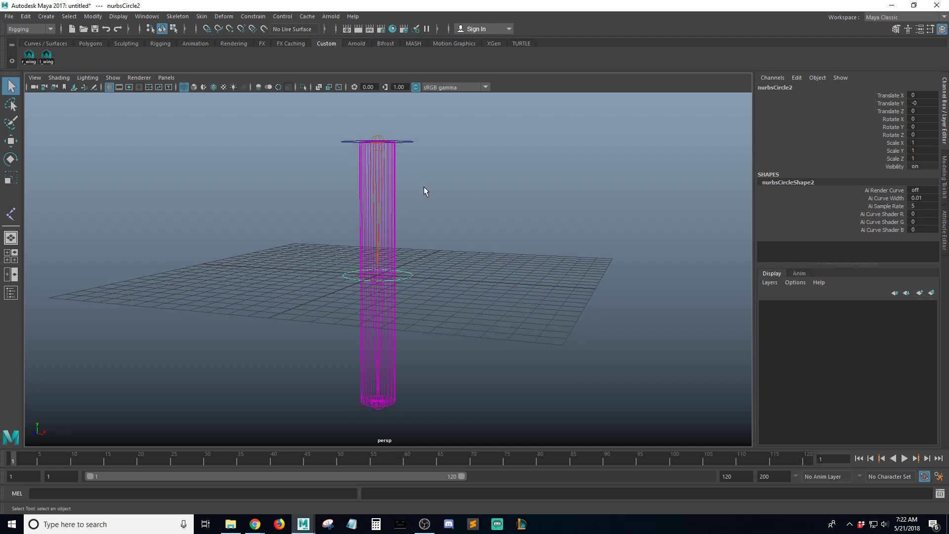
alt+drag(503, 240, 505, 251)
click(467, 251)
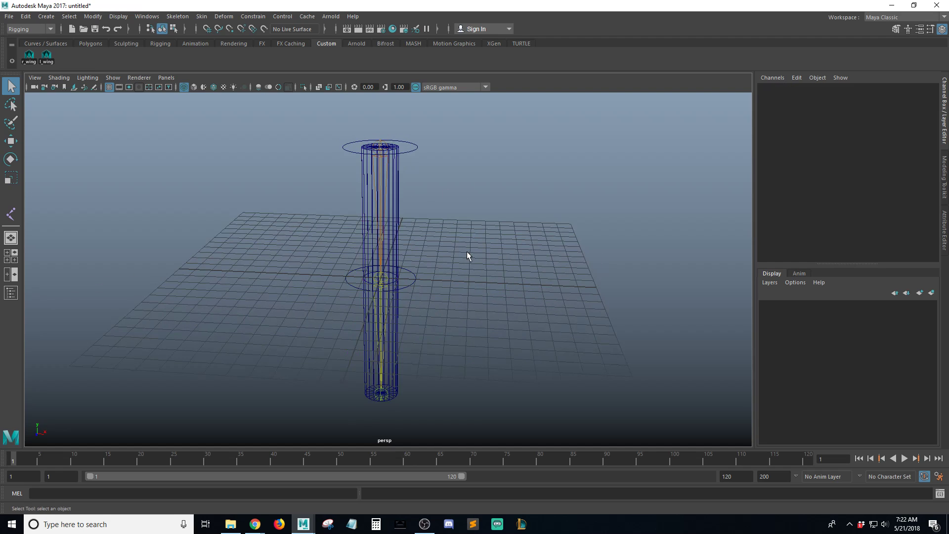
Step: Select both circle controls together and inspect the rig from several angles
click(414, 144)
shift+click(412, 275)
alt+drag(412, 275, 561, 315)
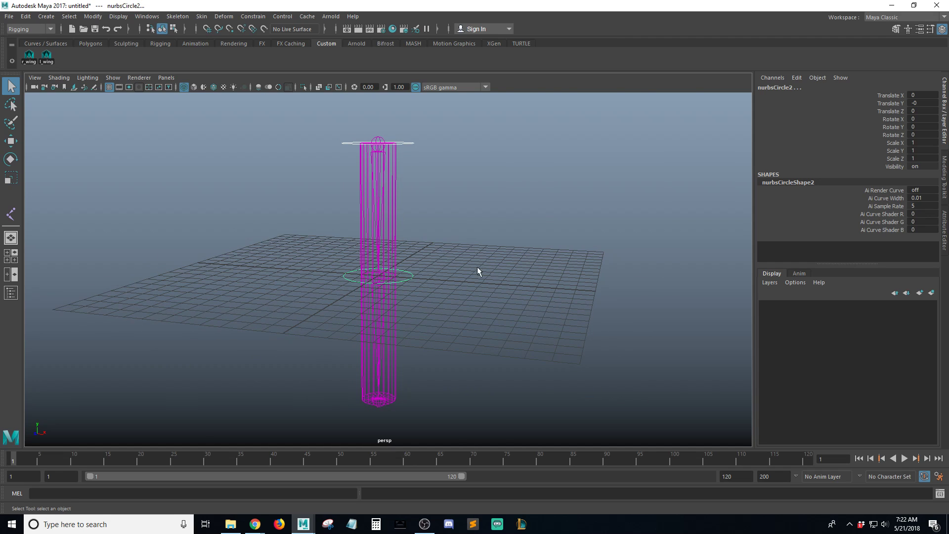
scroll(494, 283, down, 2)
alt+drag(494, 284, 479, 262)
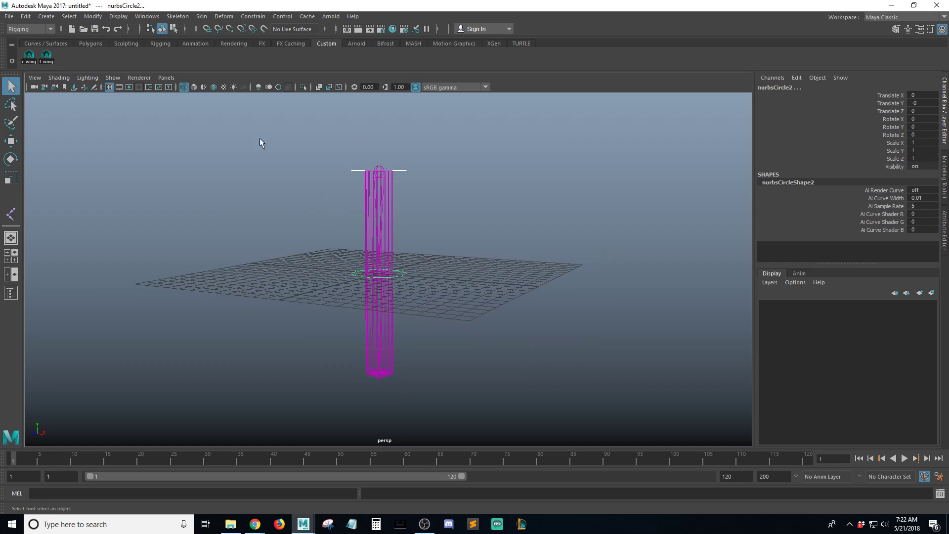
Step: Save the scene to the Desktop as arm_rig in Maya ASCII format and clear the selection
click(9, 16)
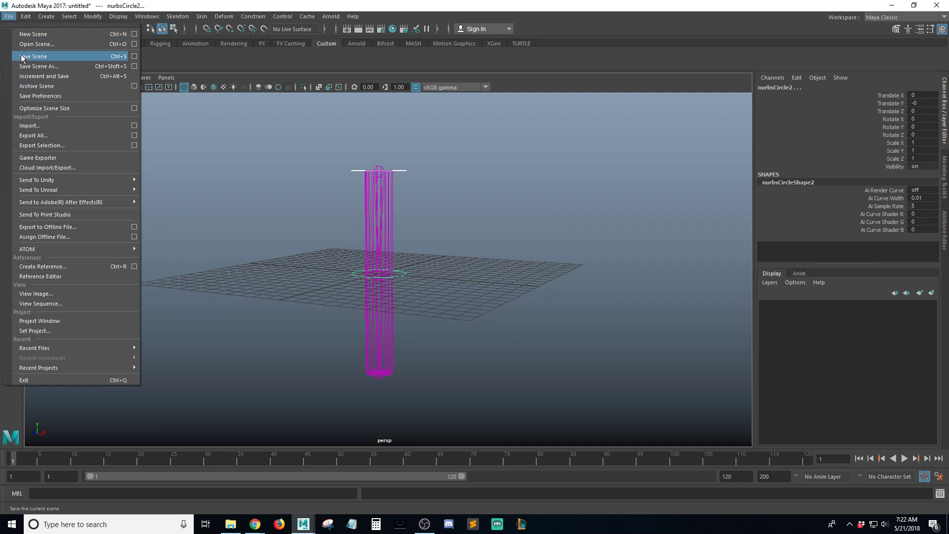
click(25, 67)
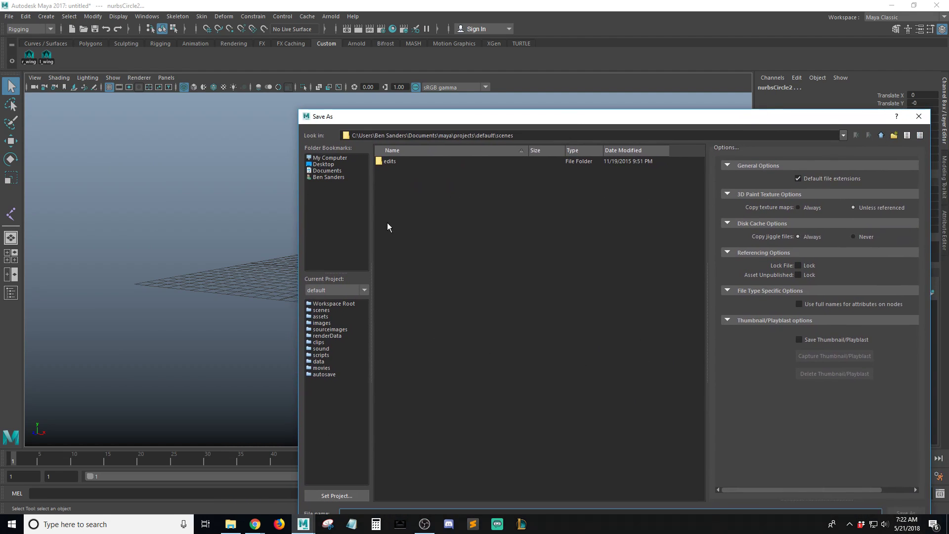
click(326, 165)
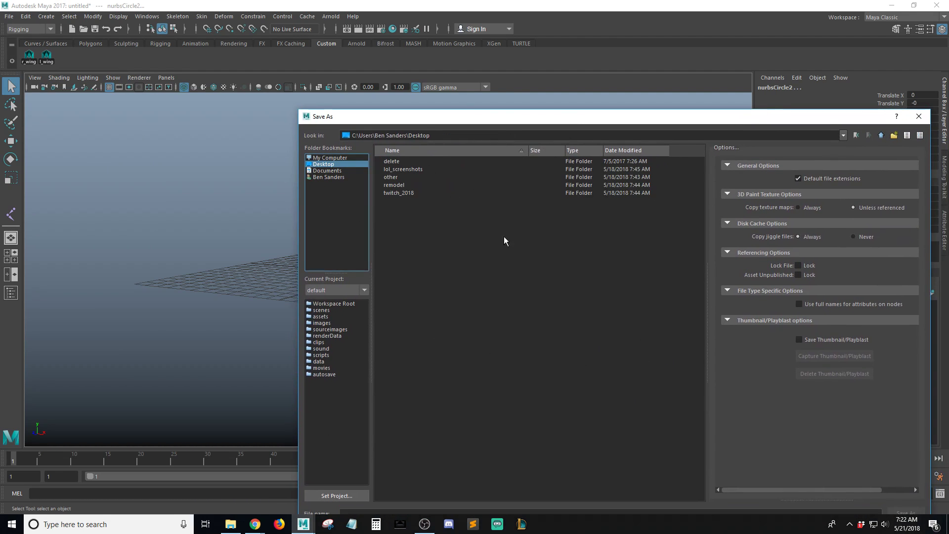
drag(716, 118, 683, 25)
click(385, 434)
click(366, 442)
click(359, 422)
text(arm_rig)
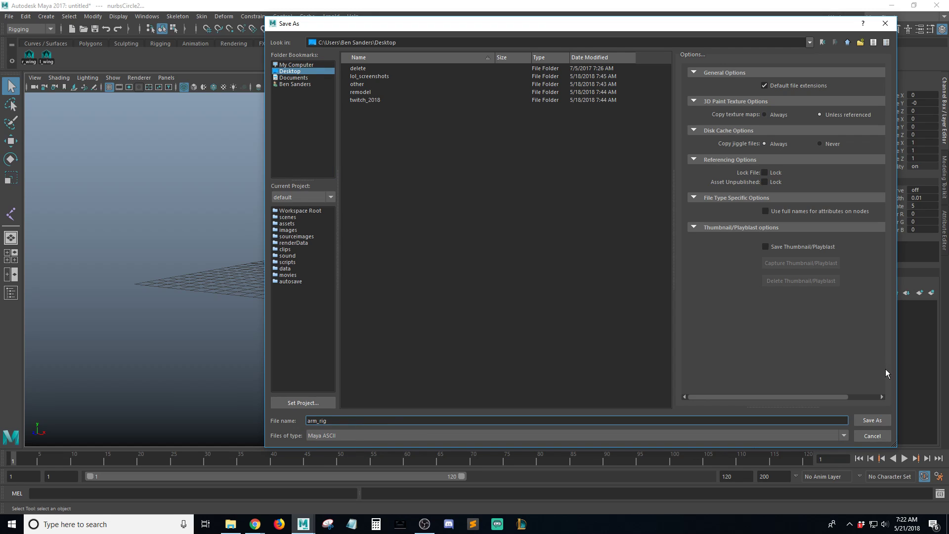
click(869, 423)
alt+drag(425, 263, 441, 234)
alt+drag(537, 246, 460, 269)
click(435, 199)
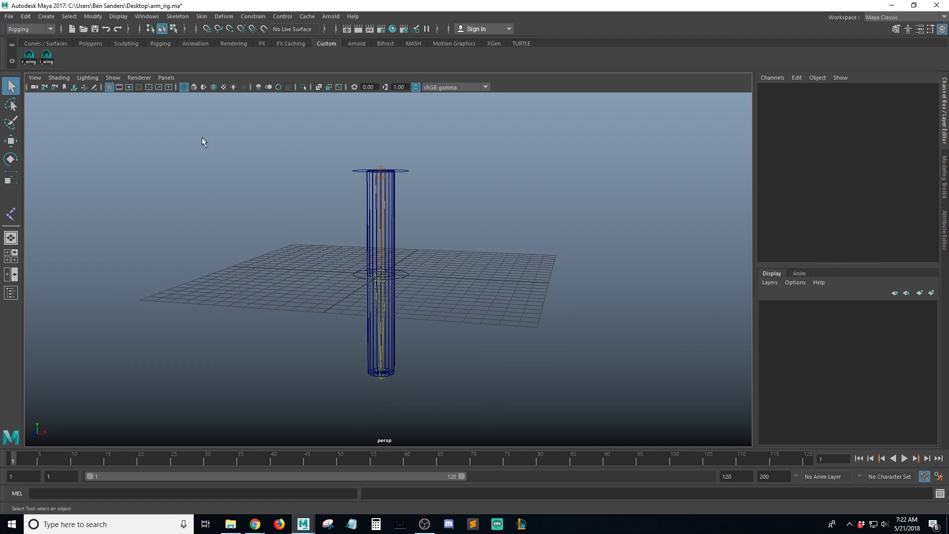
Step: Split the workspace into two stacked panes and show the Graph Editor in the lower one
click(166, 78)
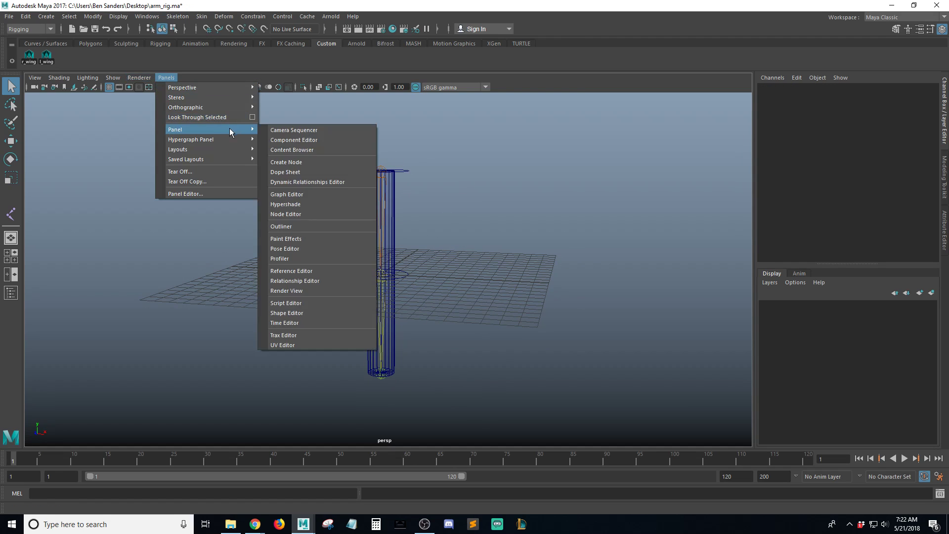
mouse_move(218, 147)
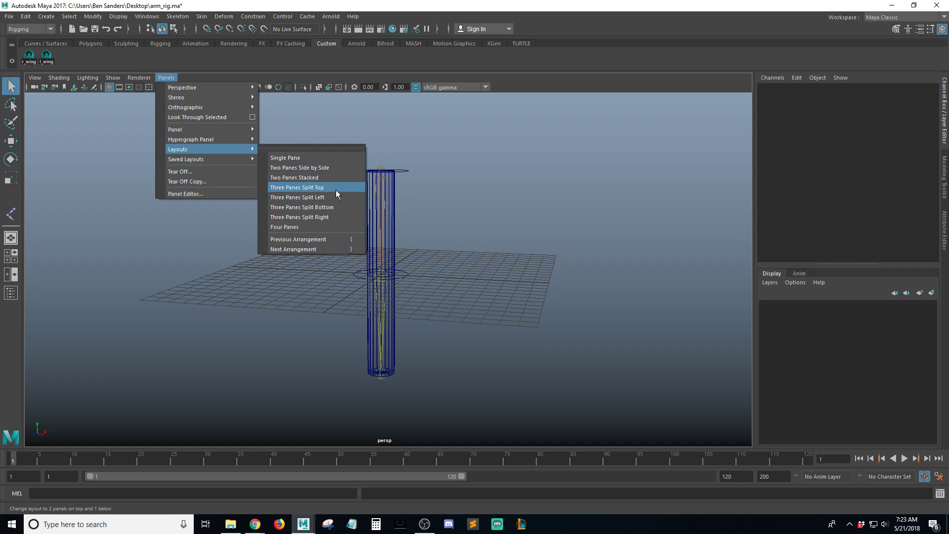
click(325, 177)
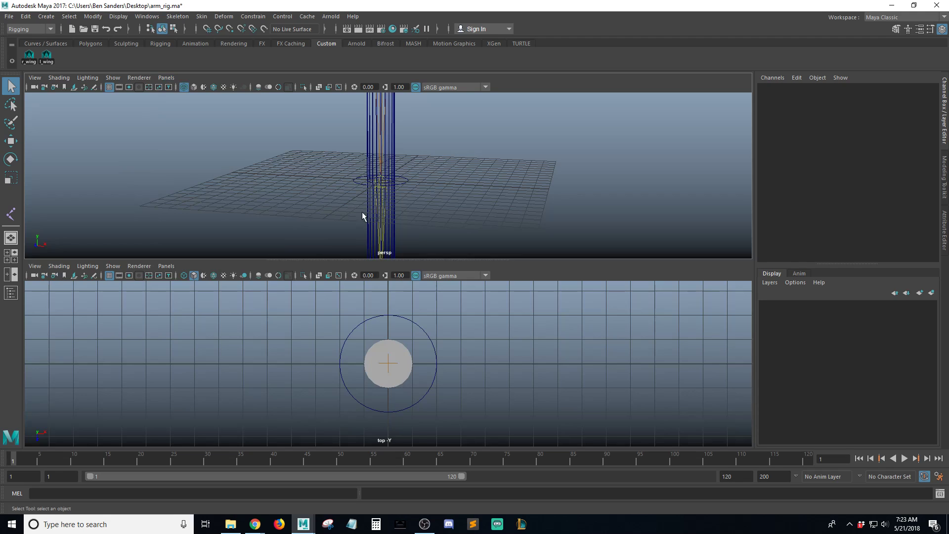
click(170, 266)
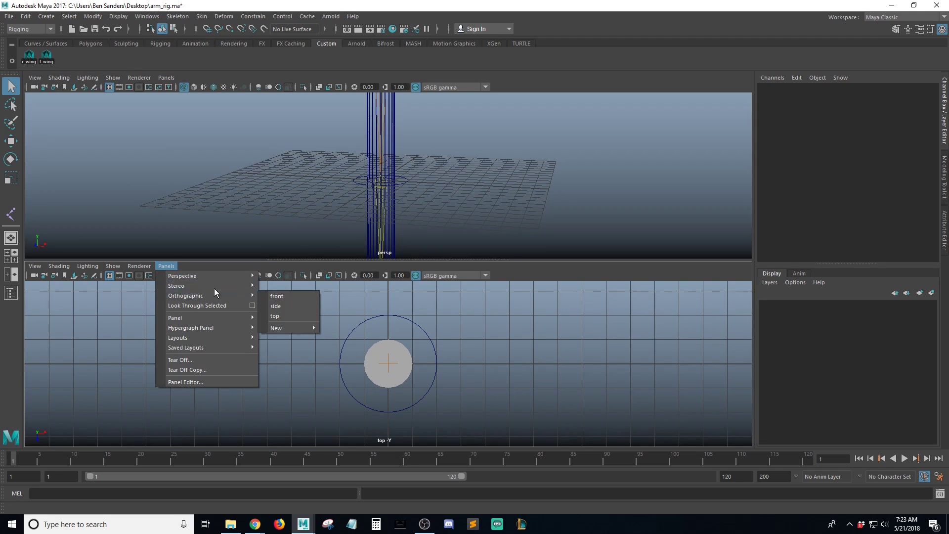
mouse_move(232, 318)
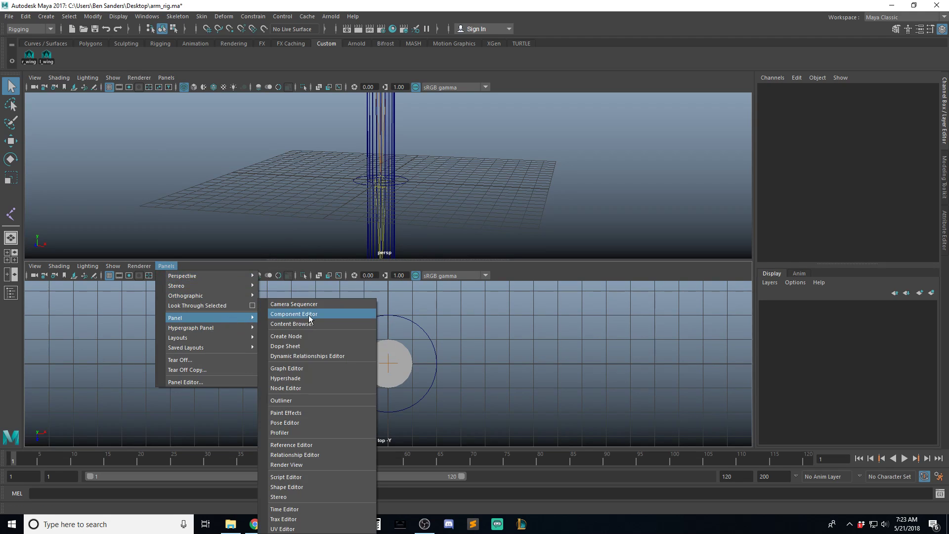
click(318, 368)
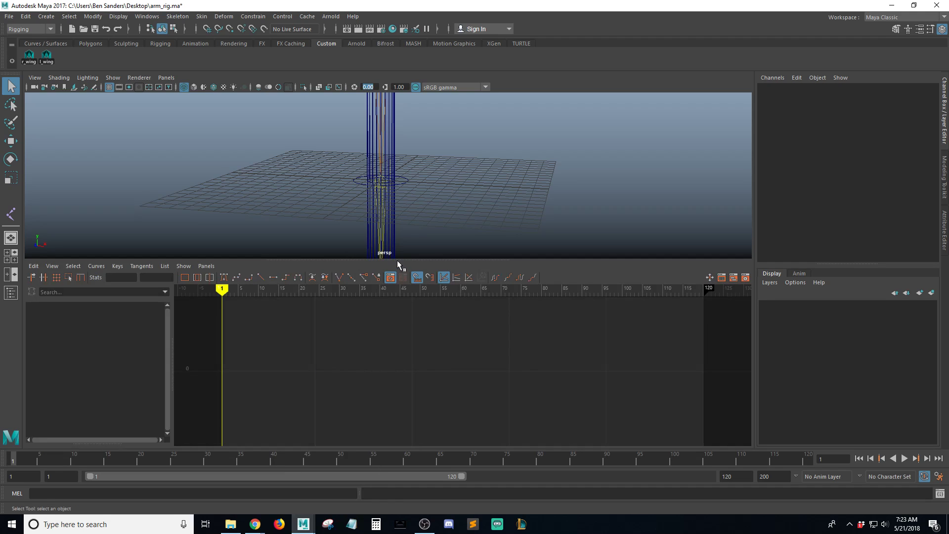
Step: Select both circle controls and set a key on them at frame 1
alt+drag(403, 242, 392, 150)
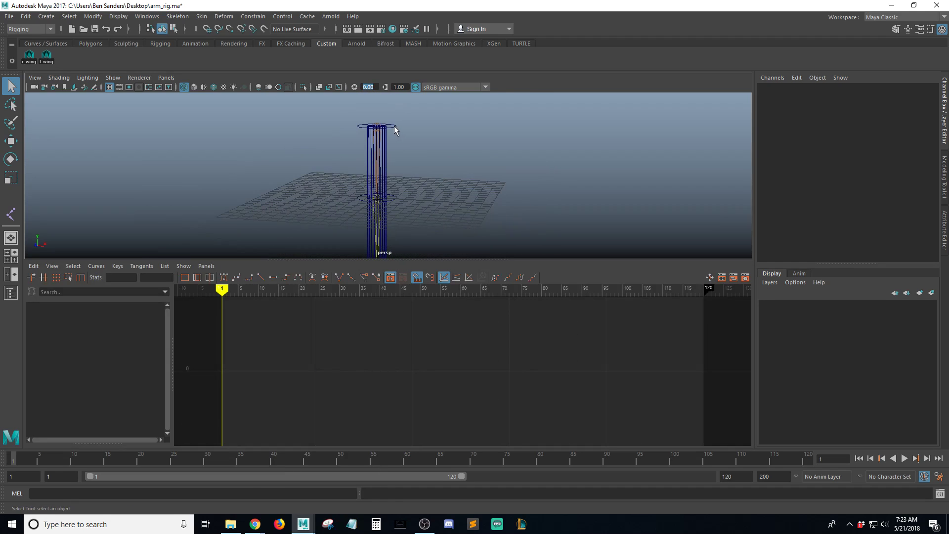
click(393, 126)
shift+click(395, 197)
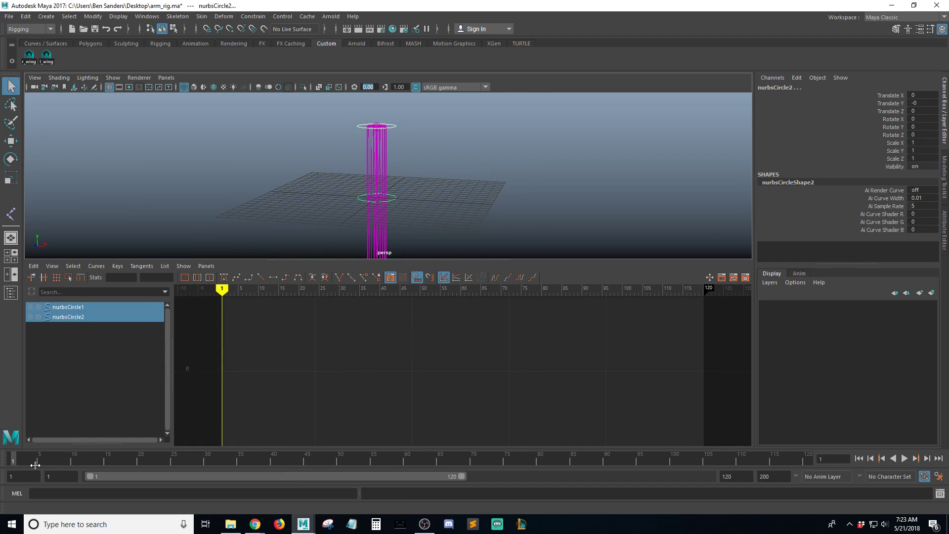
key(s)
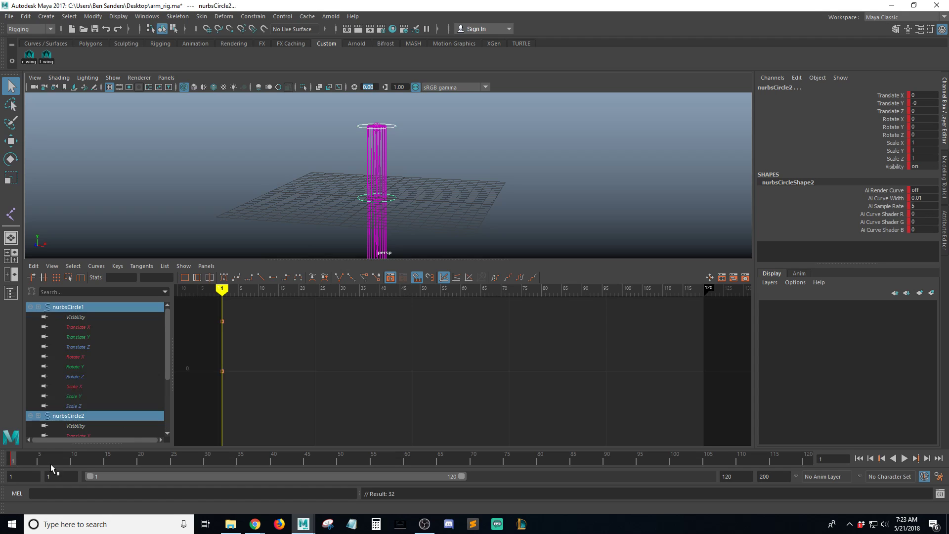
Step: Set the animation end frame to 30
drag(777, 476, 592, 469)
text(30)
key(Return)
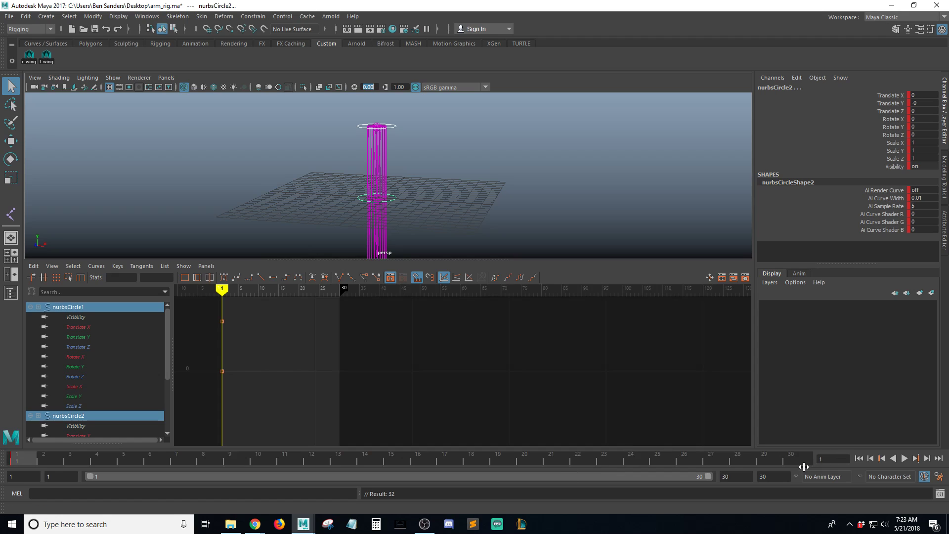
Step: Set keys on both circle controls at frames 30 and 15
click(800, 462)
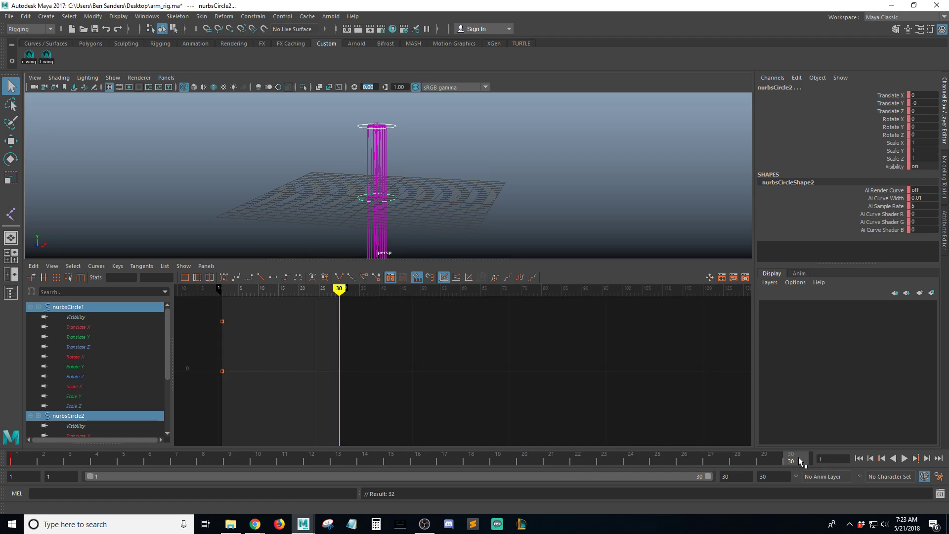
key(s)
click(401, 462)
key(s)
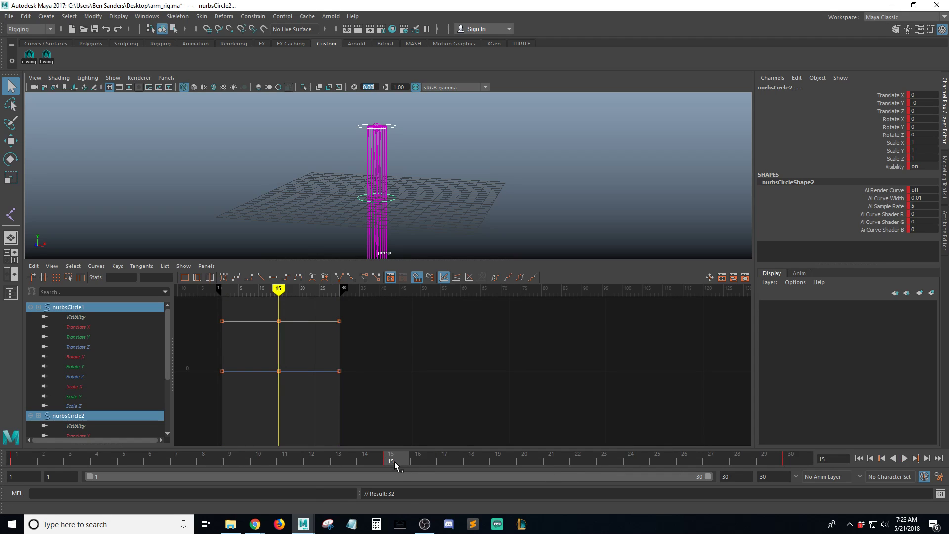
Step: Return to the first frame and set the animation start frame to 0
key(alt+shift+v)
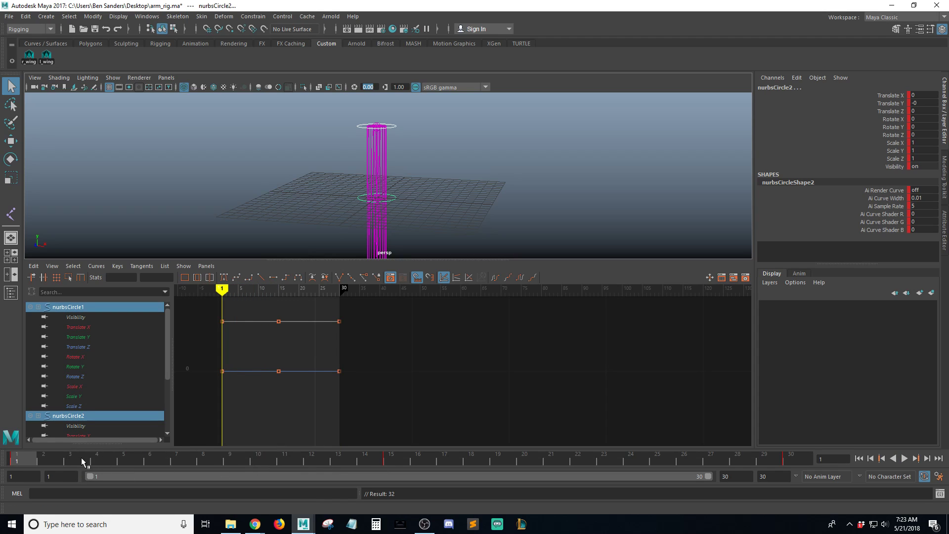
drag(56, 476, 14, 475)
text(0)
key(Return)
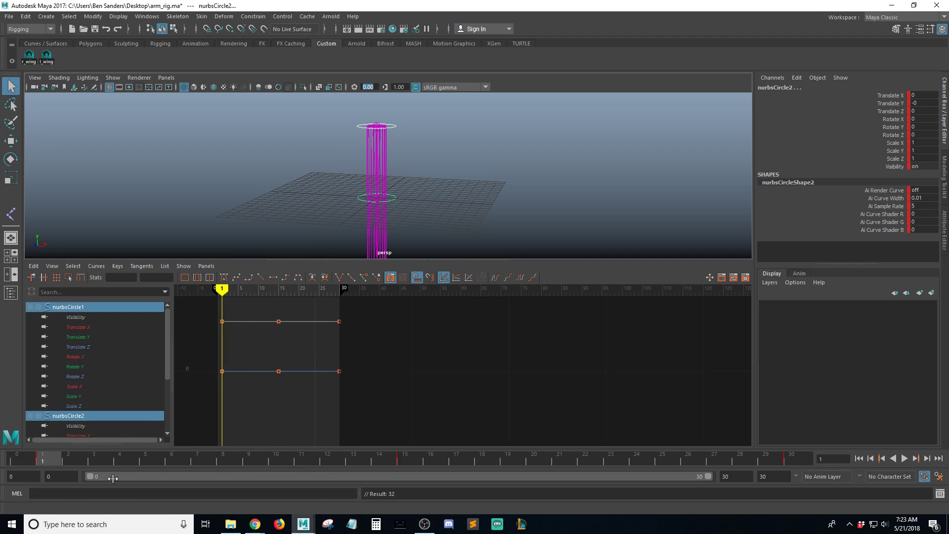
Step: Move the circles' keys at frame 1 to frame 0 in the Graph Editor
alt+middle_drag(276, 366, 391, 367)
drag(366, 316, 327, 376)
key(w)
shift+middle_drag(407, 394, 403, 394)
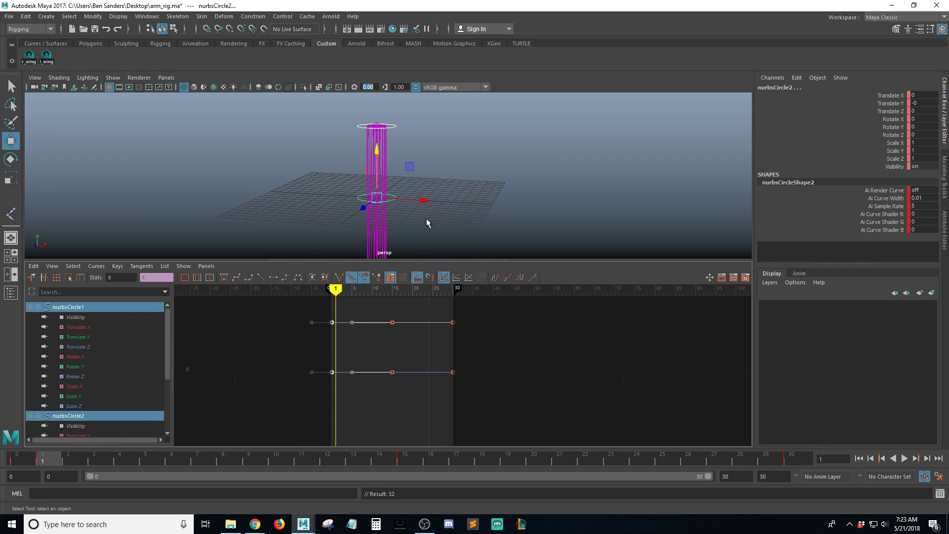
Step: Reselect both circle controls and maximize the perspective view
click(456, 191)
click(393, 127)
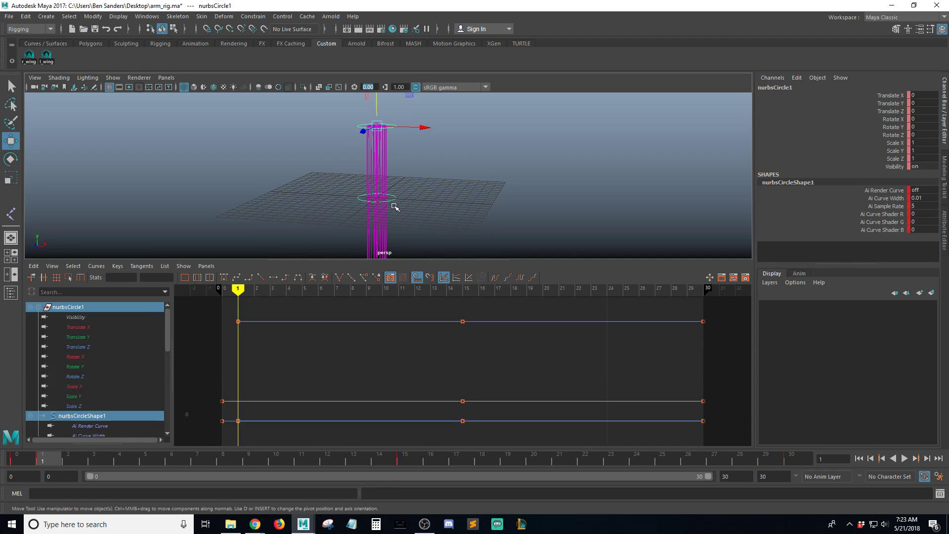
shift+click(393, 197)
key(space)
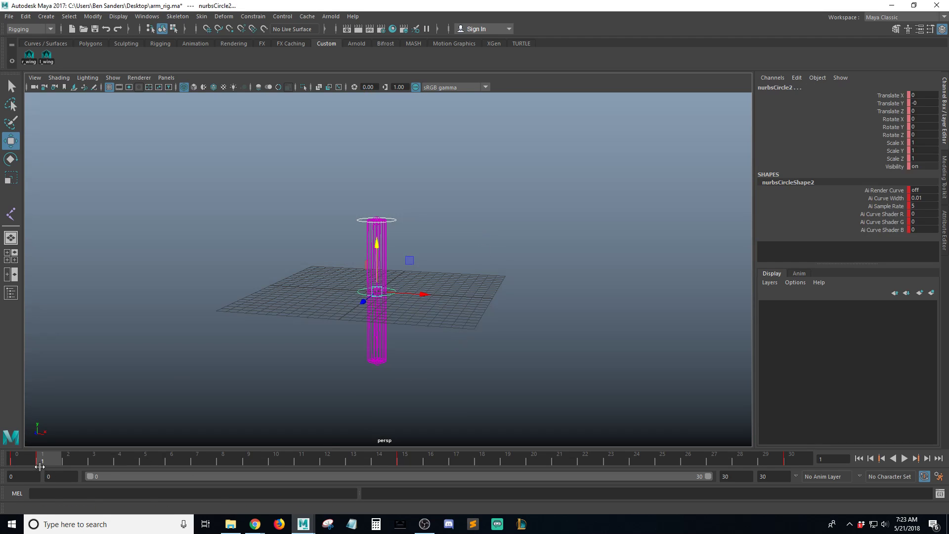
Step: Delete the keys at frame 1 from both circle controls
click(15, 462)
click(42, 460)
right_click(54, 460)
click(103, 340)
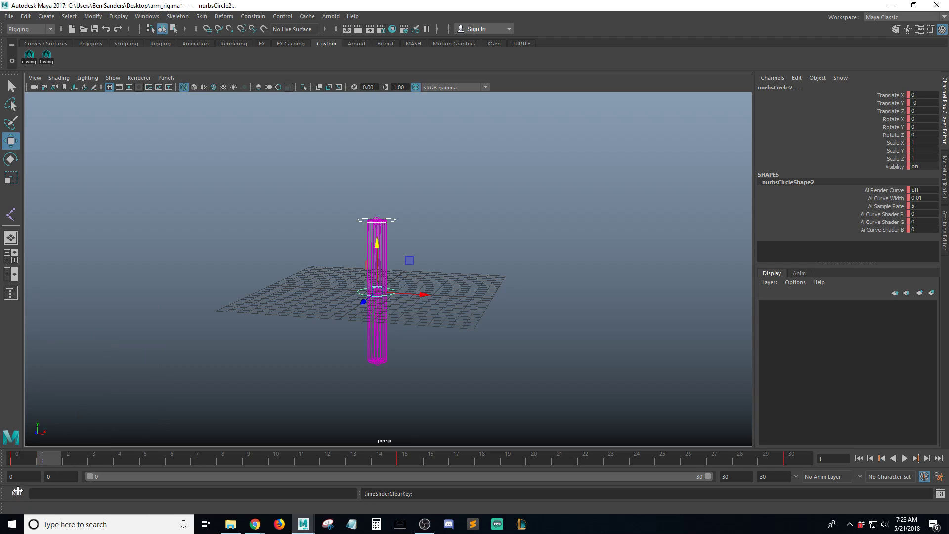
Step: Rotate both circle controls to about -31.3° in Z at frame 0, and bend them the opposite way at frame 15
click(29, 463)
key(e)
drag(401, 260, 411, 284)
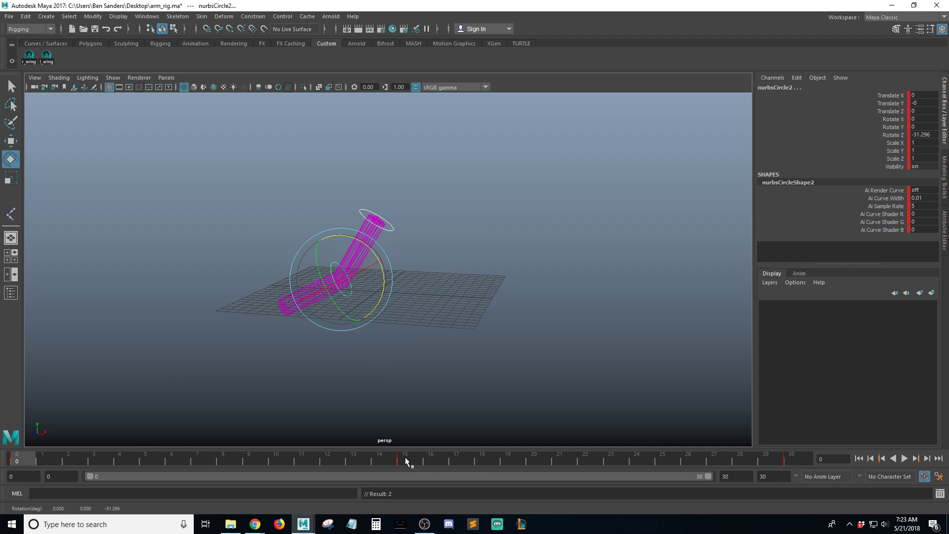
click(408, 461)
drag(411, 264, 394, 251)
Step: Copy the circles' frame 0 pose to frame 30, key it there and check the motion
click(17, 461)
middle_drag(16, 460, 790, 438)
key(s)
key(alt+v)
click(20, 459)
click(801, 459)
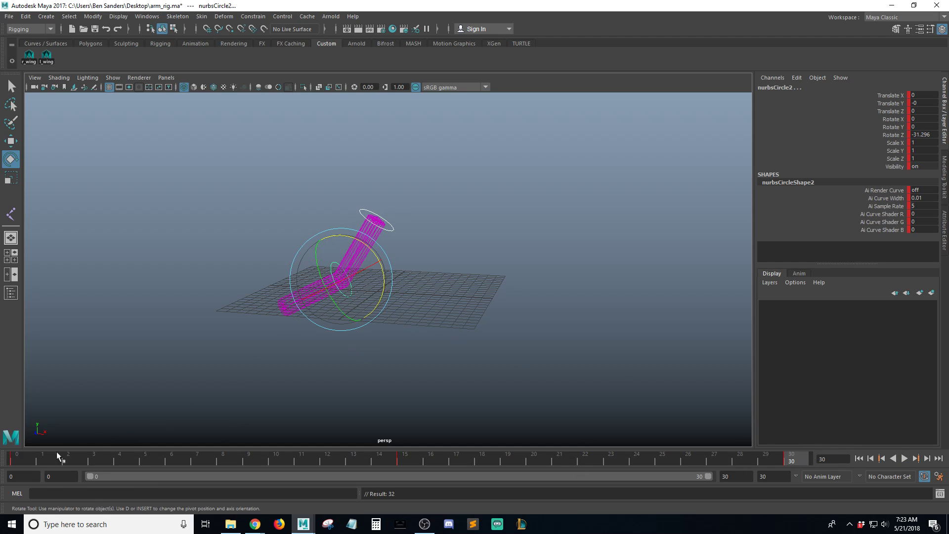
click(29, 457)
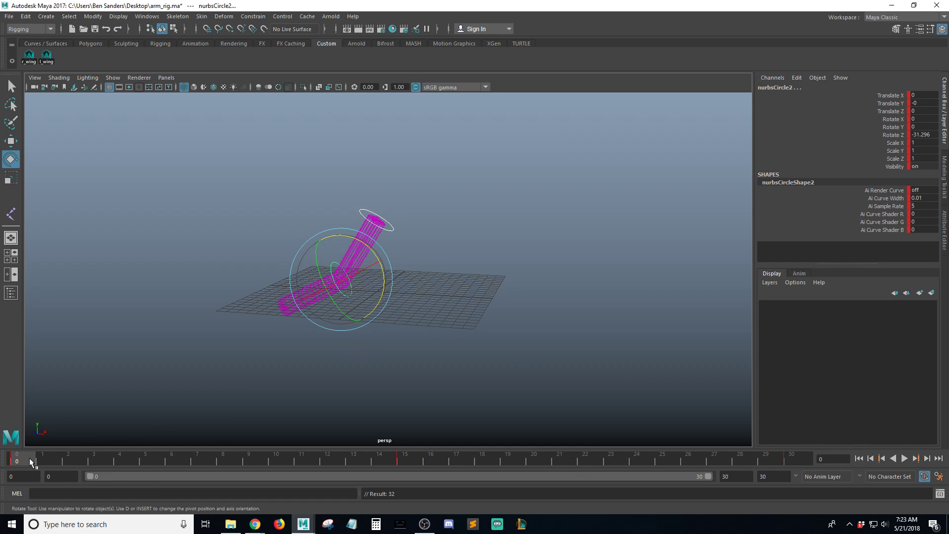
Step: Compare the circle controls' poses at frames 0 and 30
middle_drag(22, 459, 791, 435)
mouse_move(340, 336)
alt+mouse_down()
mouse_move(354, 326)
mouse_move(345, 333)
alt+mouse_up()
key(q)
click(20, 460)
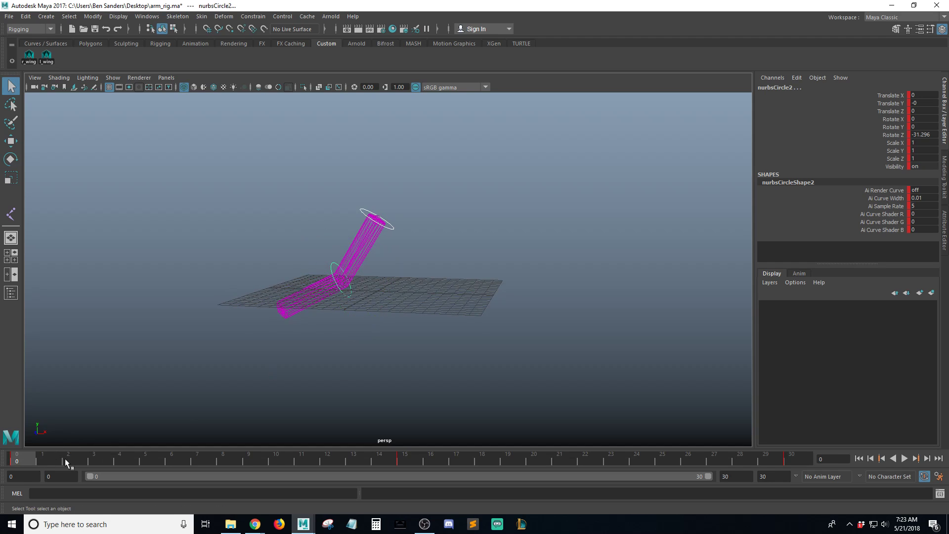
click(797, 463)
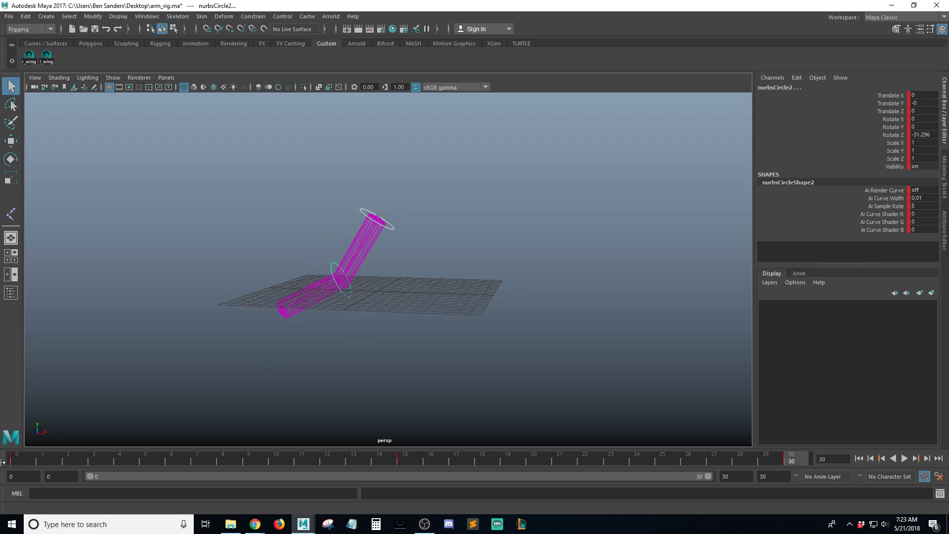
Step: Return to frame 0, select only the circle at the cylinder's bend and frame its curves in the Graph Editor
drag(24, 458, 20, 435)
click(417, 318)
click(341, 293)
key(space)
key(f)
scroll(643, 371, down, 4)
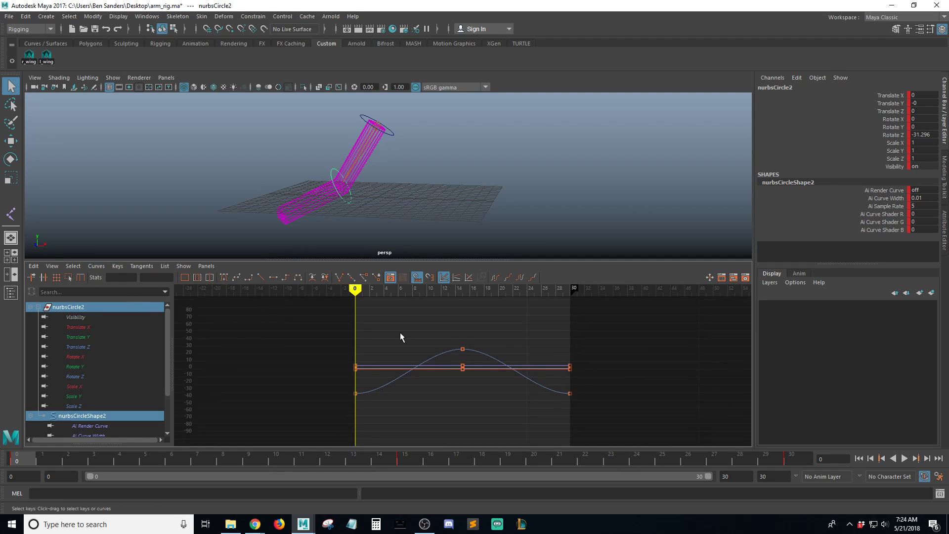
Step: Turn on the Infinity display for the curves in the Graph Editor and examine the areas before and after the keys
click(96, 266)
mouse_move(121, 285)
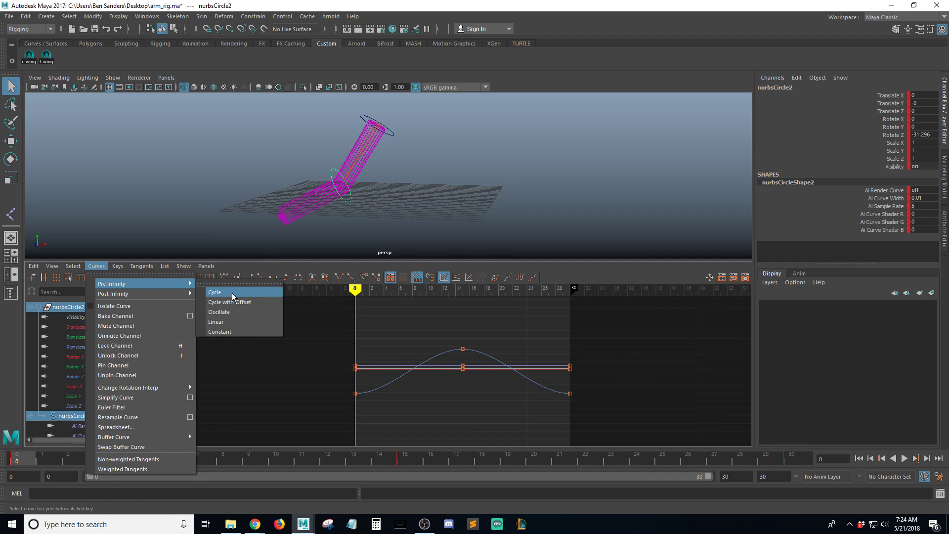
mouse_move(52, 269)
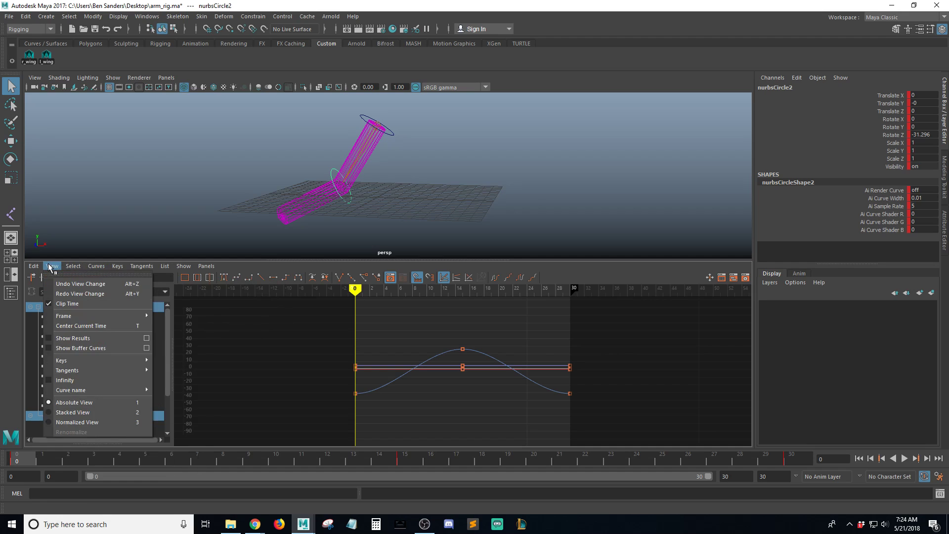
click(68, 380)
alt+middle_drag(418, 383, 446, 390)
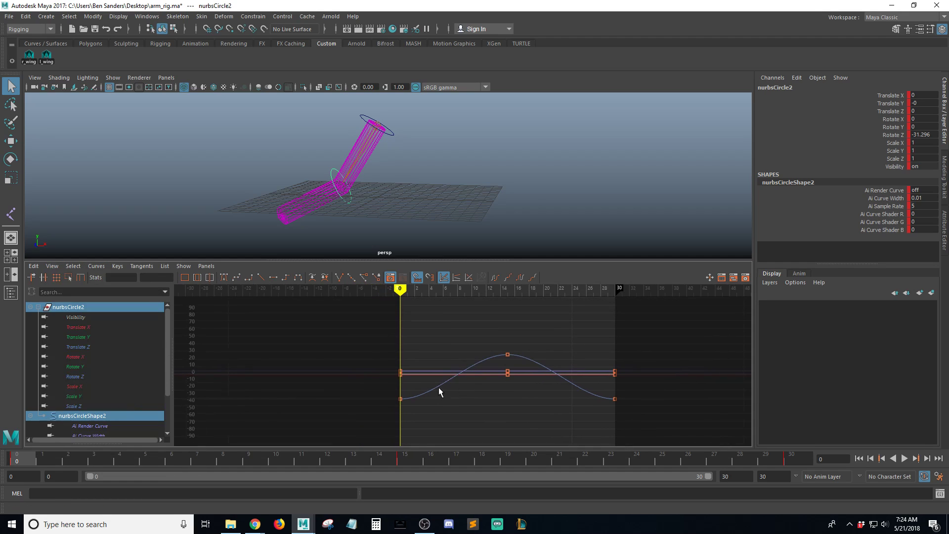
alt+right_drag(323, 372, 534, 374)
alt+middle_drag(321, 390, 586, 368)
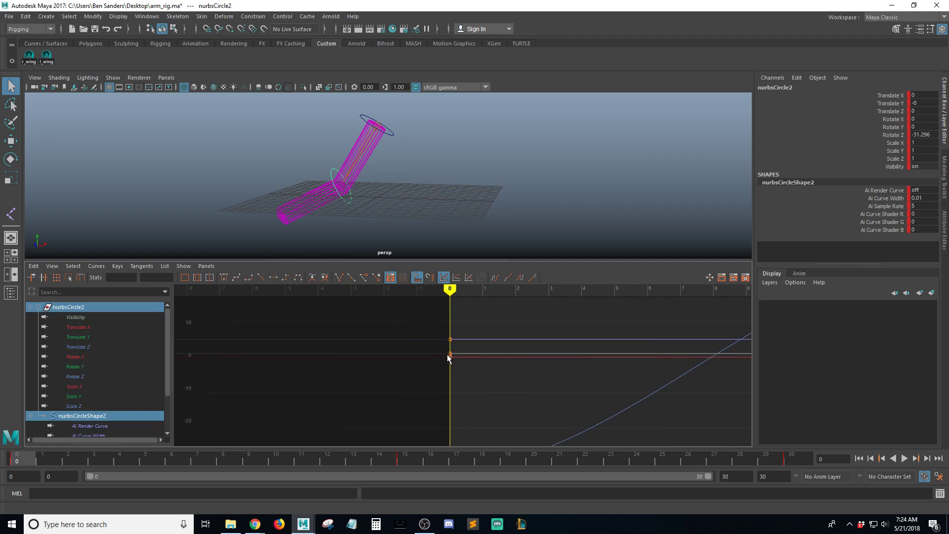
scroll(600, 381, down, 5)
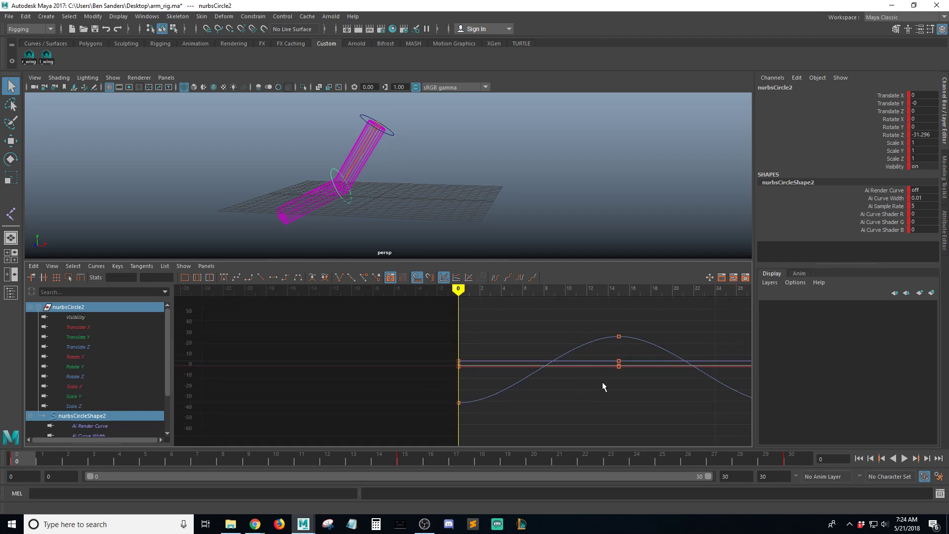
alt+middle_drag(662, 382, 501, 384)
scroll(482, 385, down, 3)
scroll(461, 392, up, 2)
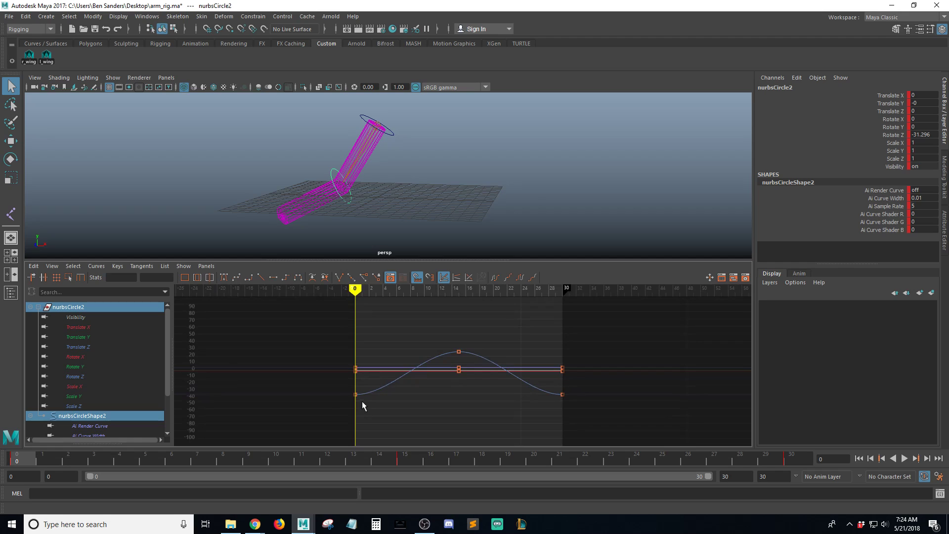
Step: Set both Pre Infinity and Post Infinity of the selected circle's curves to Cycle
click(96, 266)
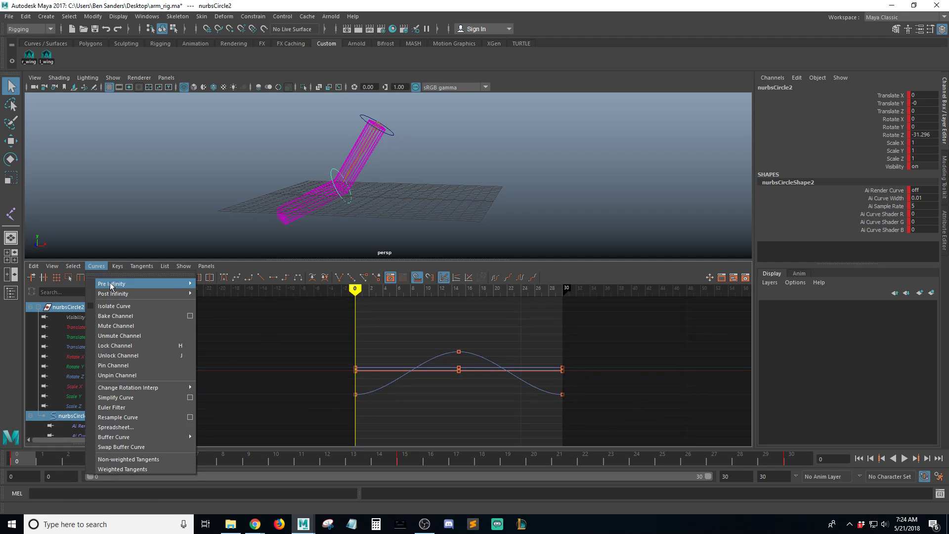
mouse_move(189, 293)
click(218, 292)
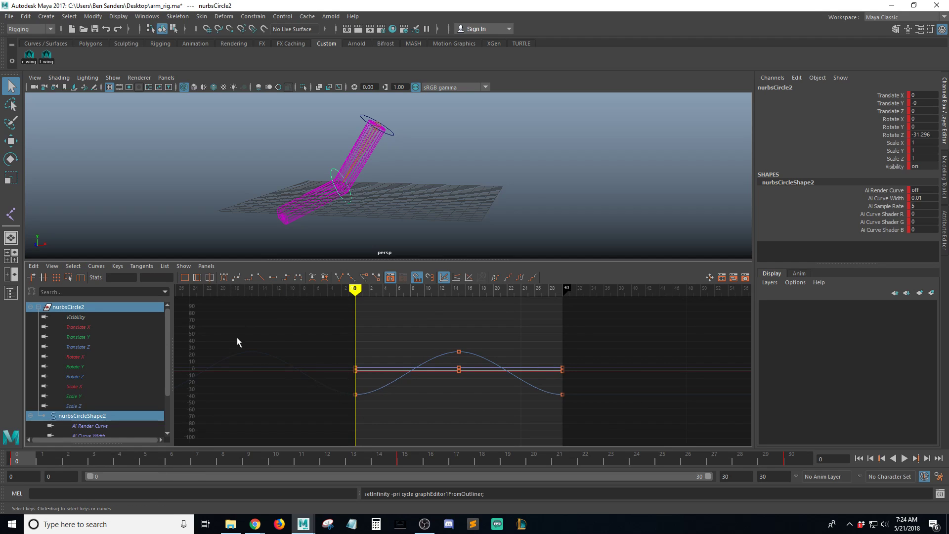
click(96, 266)
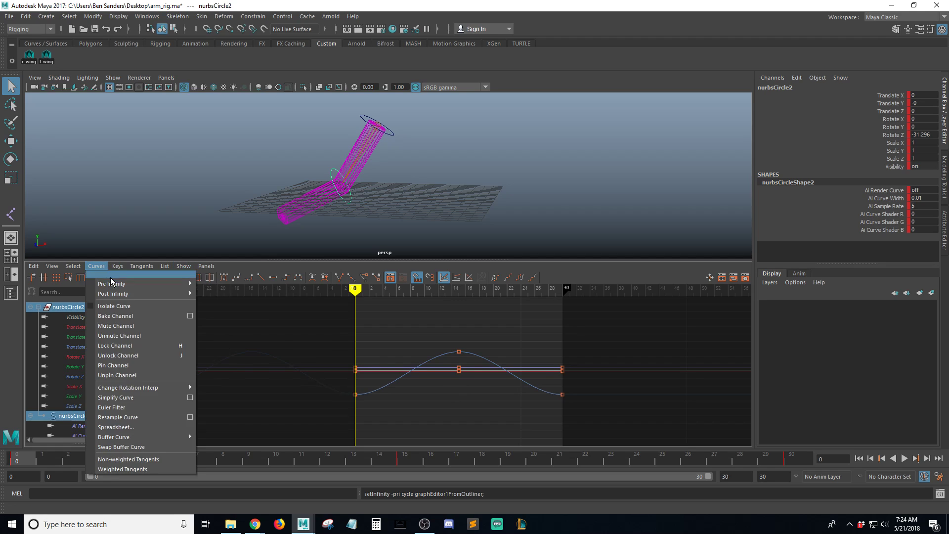
click(254, 302)
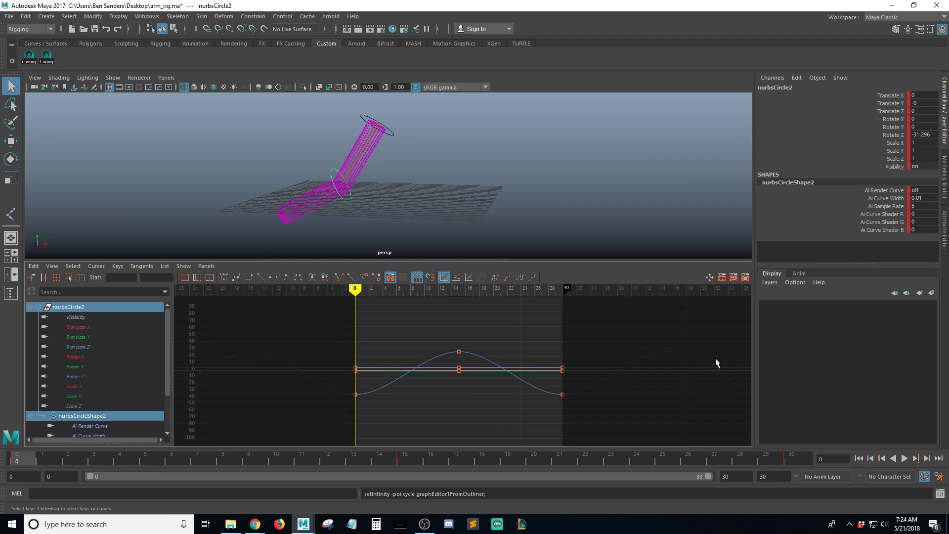
Step: Shift all keys of the selected circle's curves 4 frames forward to offset its motion
scroll(641, 353, down, 2)
key(w)
shift+middle_drag(472, 394, 491, 395)
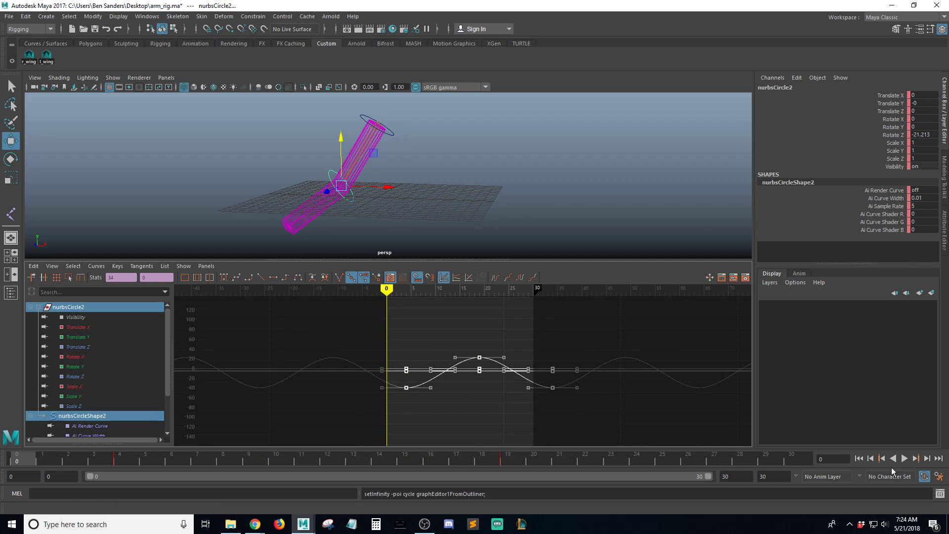
Step: Play the animation in the maximized perspective view and examine the offset arm motion from several angles
click(910, 458)
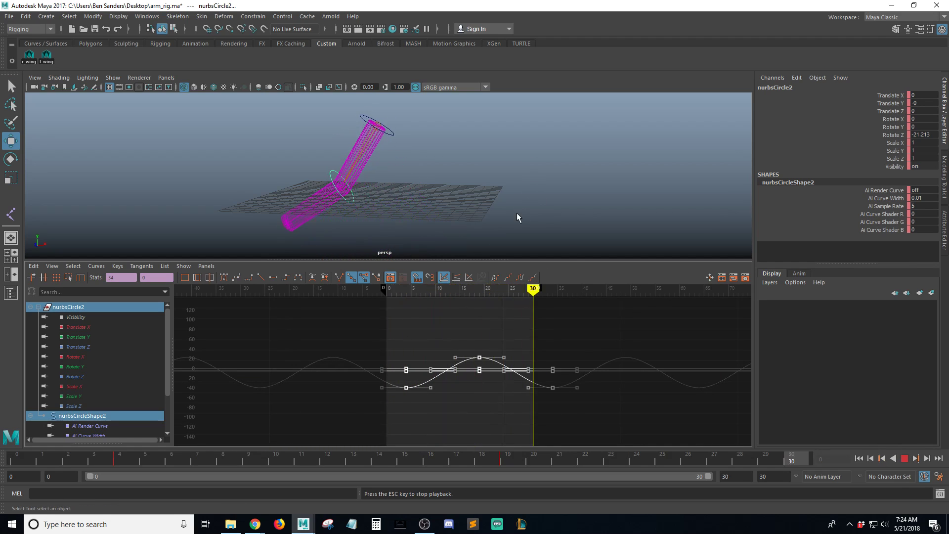
key(space)
alt+drag(529, 314, 509, 312)
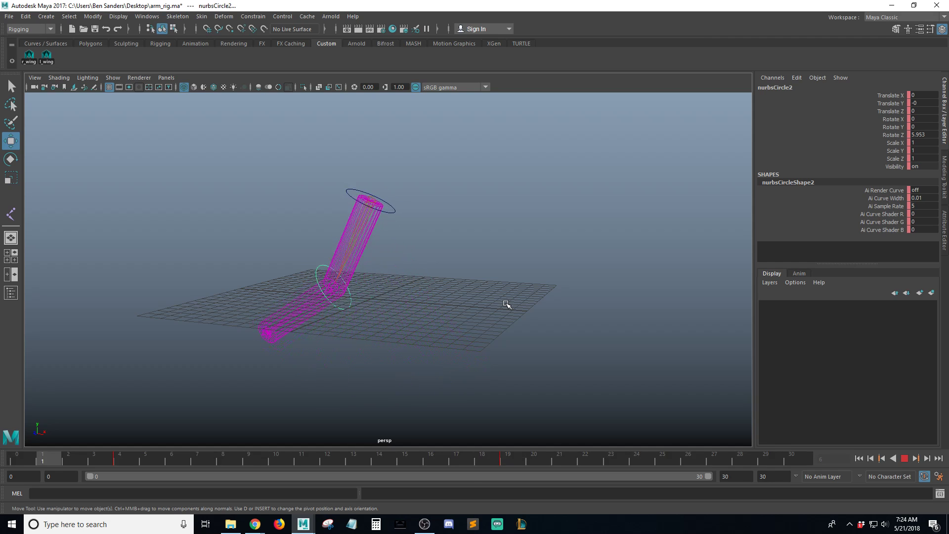
alt+drag(489, 324, 563, 338)
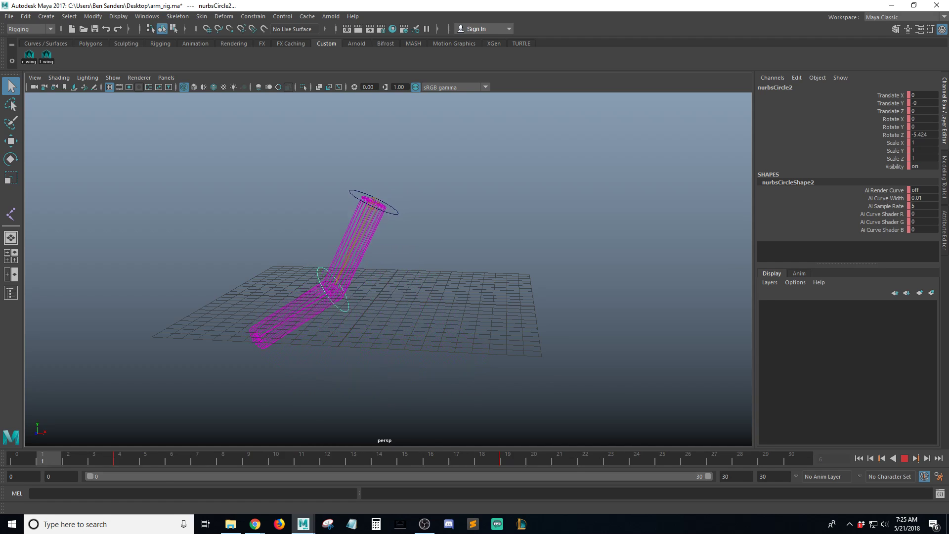
alt+drag(515, 229, 750, 279)
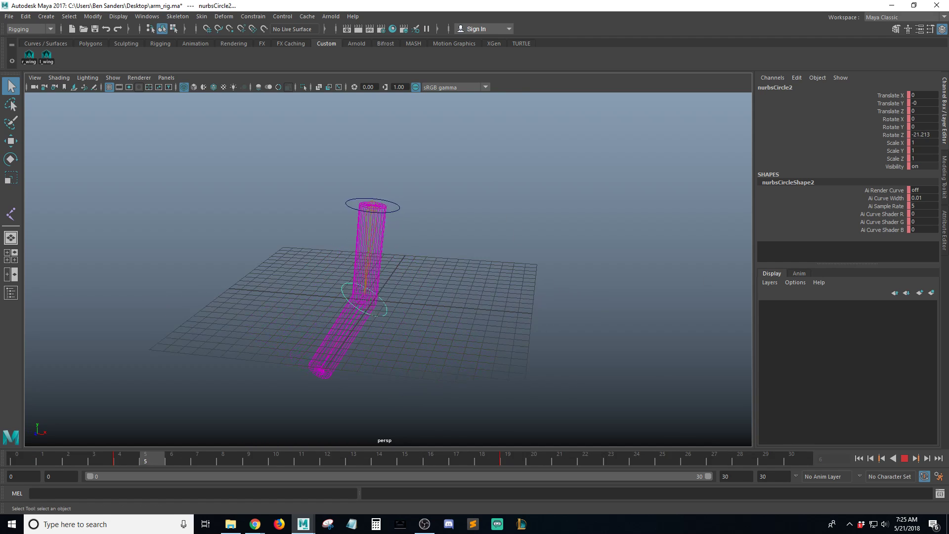